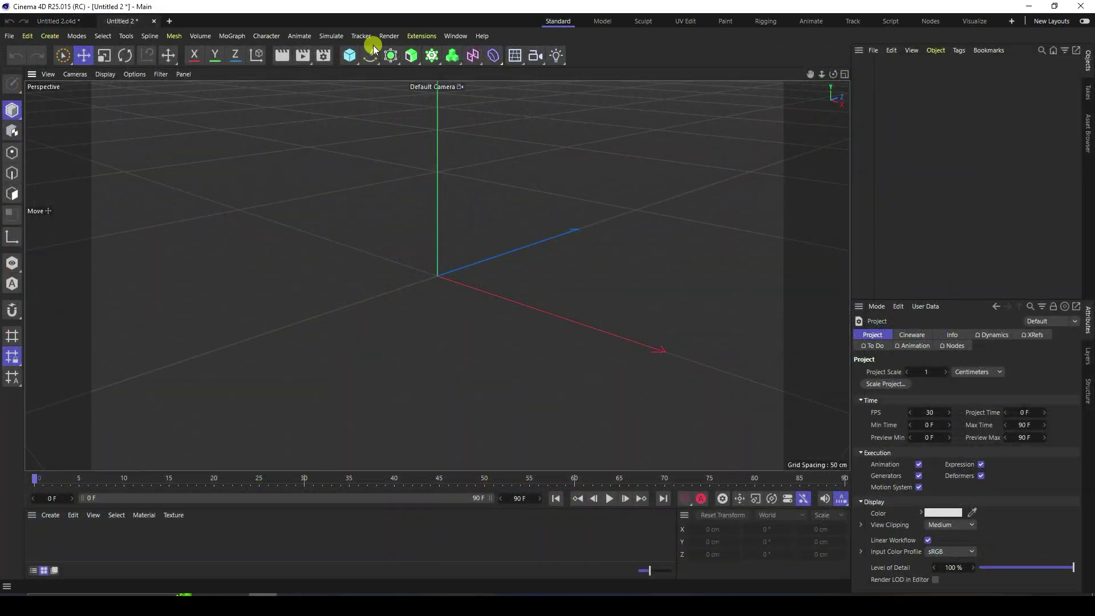
- Add a helix spline to the empty scene and orient it on the XZ plane
{"action": "left_click", "coordinate": [370, 55]}
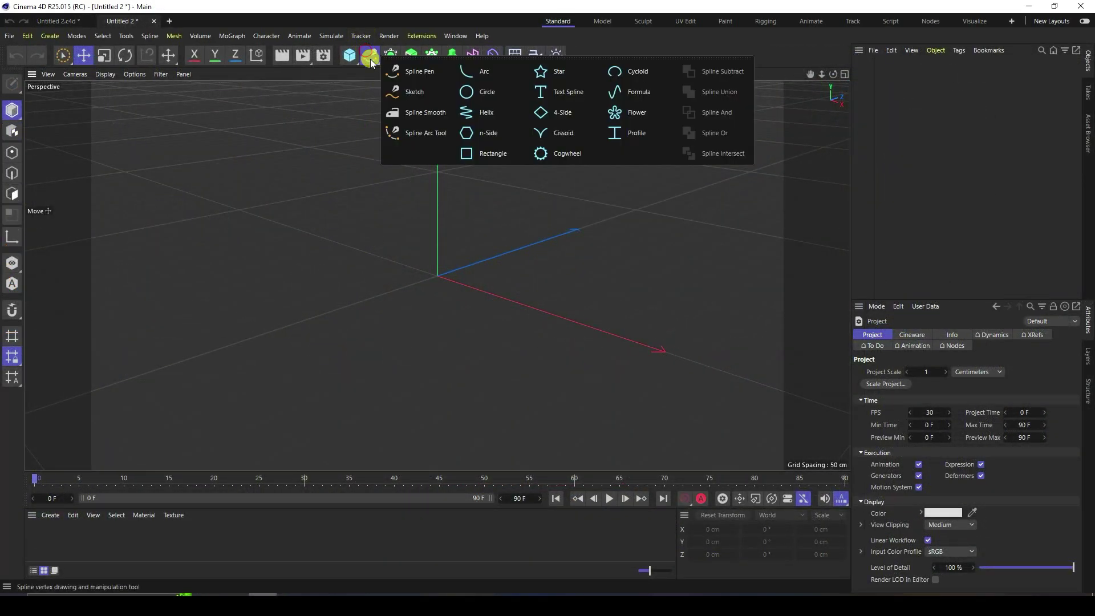
{"action": "left_click", "coordinate": [487, 110]}
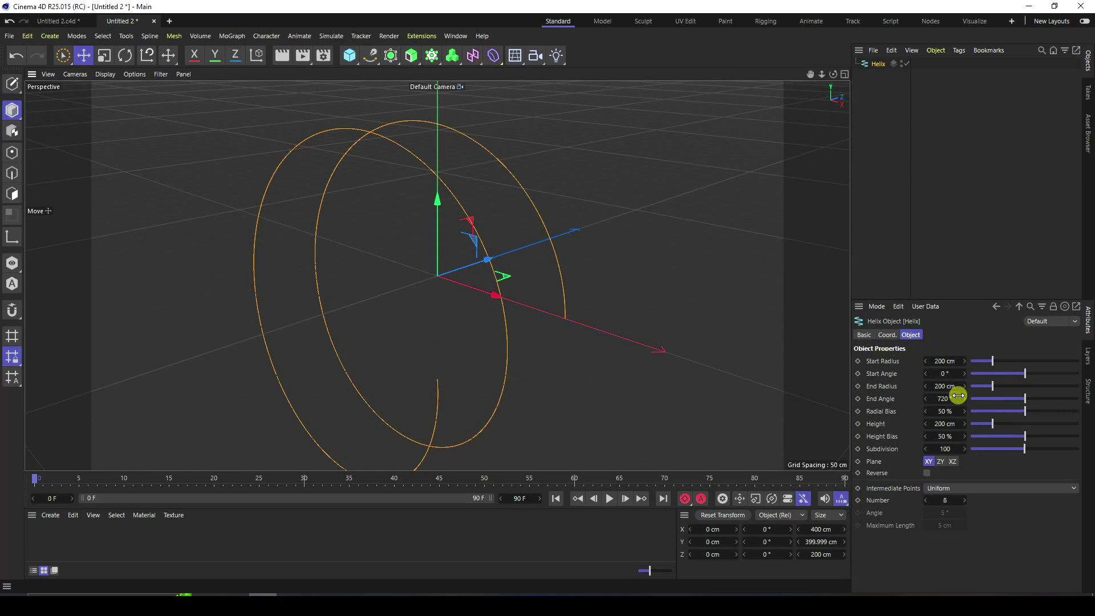
{"action": "left_click", "coordinate": [953, 462]}
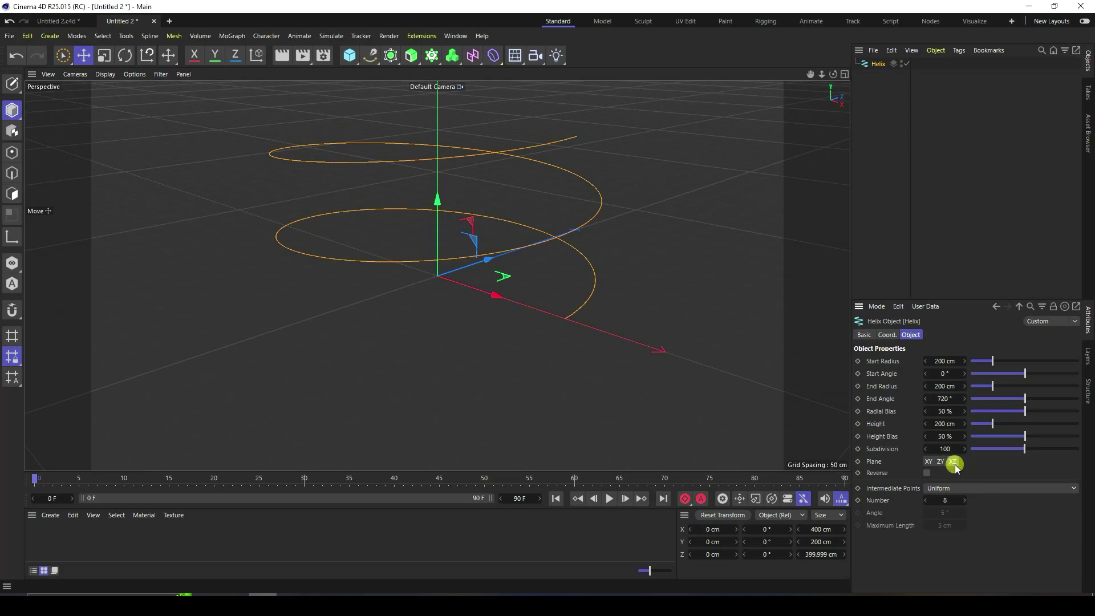
- Set the helix's start radius to 150 cm and its end radius to 0 cm
{"action": "left_click", "coordinate": [944, 359]}
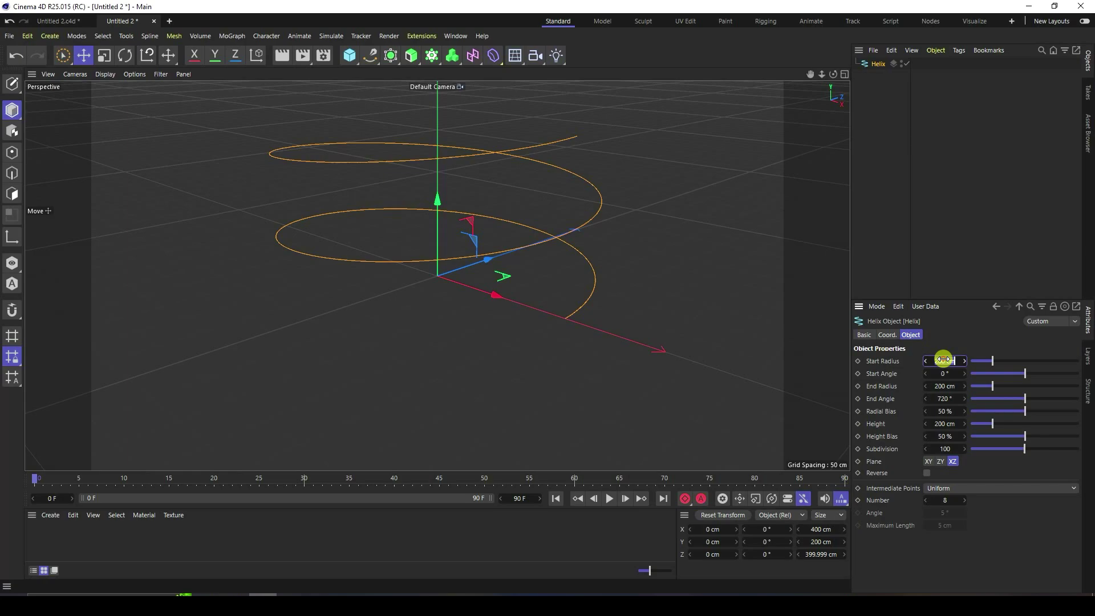
{"action": "type", "text": "150"}
{"action": "key", "text": "Return"}
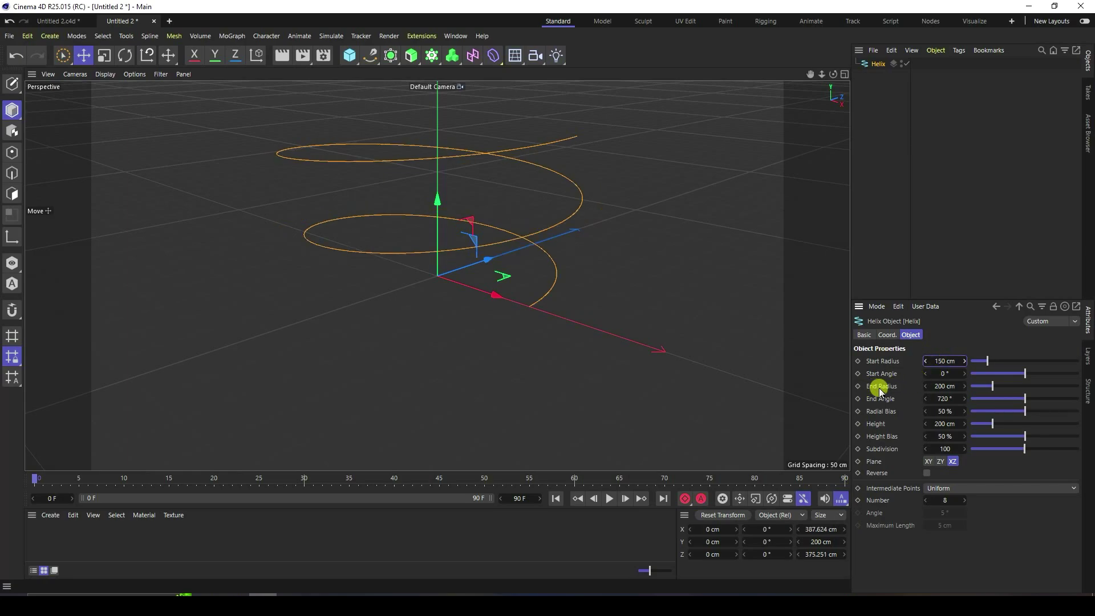
{"action": "left_click", "coordinate": [945, 386]}
{"action": "type", "text": "0"}
{"action": "key", "text": "Return"}
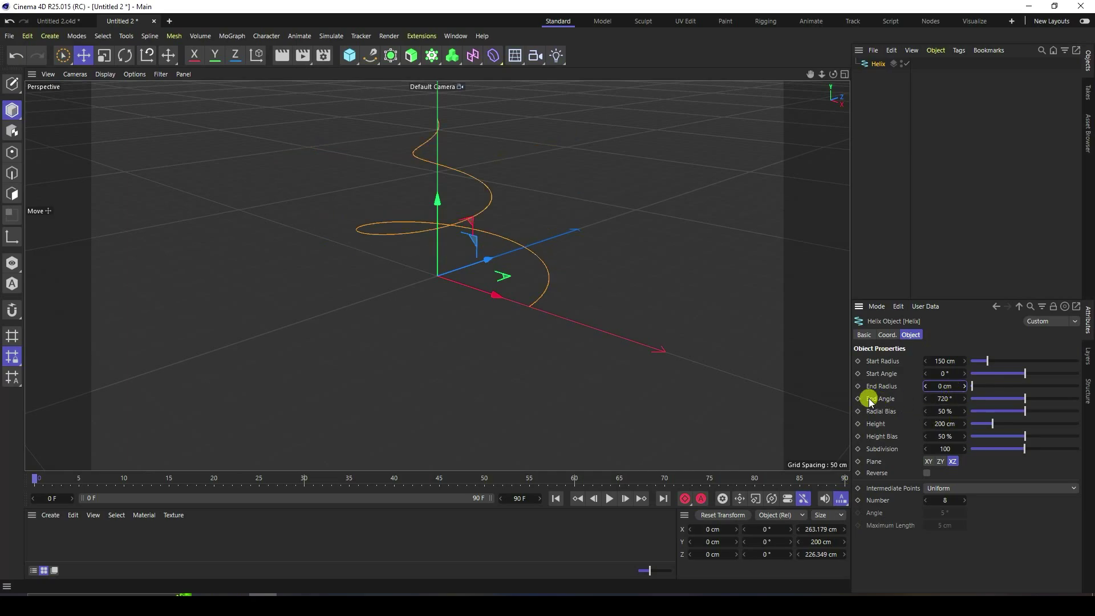
- Set the helix's end angle to 2000° and its height to 500 cm
{"action": "mouse_move", "coordinate": [940, 399]}
{"action": "left_mouse_down"}
{"action": "mouse_move", "coordinate": [955, 401]}
{"action": "mouse_move", "coordinate": [941, 399]}
{"action": "left_mouse_up"}
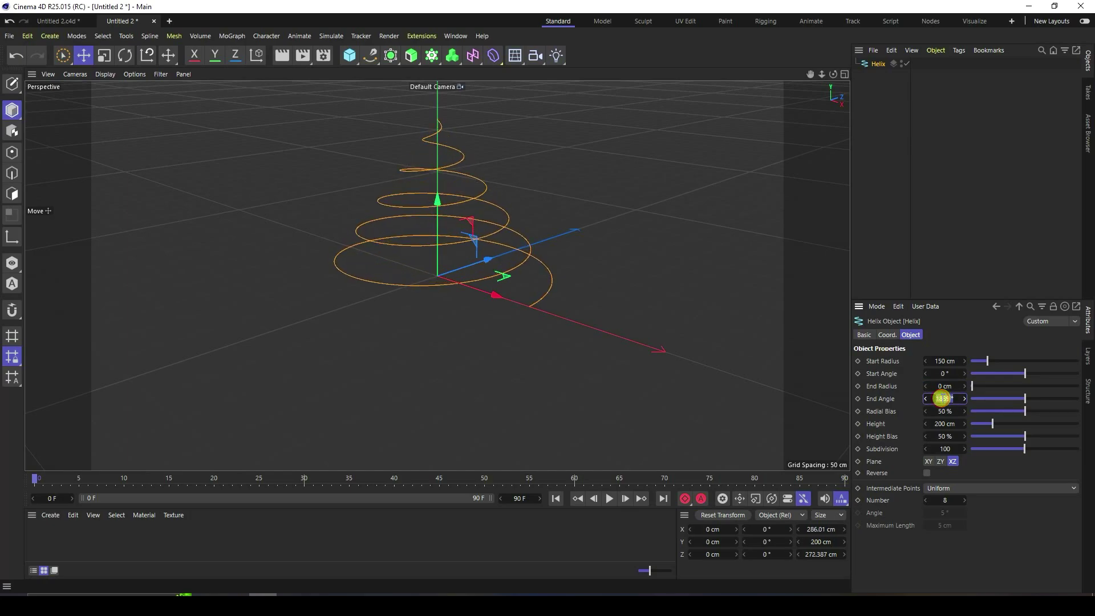
{"action": "key", "text": "Return"}
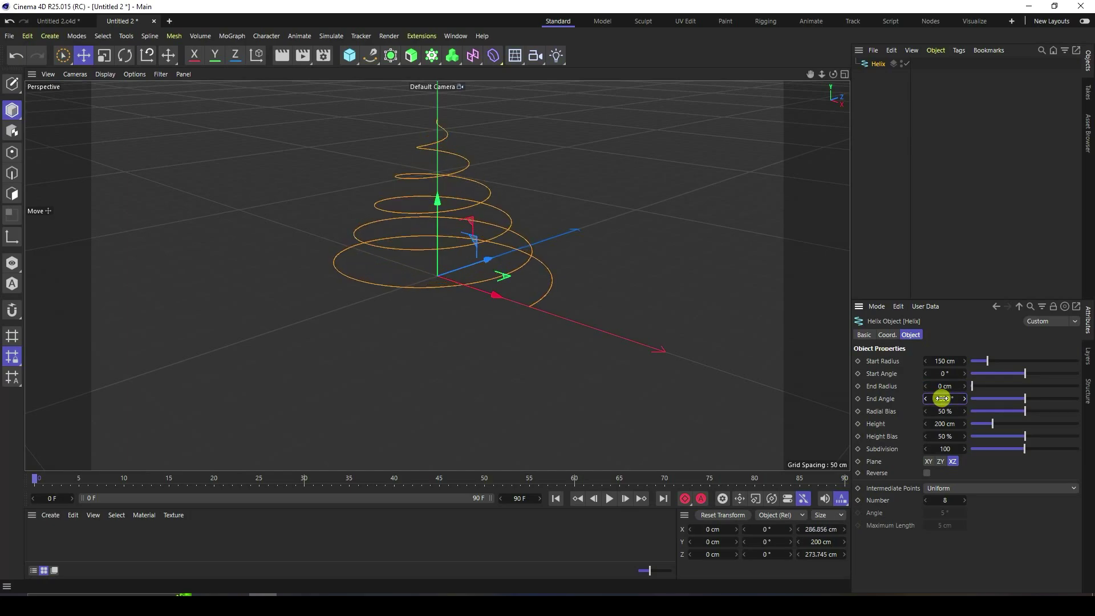
{"action": "left_click_drag", "start_coordinate": [941, 423], "coordinate": [942, 423]}
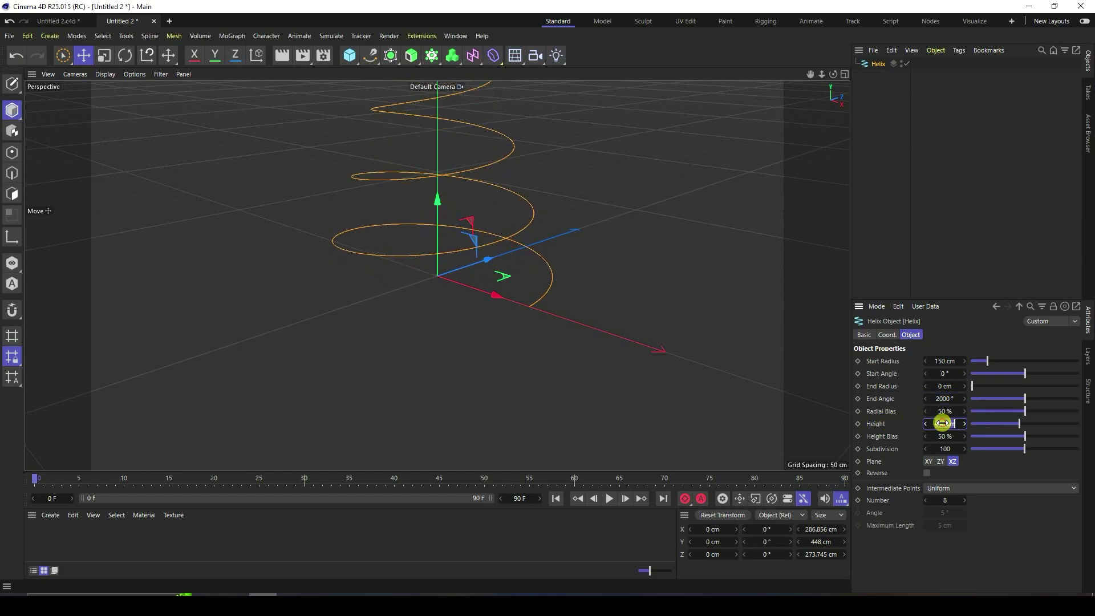
{"action": "key", "text": "Return"}
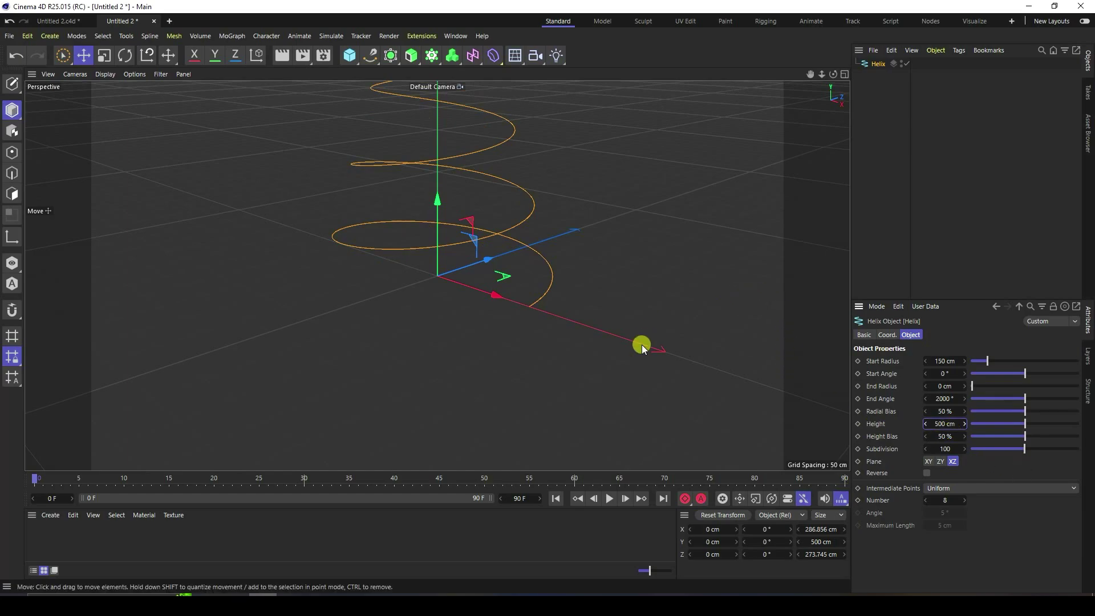
- Switch the helix's intermediate points to Natural
{"action": "left_click_drag", "start_coordinate": [823, 78], "coordinate": [600, 247]}
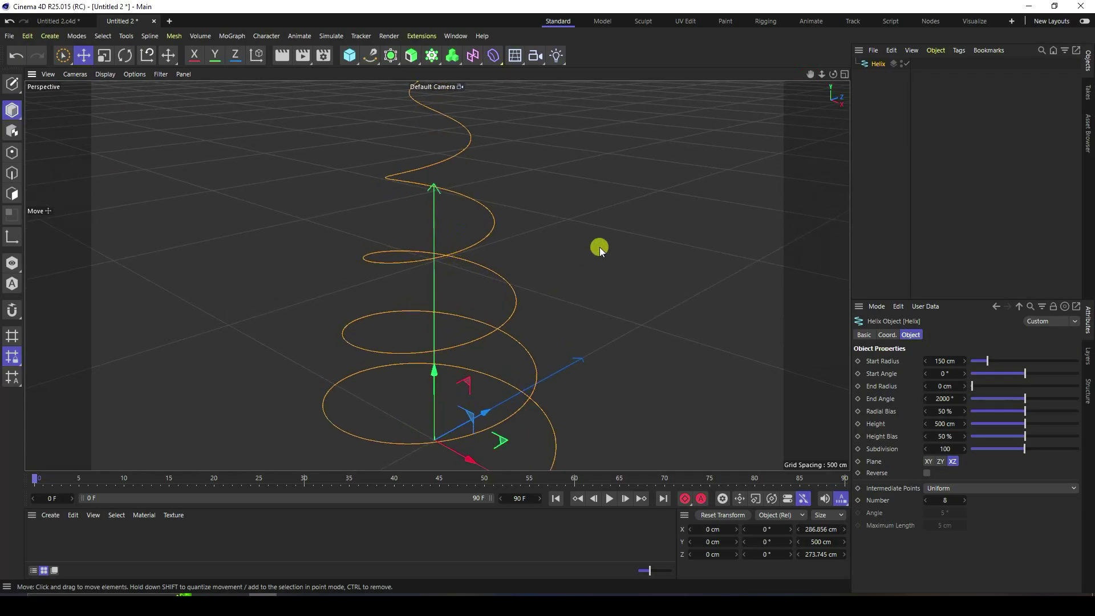
{"action": "left_click", "coordinate": [956, 488]}
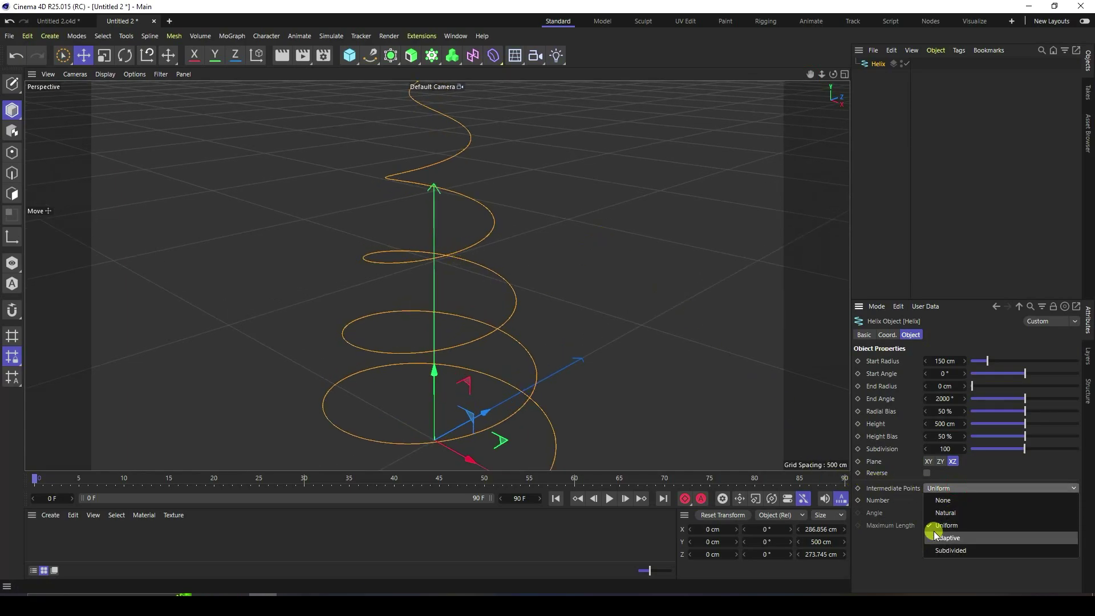
{"action": "left_click", "coordinate": [945, 512]}
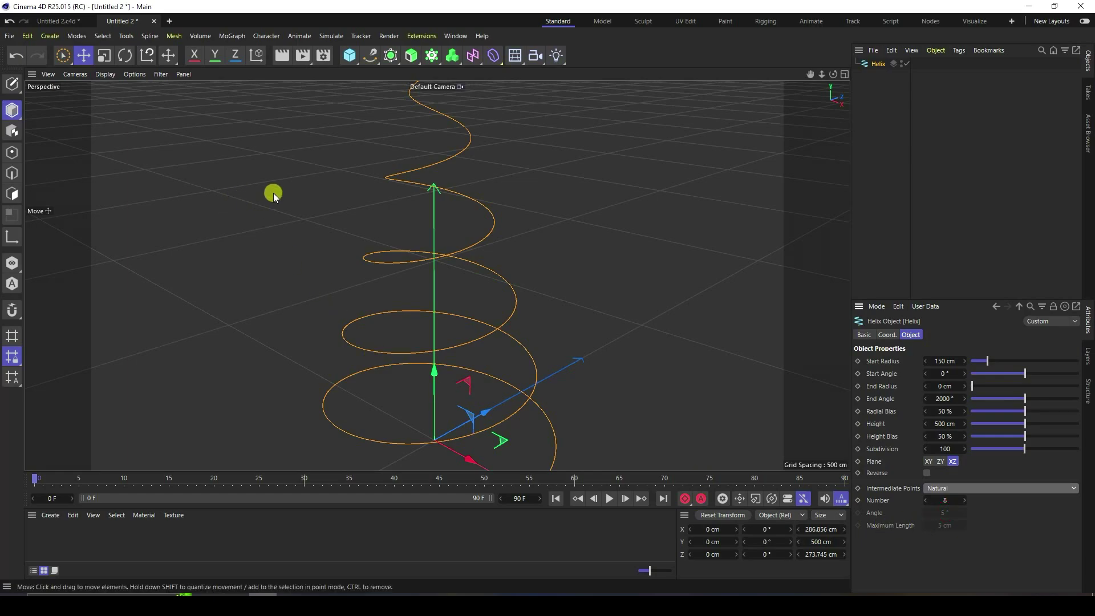
- Add a rectangle spline and set its width to 5 cm and its height to 30 cm
{"action": "left_click", "coordinate": [368, 58]}
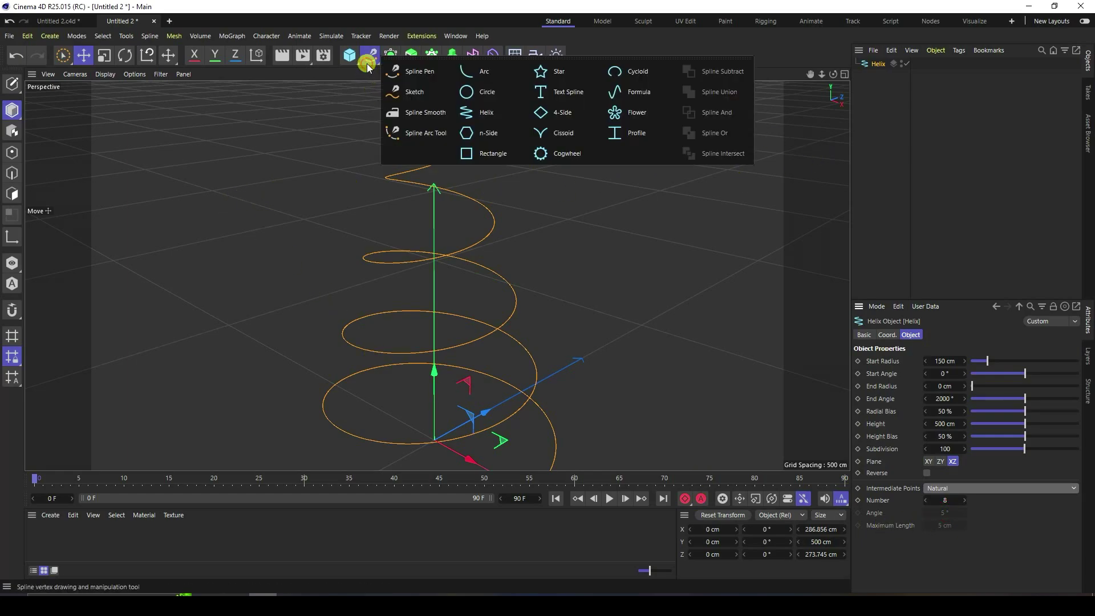
{"action": "left_click", "coordinate": [499, 162]}
{"action": "left_click_drag", "start_coordinate": [491, 172], "coordinate": [576, 225], "text": "alt"}
{"action": "left_click", "coordinate": [949, 360]}
{"action": "type", "text": "5"}
{"action": "key", "text": "Return"}
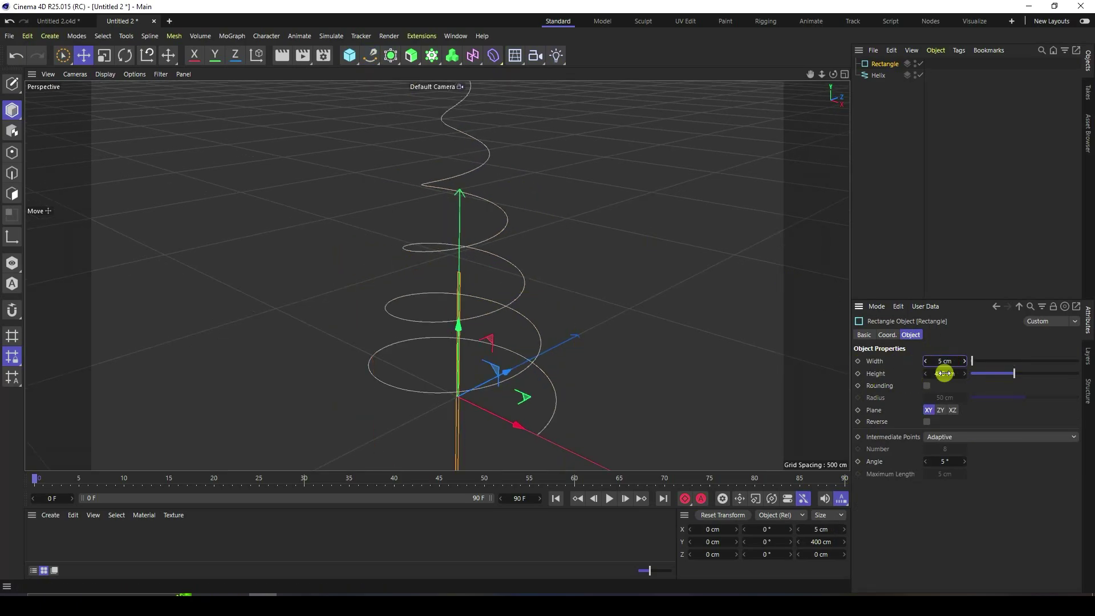
{"action": "left_click", "coordinate": [948, 373]}
{"action": "type", "text": "30"}
{"action": "key", "text": "Return"}
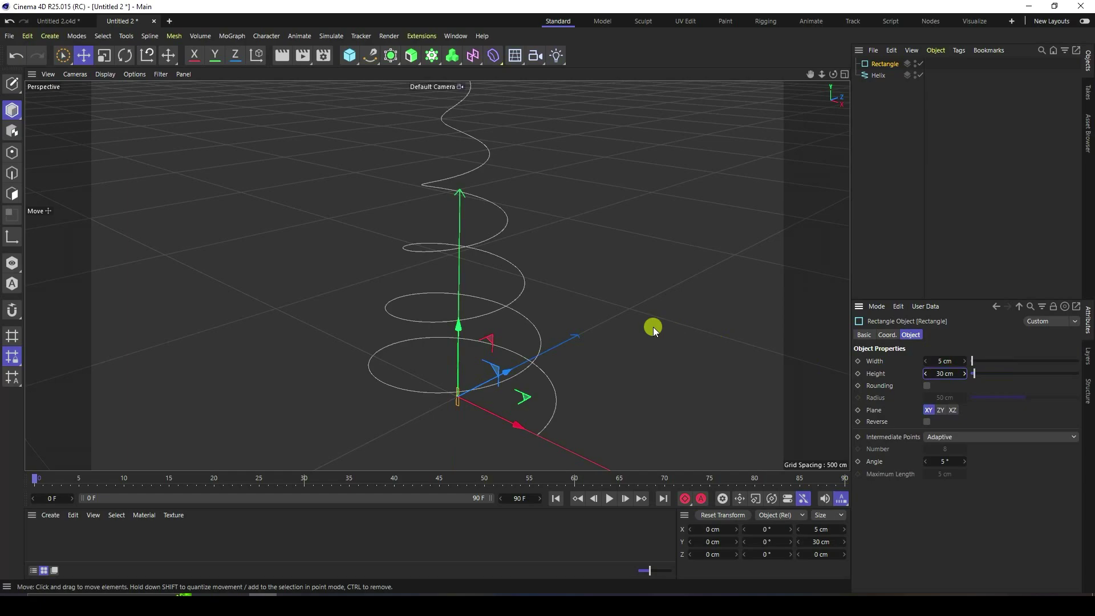
- Create a Sweep and nest the rectangle and helix under it to form a spiral ribbon
{"action": "left_click", "coordinate": [411, 56]}
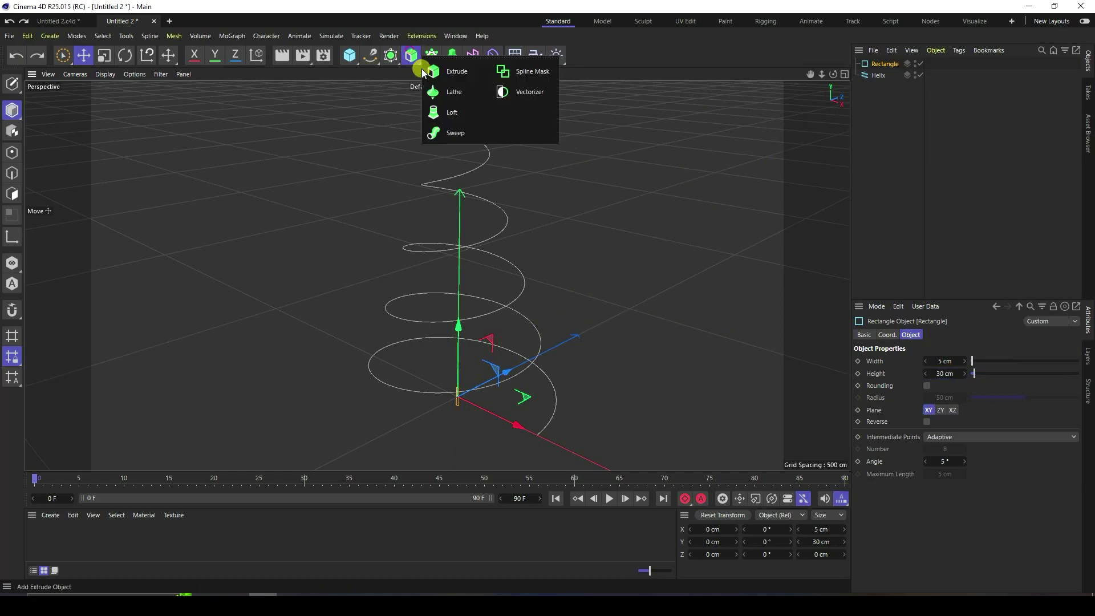
{"action": "left_click", "coordinate": [455, 133]}
{"action": "left_click", "coordinate": [870, 86]}
{"action": "left_click", "coordinate": [870, 75], "text": "ctrl"}
{"action": "mouse_move", "coordinate": [870, 75]}
{"action": "left_mouse_down"}
{"action": "mouse_move", "coordinate": [892, 74]}
{"action": "mouse_move", "coordinate": [879, 65]}
{"action": "left_mouse_up"}
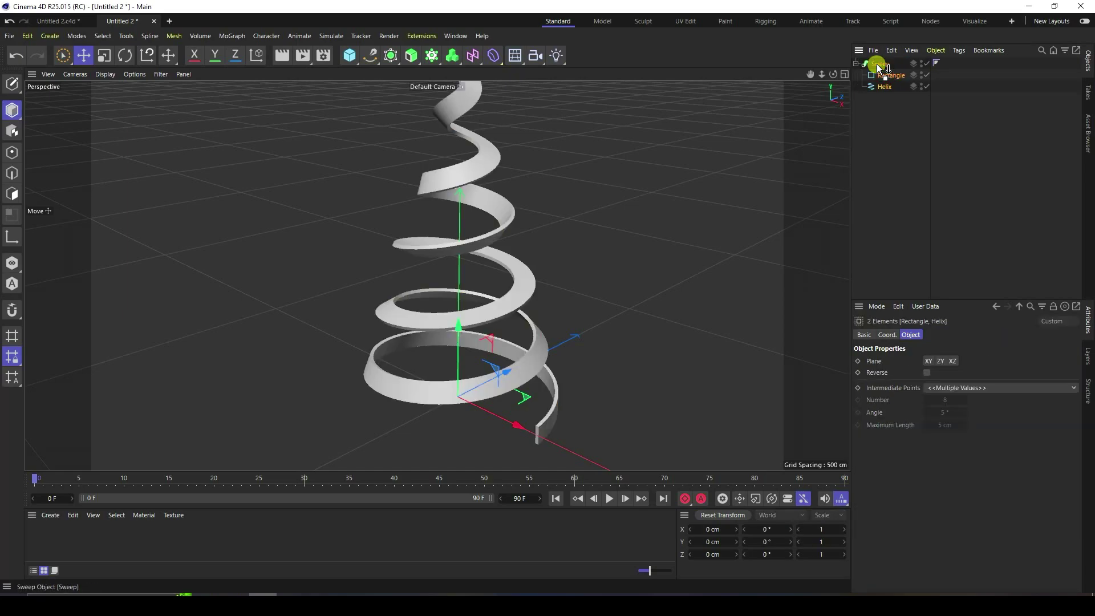
{"action": "scroll", "coordinate": [433, 252], "scroll_direction": "up", "scroll_amount": 5}
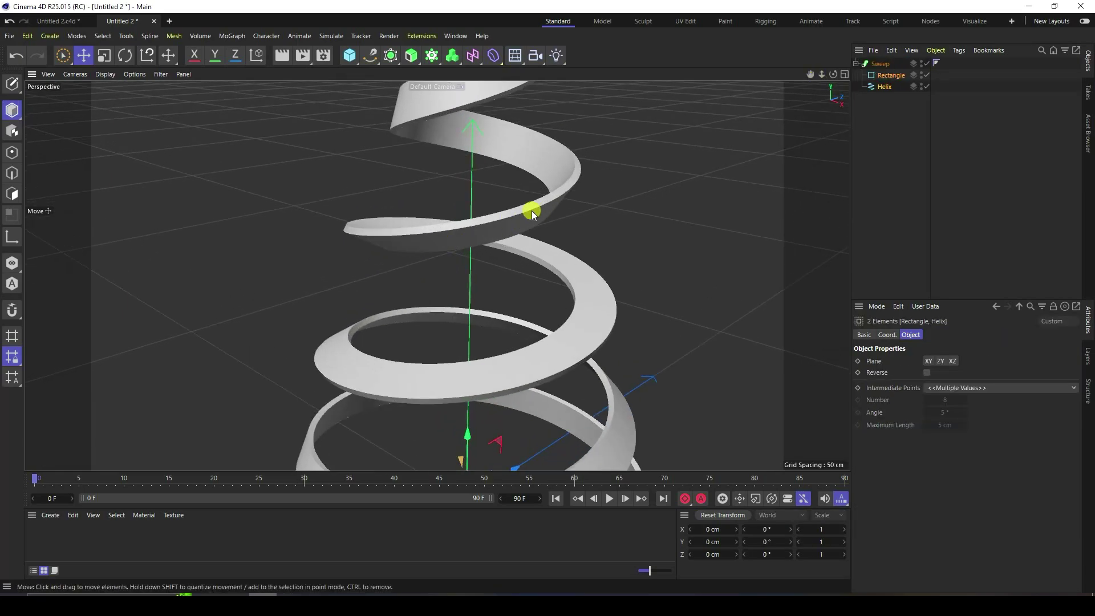
{"action": "scroll", "coordinate": [532, 211], "scroll_direction": "down", "scroll_amount": 5}
{"action": "left_click_drag", "start_coordinate": [547, 297], "coordinate": [550, 301], "text": "alt"}
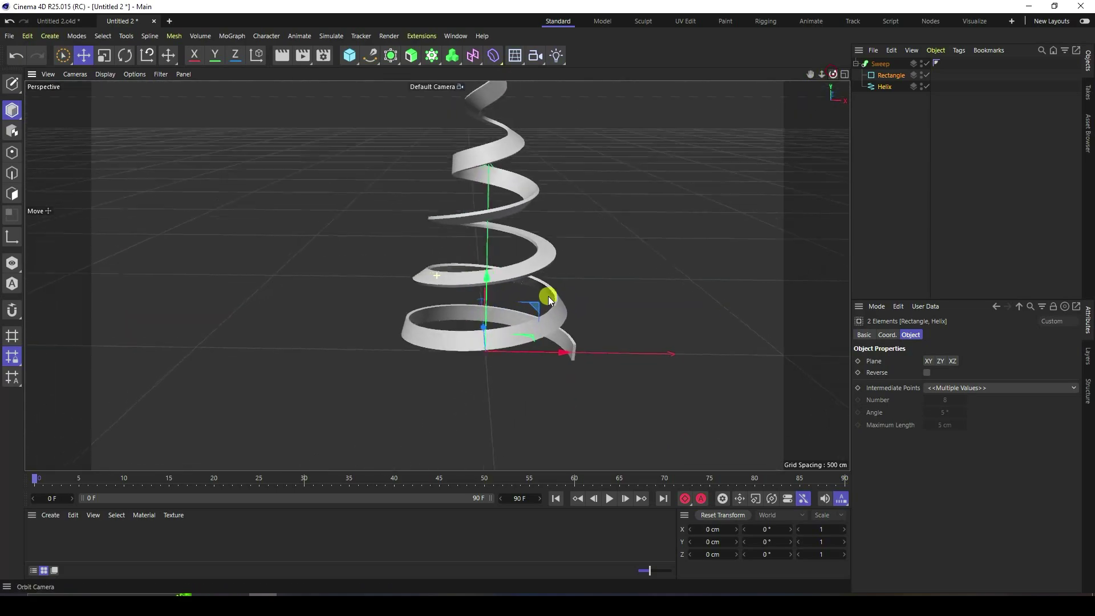
{"action": "scroll", "coordinate": [564, 128], "scroll_direction": "up", "scroll_amount": 3}
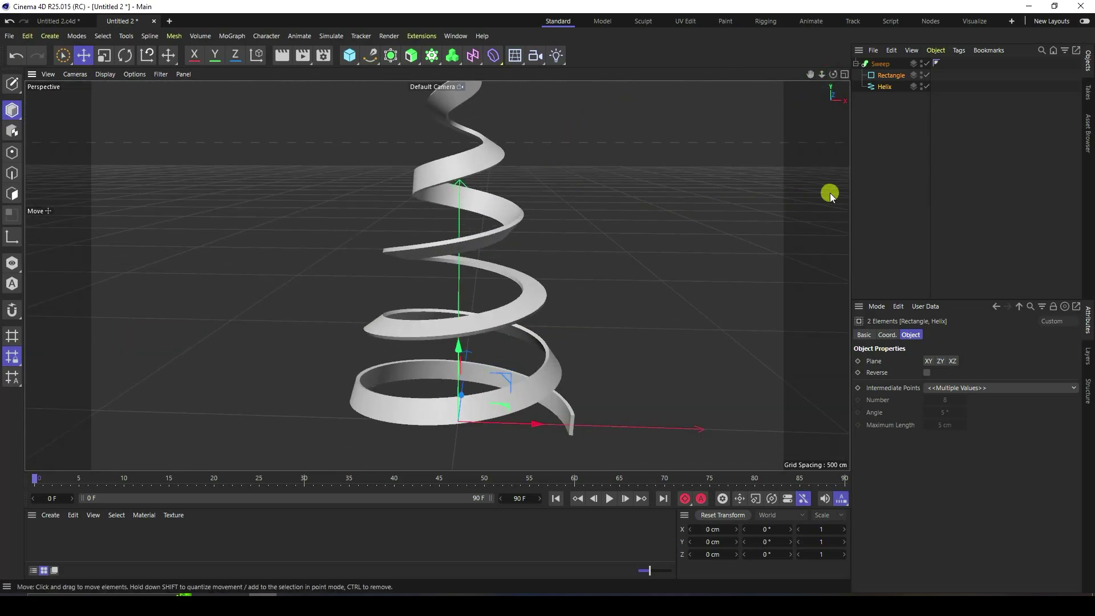
- Add a Null object and place the Sweep inside it
{"action": "left_click", "coordinate": [883, 87]}
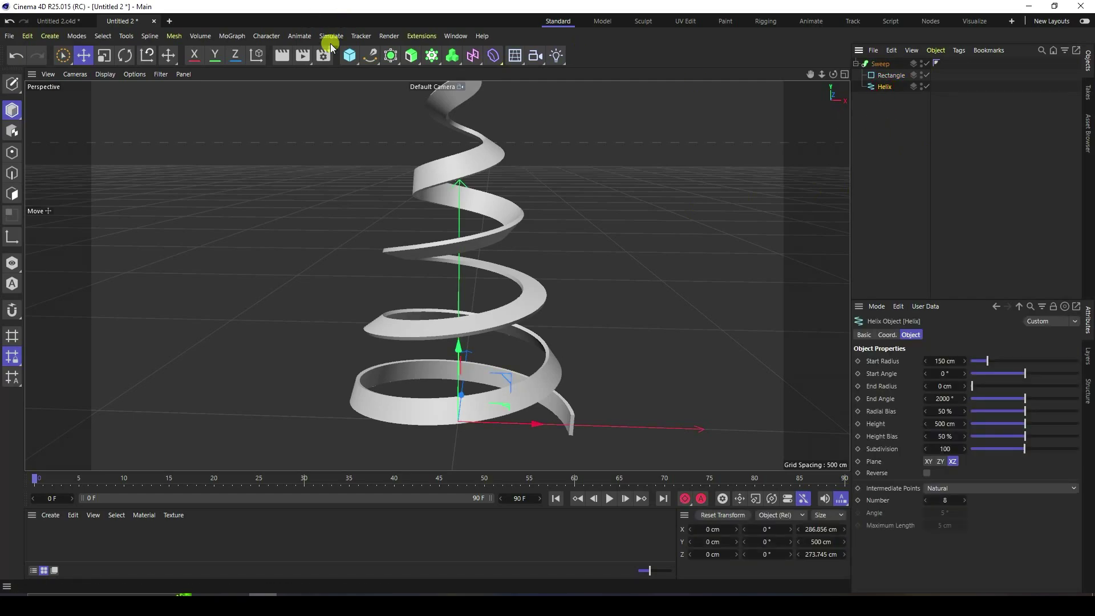
{"action": "left_click", "coordinate": [350, 55]}
{"action": "left_click", "coordinate": [399, 69]}
{"action": "mouse_move", "coordinate": [873, 84]}
{"action": "left_mouse_down"}
{"action": "mouse_move", "coordinate": [867, 54]}
{"action": "mouse_move", "coordinate": [877, 68]}
{"action": "left_mouse_up"}
- Copy the helix out of the Sweep to the top level of the object hierarchy
{"action": "left_click", "coordinate": [863, 75]}
{"action": "left_click", "coordinate": [891, 98]}
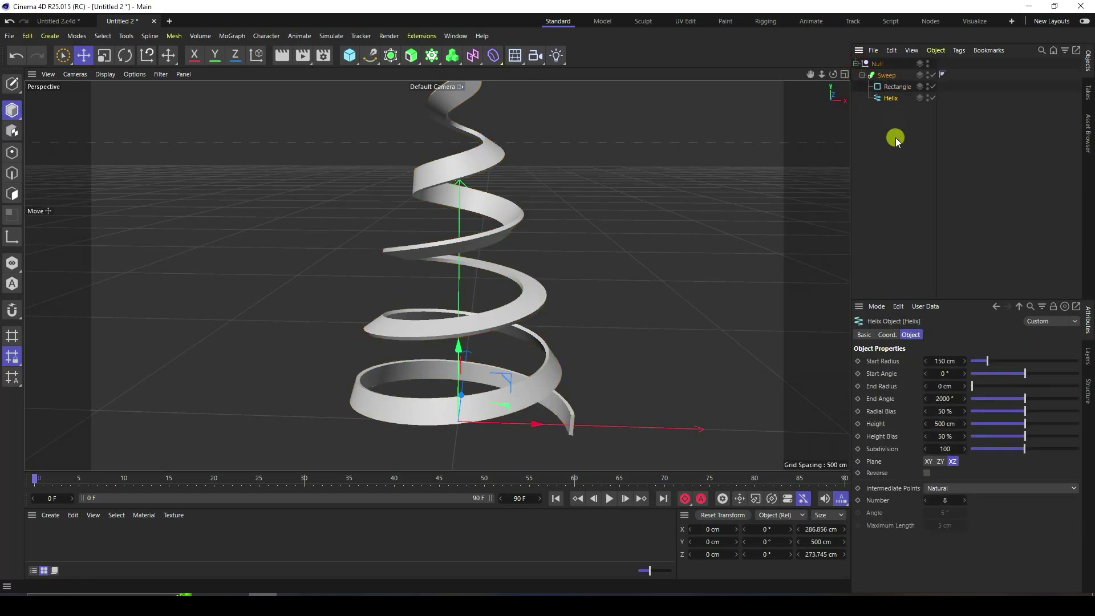
{"action": "left_click_drag", "start_coordinate": [888, 98], "coordinate": [861, 60]}
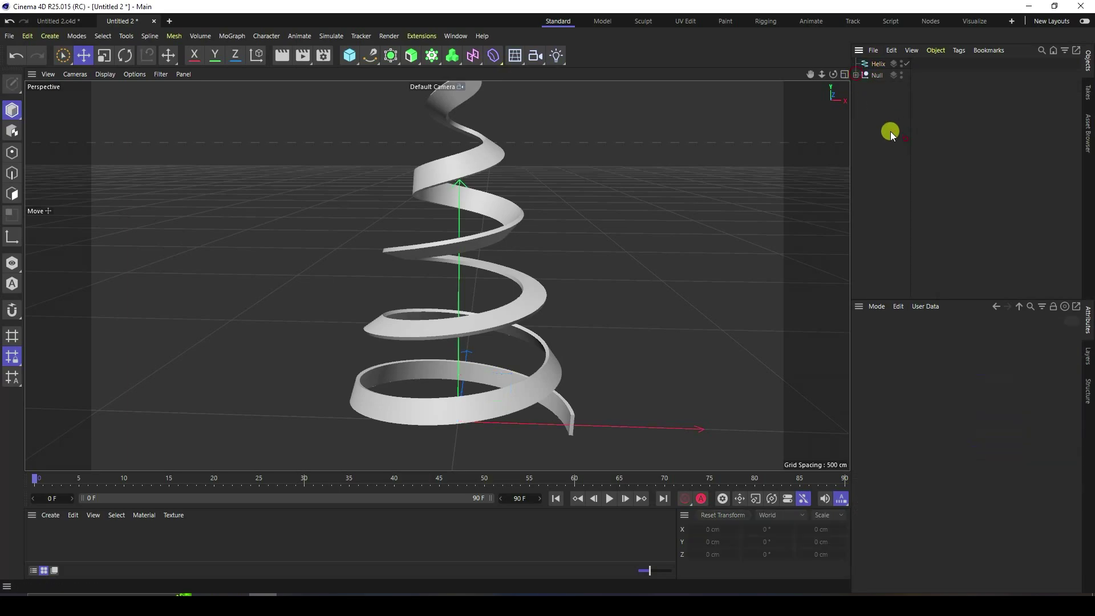
{"action": "left_click", "coordinate": [876, 64]}
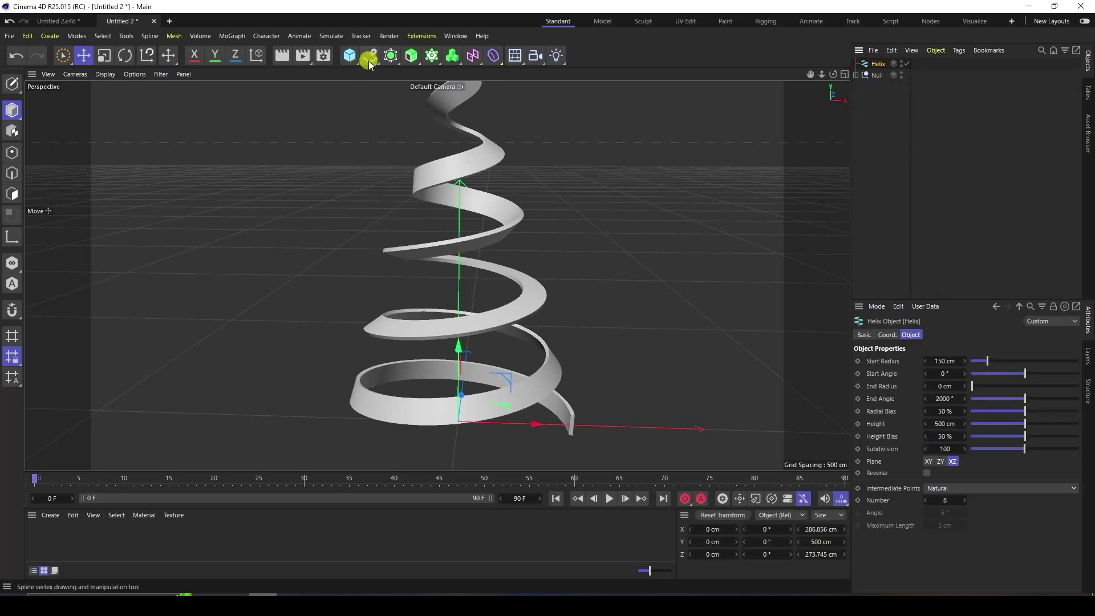
- Add a sphere and set its radius to 7 cm and its segments to 24
{"action": "left_click", "coordinate": [350, 60]}
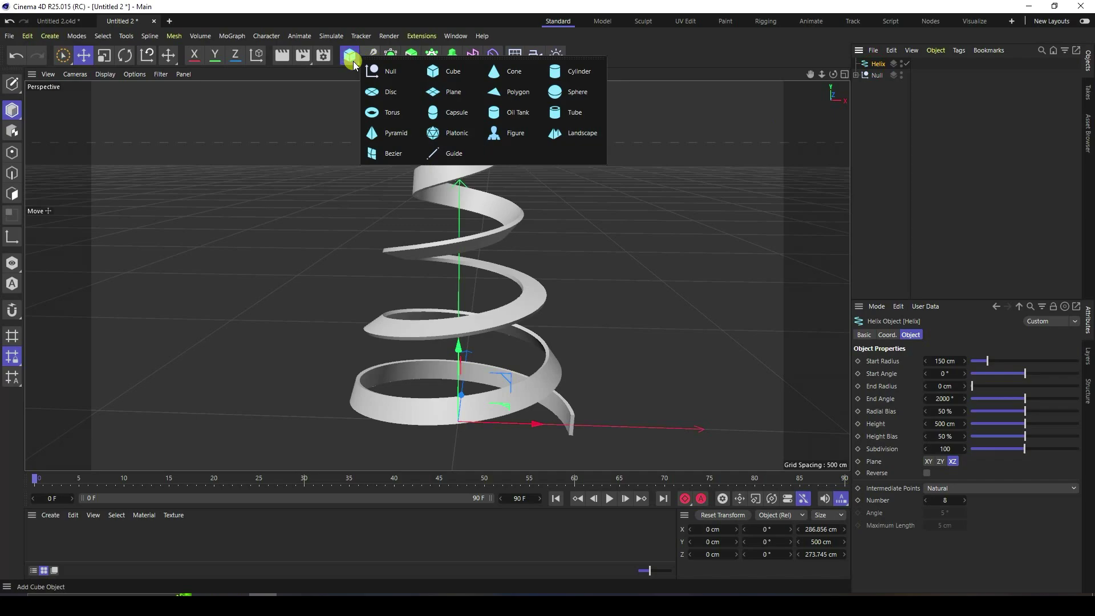
{"action": "left_click", "coordinate": [570, 93]}
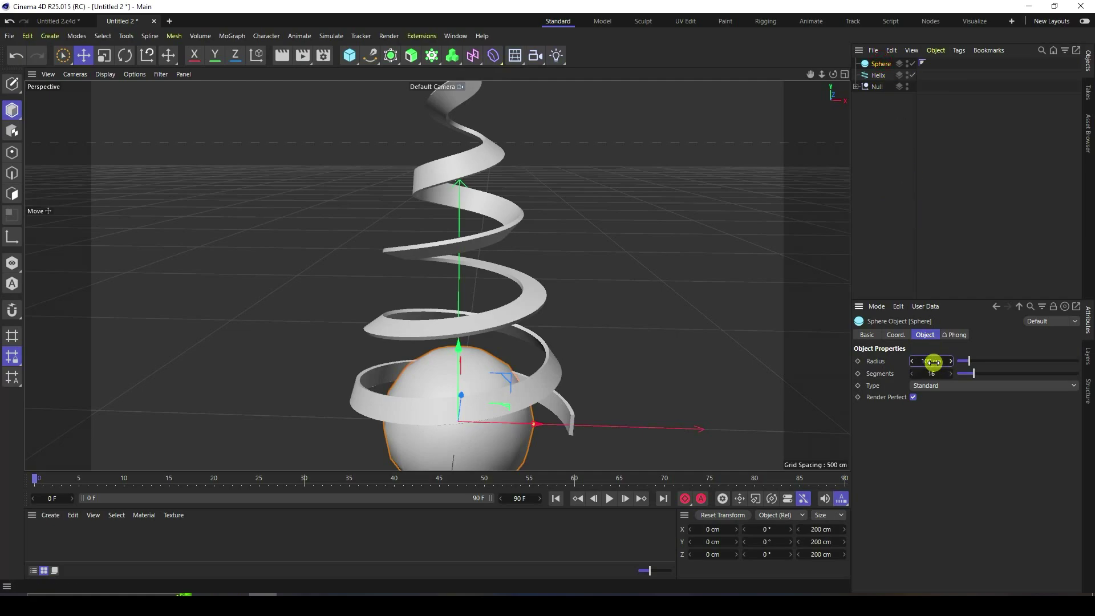
{"action": "left_click_drag", "start_coordinate": [933, 362], "coordinate": [929, 362]}
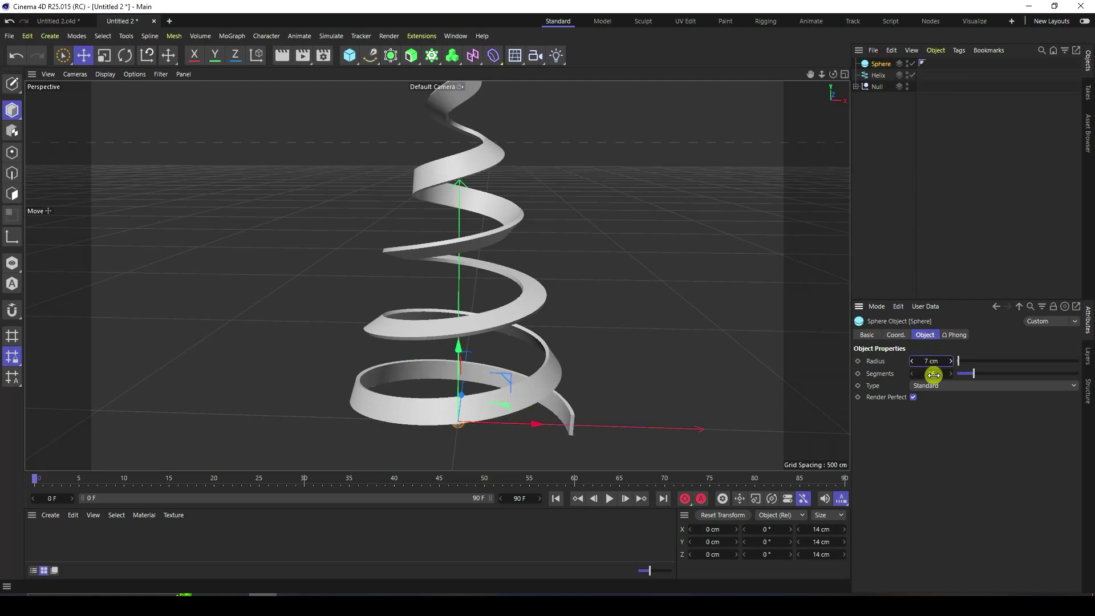
{"action": "scroll", "coordinate": [459, 422], "scroll_direction": "up", "scroll_amount": 8}
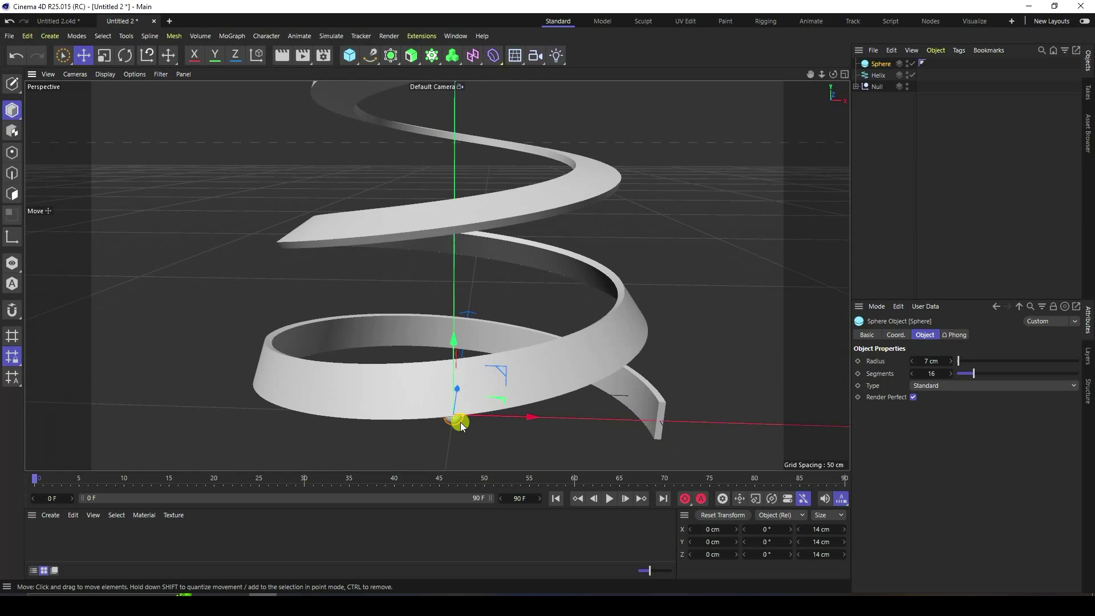
{"action": "left_click_drag", "start_coordinate": [567, 280], "coordinate": [508, 324], "text": "alt"}
{"action": "scroll", "coordinate": [521, 384], "scroll_direction": "up", "scroll_amount": 10}
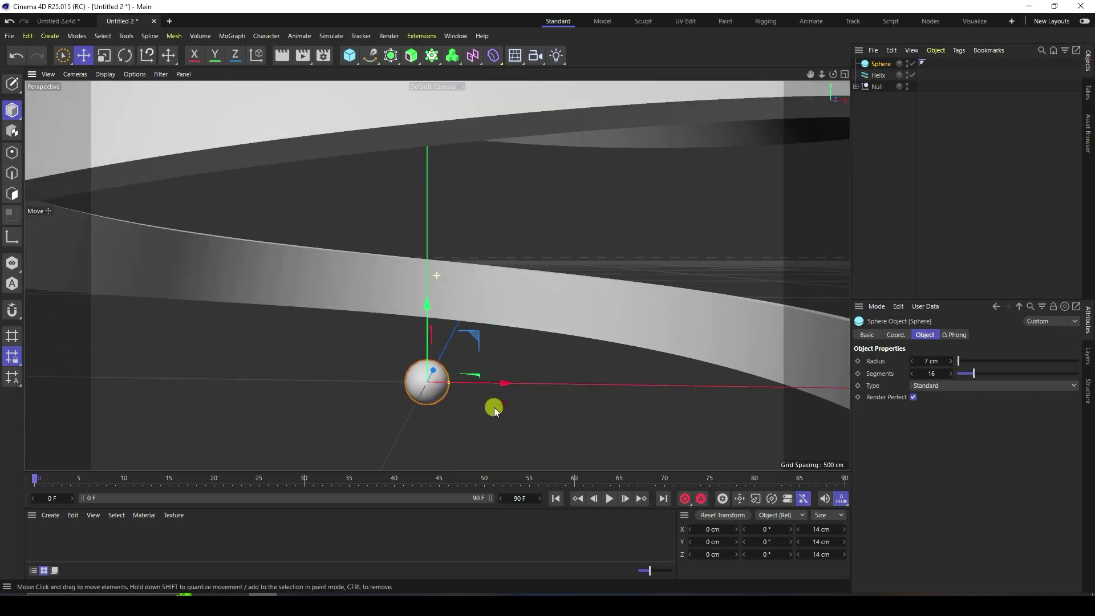
{"action": "left_click_drag", "start_coordinate": [503, 402], "coordinate": [538, 391], "text": "alt"}
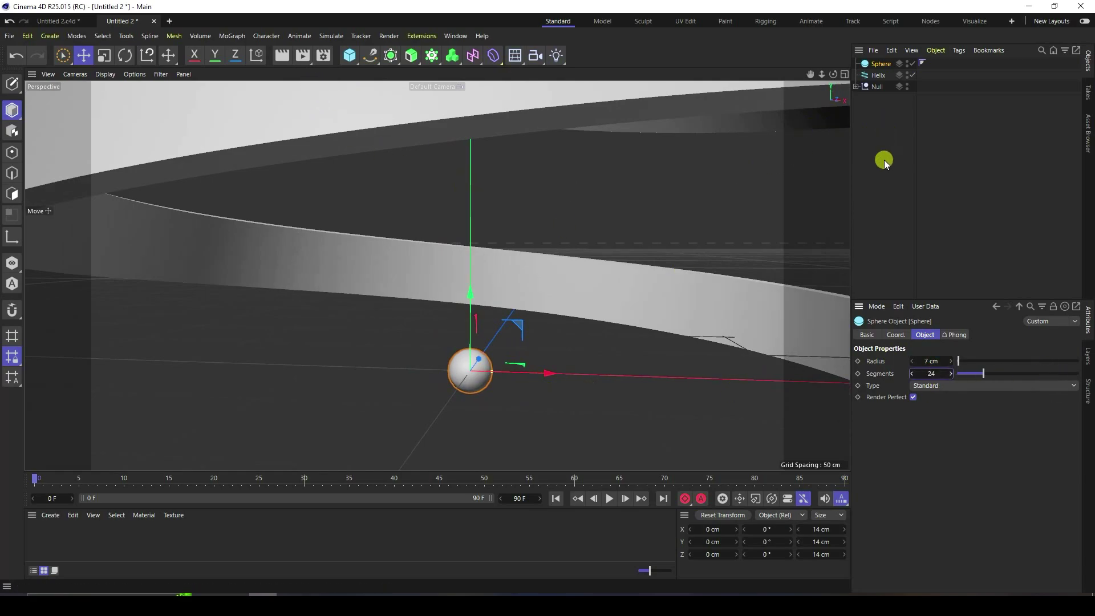
- Duplicate the sphere and set the copy's radius to 10 cm
{"action": "key", "text": "ctrl+c"}
{"action": "key", "text": "ctrl+v"}
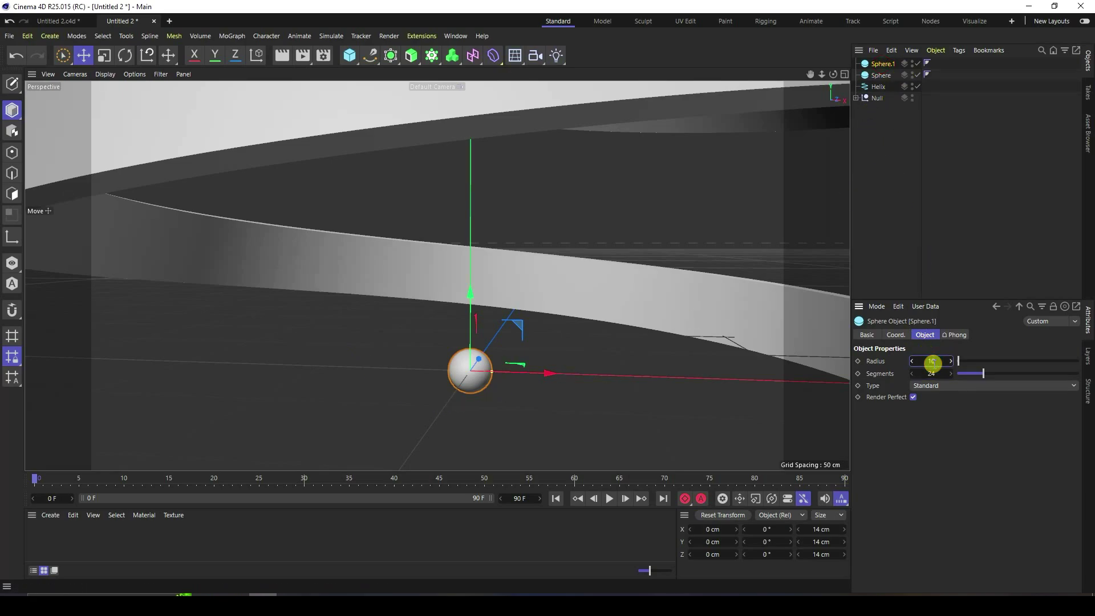
{"action": "left_click", "coordinate": [932, 361]}
{"action": "type", "text": "10"}
{"action": "key", "text": "Return"}
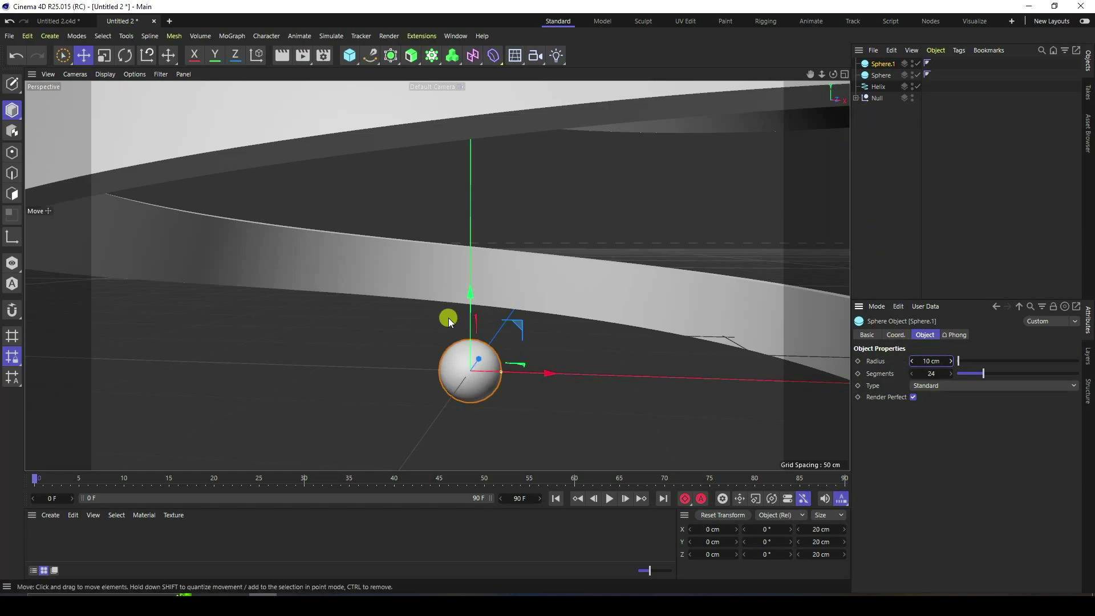
- Duplicate the 10 cm sphere and set the copy's radius to 15 cm
{"action": "key", "text": "ctrl+c"}
{"action": "key", "text": "ctrl+v"}
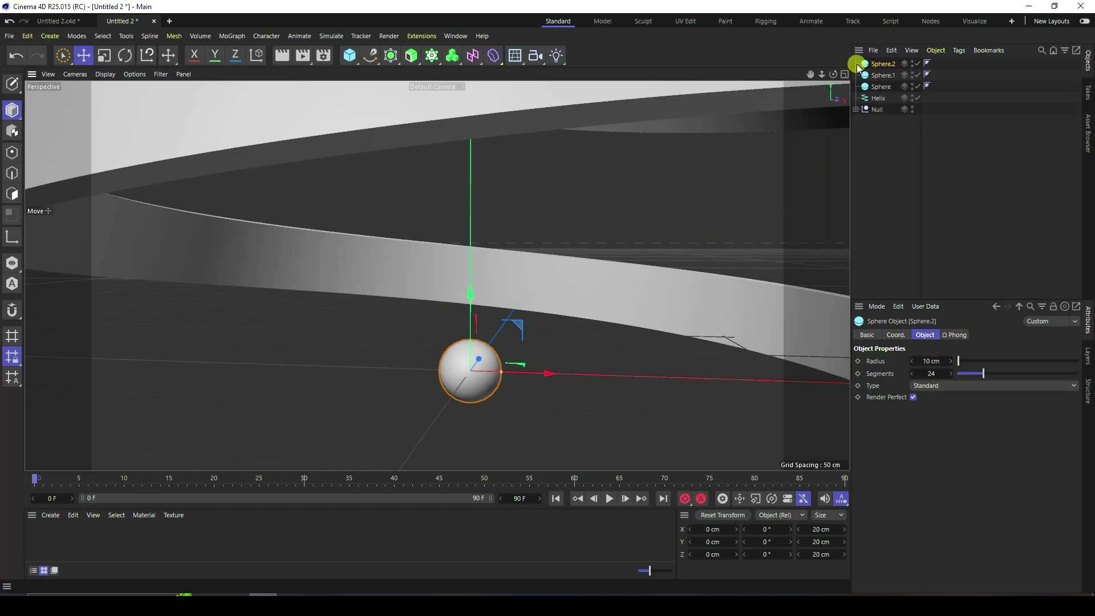
{"action": "left_click", "coordinate": [936, 361]}
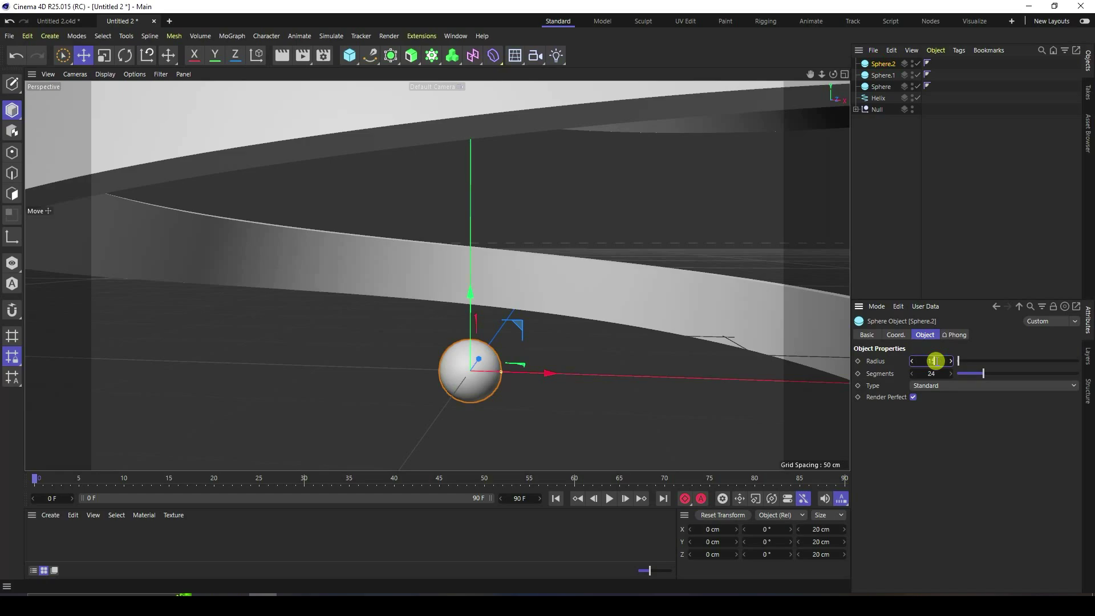
{"action": "type", "text": "20"}
{"action": "key", "text": "Return"}
{"action": "left_click", "coordinate": [878, 76]}
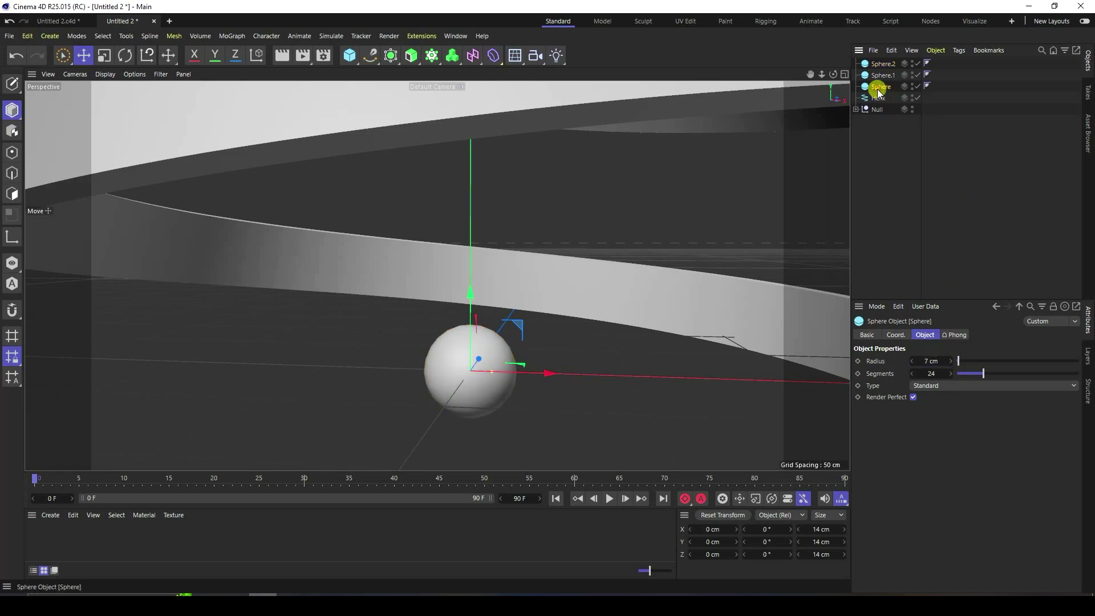
{"action": "left_click", "coordinate": [882, 63]}
- Add a cube and set its X, Y and Z sizes to 20 cm each
{"action": "left_click", "coordinate": [350, 55]}
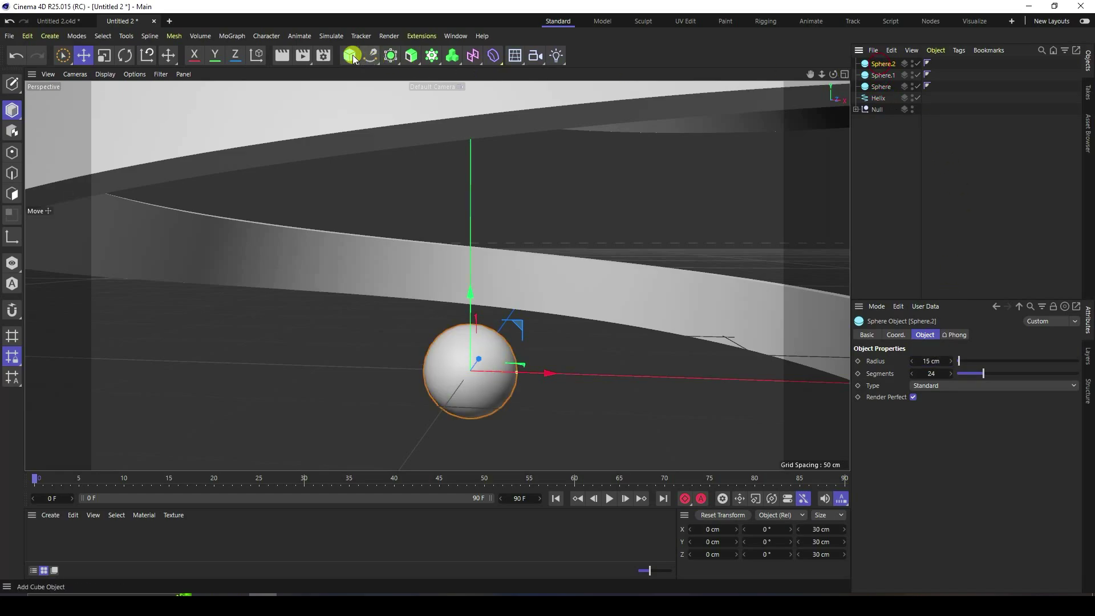
{"action": "left_click", "coordinate": [447, 76]}
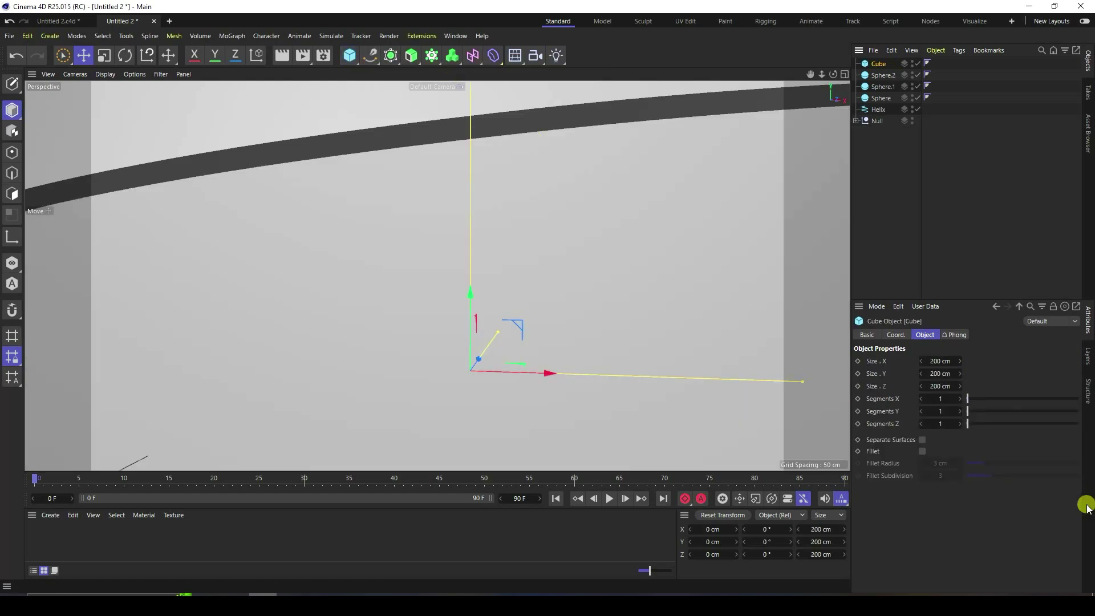
{"action": "left_click", "coordinate": [940, 361]}
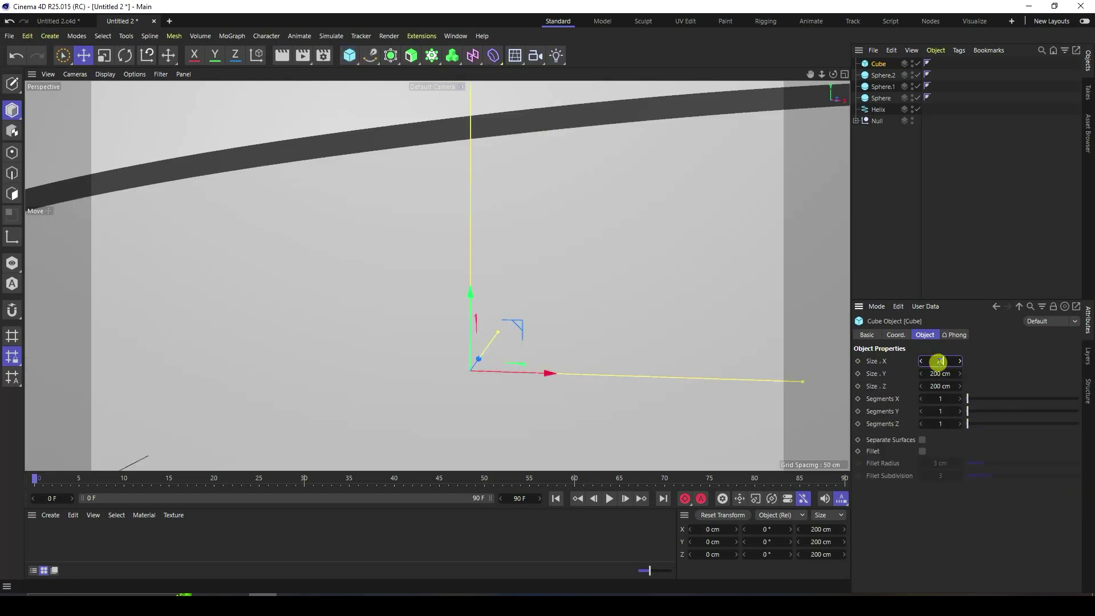
{"action": "left_click", "coordinate": [941, 374]}
{"action": "type", "text": "20"}
{"action": "key", "text": "Tab"}
{"action": "type", "text": "20"}
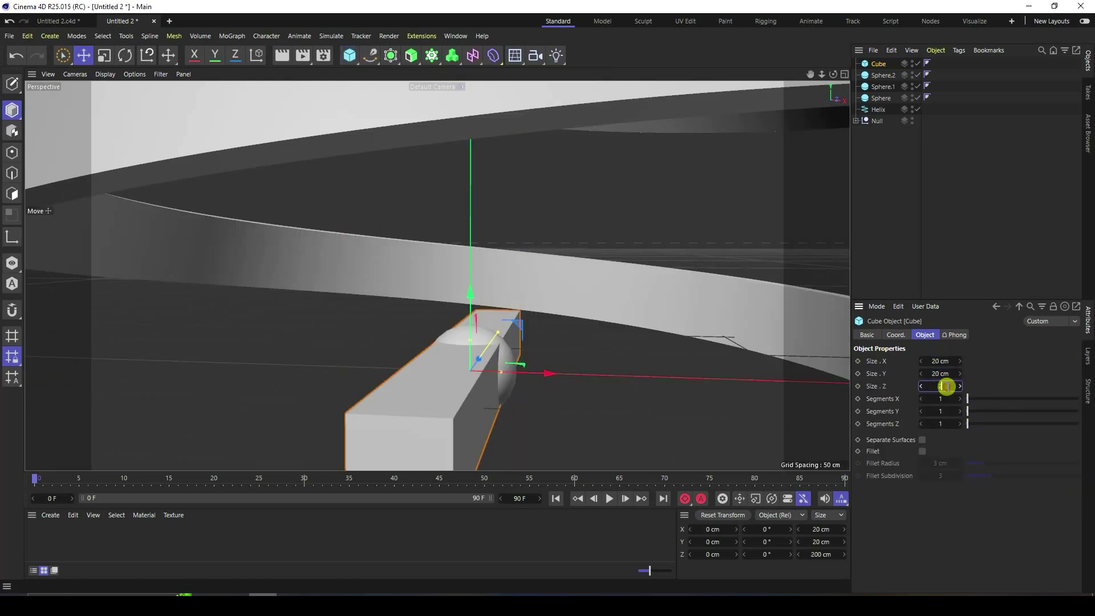
{"action": "key", "text": "Return"}
- Enable the fillet on the cube and set the fillet radius to 1 cm
{"action": "left_click", "coordinate": [922, 452]}
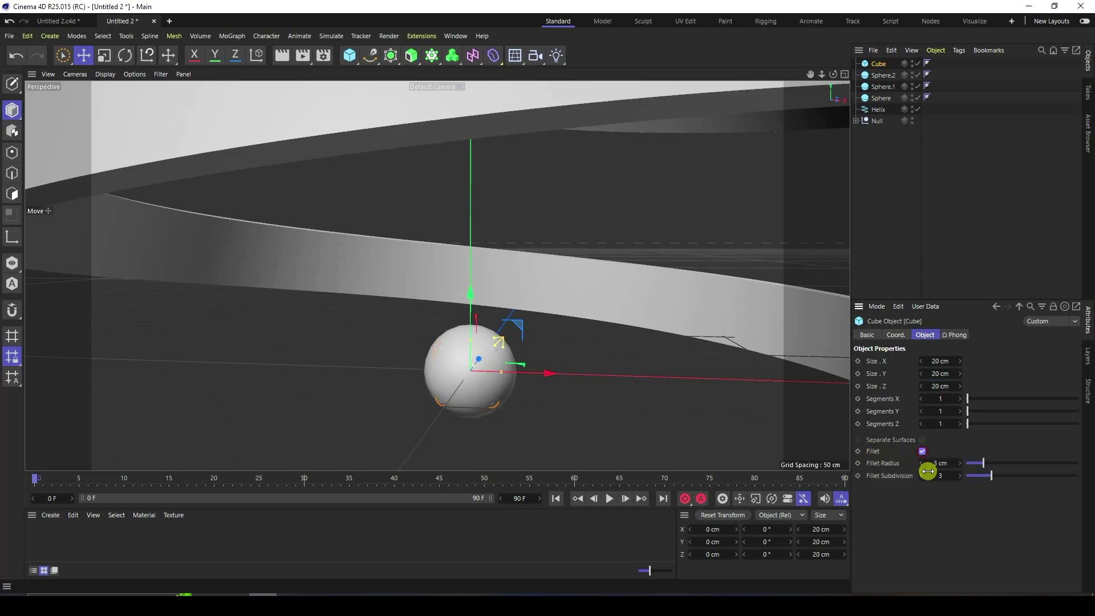
{"action": "left_click", "coordinate": [921, 462]}
{"action": "left_click", "coordinate": [921, 462]}
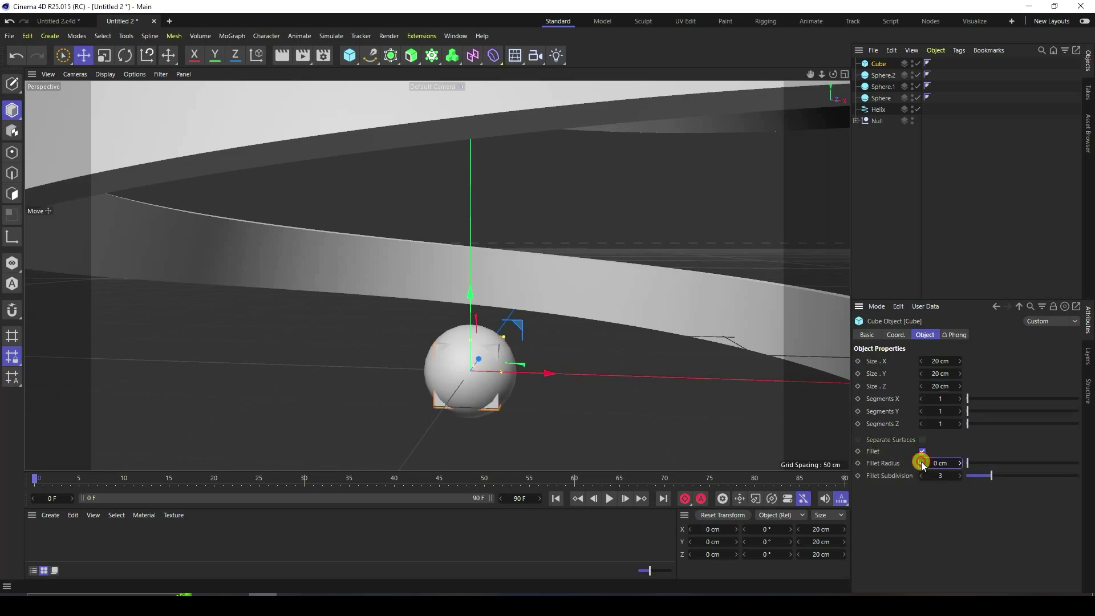
{"action": "left_click_drag", "start_coordinate": [961, 463], "coordinate": [950, 464]}
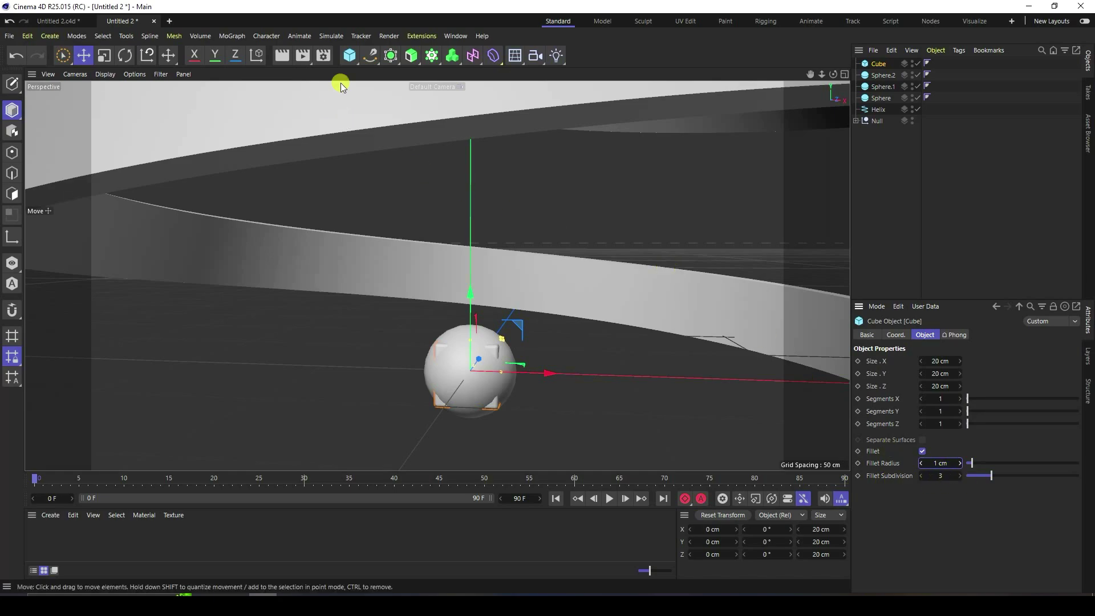
- Add a capsule and set its radius to 5 cm and its height to 25 cm
{"action": "left_click", "coordinate": [347, 55]}
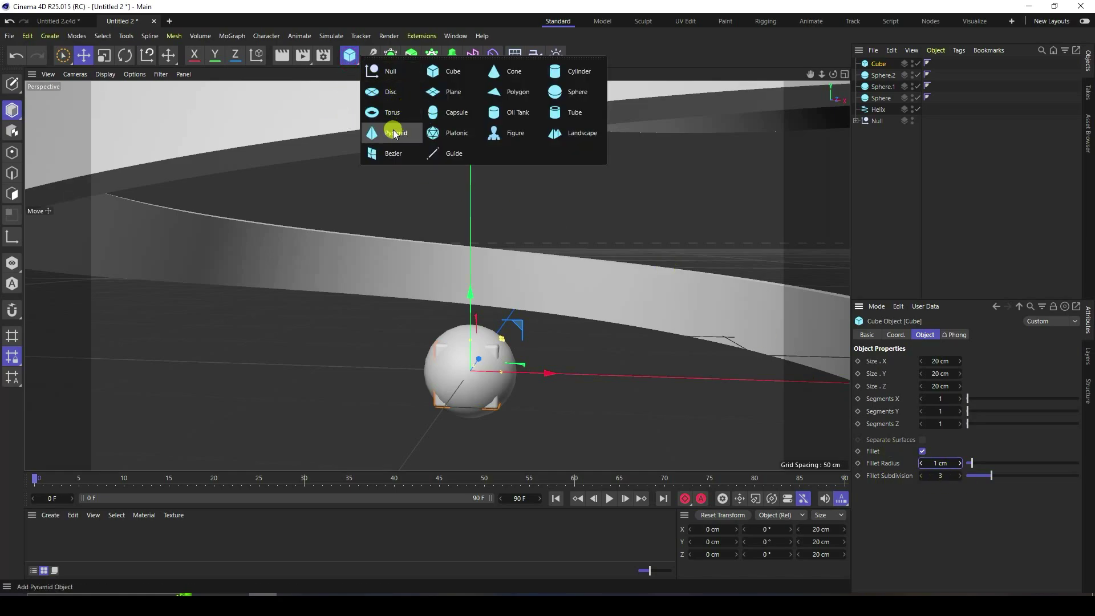
{"action": "left_click", "coordinate": [453, 112]}
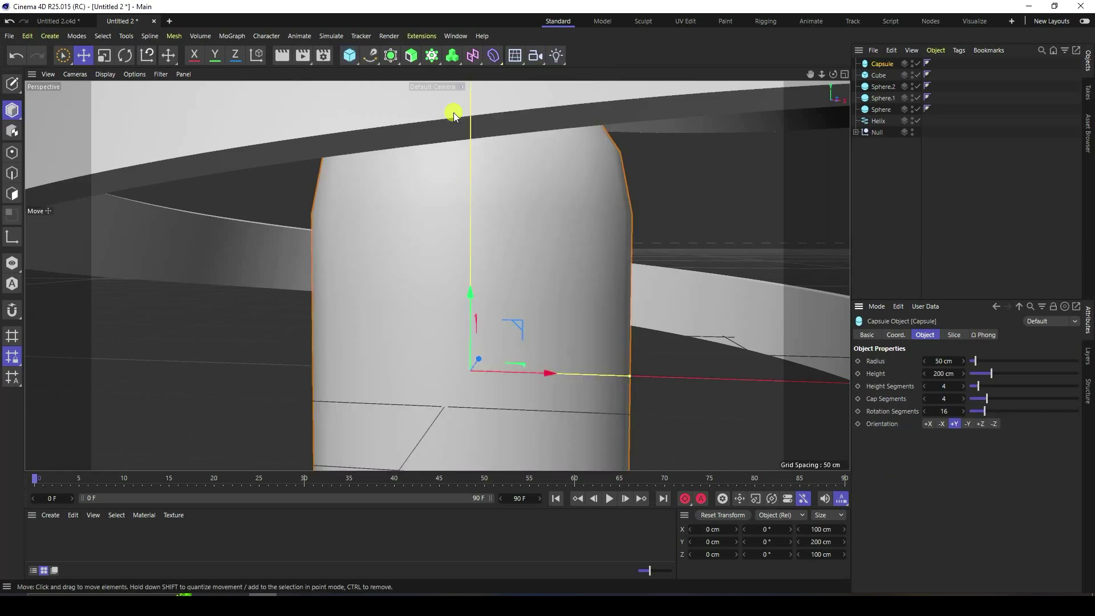
{"action": "left_click_drag", "start_coordinate": [943, 359], "coordinate": [950, 358]}
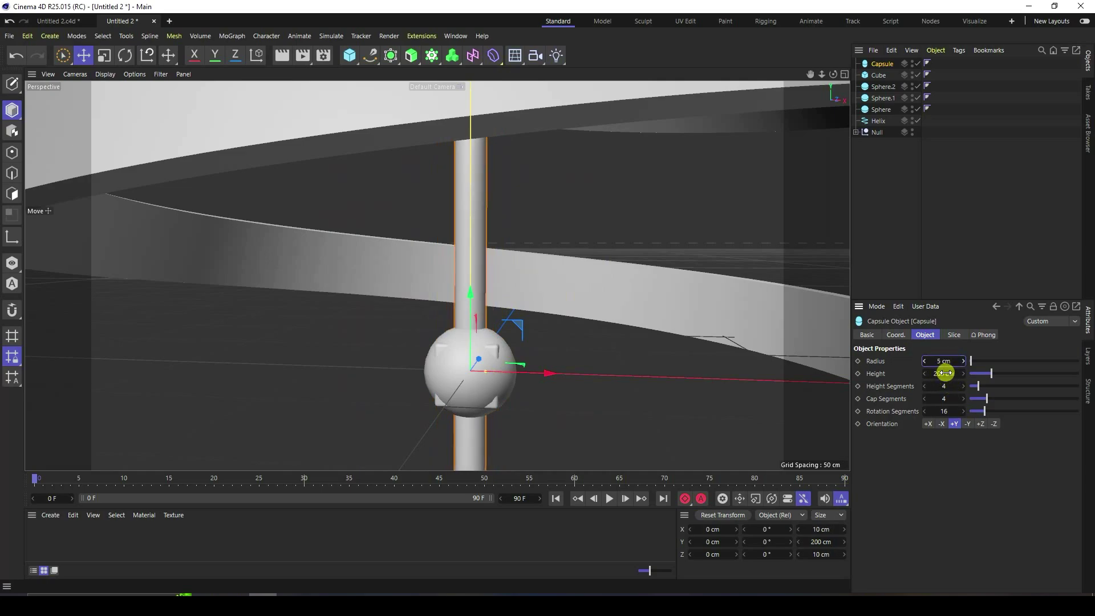
{"action": "left_click", "coordinate": [945, 373]}
{"action": "left_click_drag", "start_coordinate": [944, 373], "coordinate": [931, 375]}
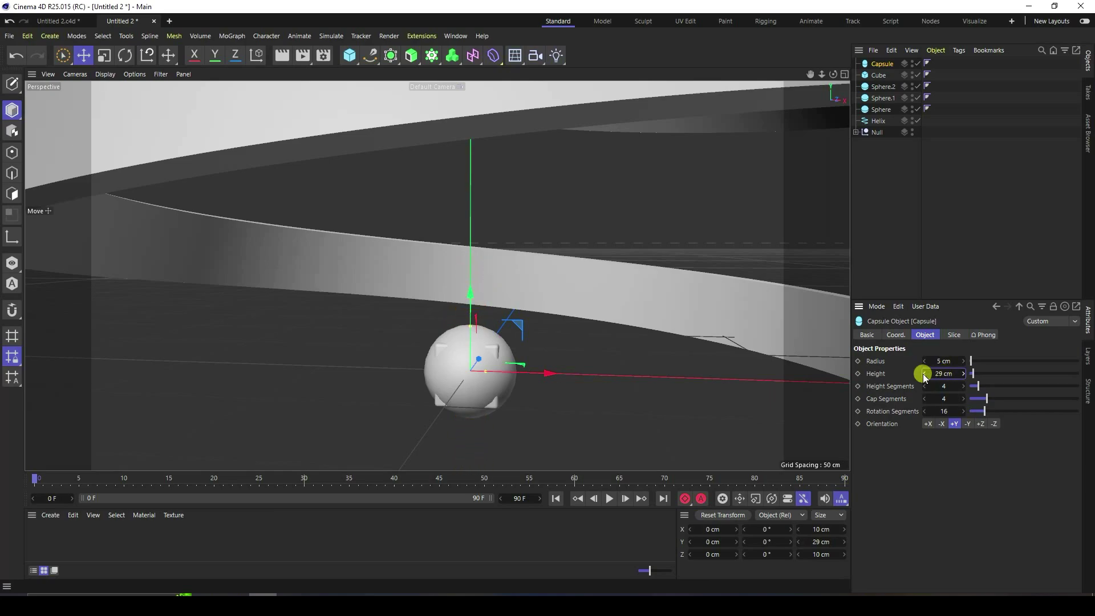
{"action": "left_click", "coordinate": [924, 374]}
- Set the capsule to 8 height segments, 8 cap segments and 24 rotation segments
{"action": "left_click", "coordinate": [963, 386]}
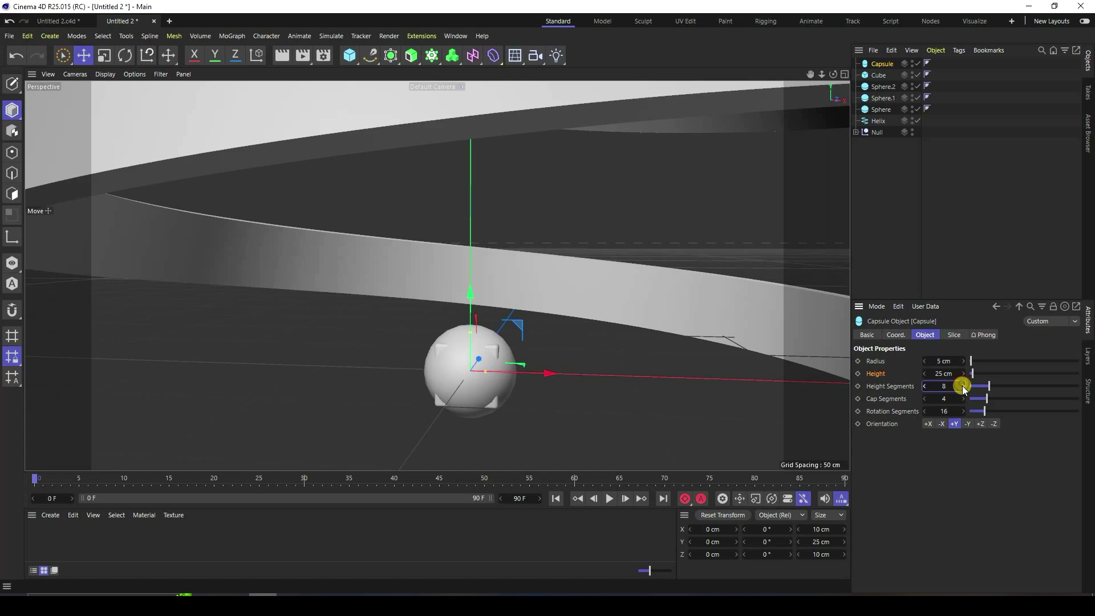
{"action": "left_click", "coordinate": [964, 399]}
{"action": "left_click", "coordinate": [963, 399]}
{"action": "left_click", "coordinate": [963, 399]}
{"action": "left_click", "coordinate": [963, 399]}
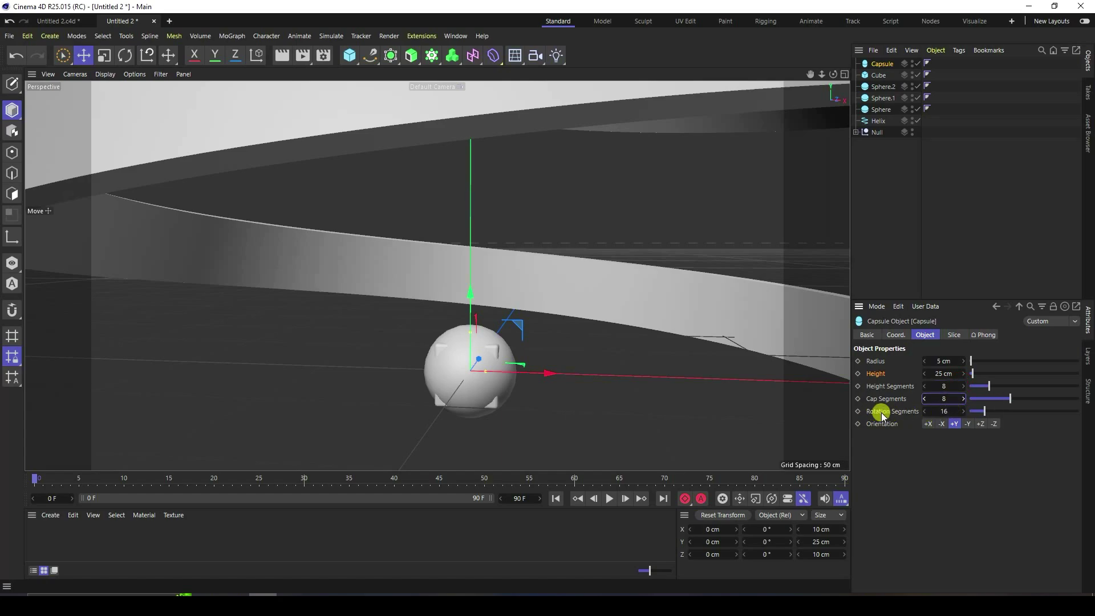
{"action": "left_click", "coordinate": [964, 411]}
- Switch the viewport to shading with lines, moving the capsule along X out beside the sphere and back to about -2.5 cm
{"action": "scroll", "coordinate": [473, 371], "scroll_direction": "up", "scroll_amount": 1}
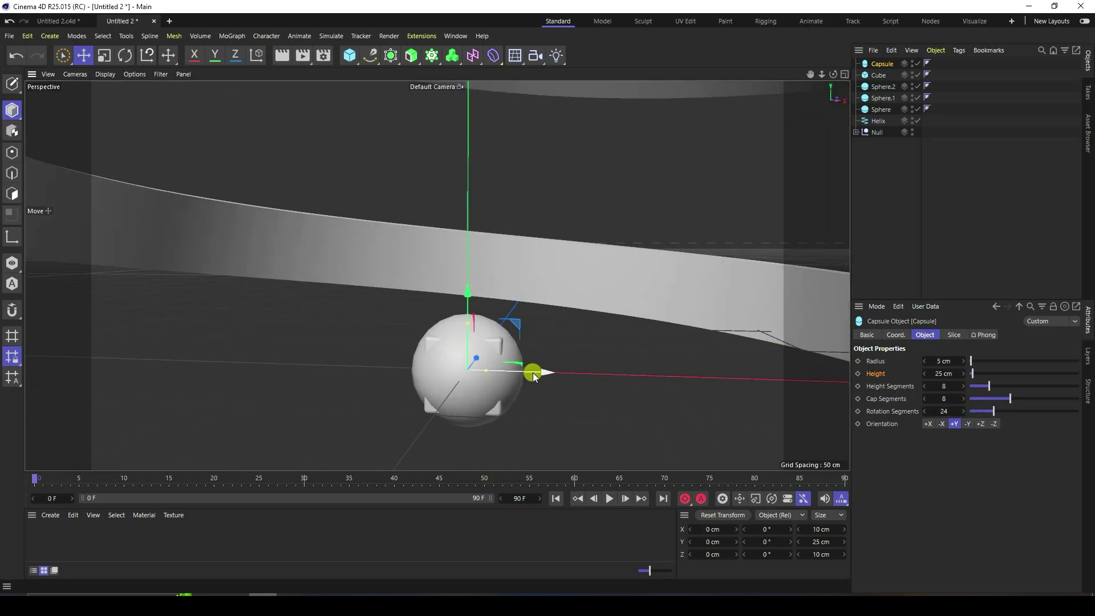
{"action": "left_click_drag", "start_coordinate": [525, 379], "coordinate": [655, 380]}
{"action": "scroll", "coordinate": [587, 360], "scroll_direction": "up", "scroll_amount": 3}
{"action": "left_click", "coordinate": [101, 73]}
{"action": "left_click", "coordinate": [129, 107]}
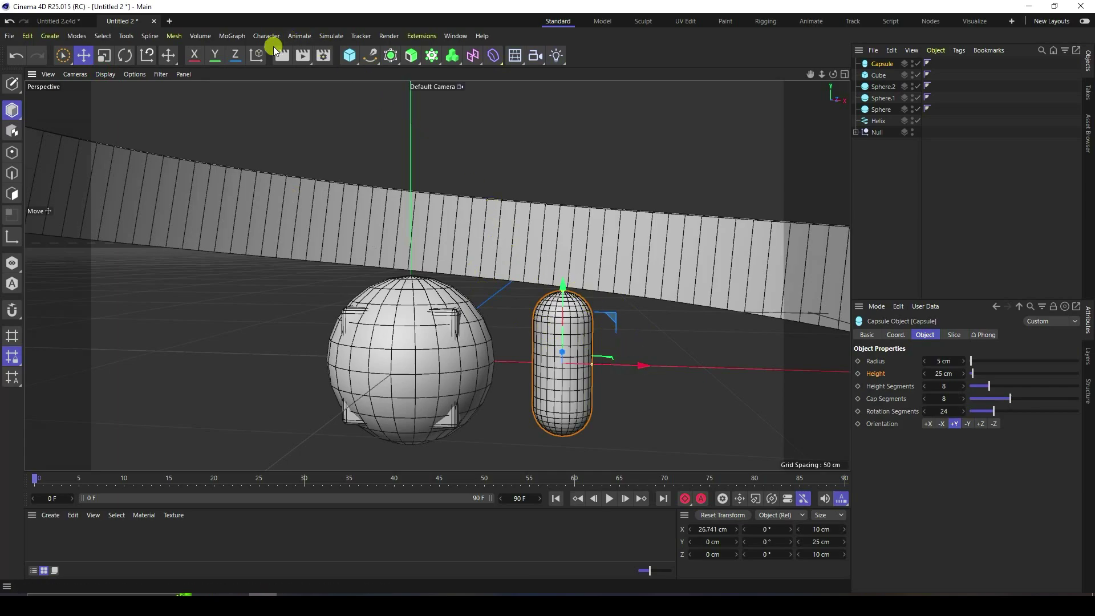
{"action": "left_click_drag", "start_coordinate": [644, 365], "coordinate": [481, 361]}
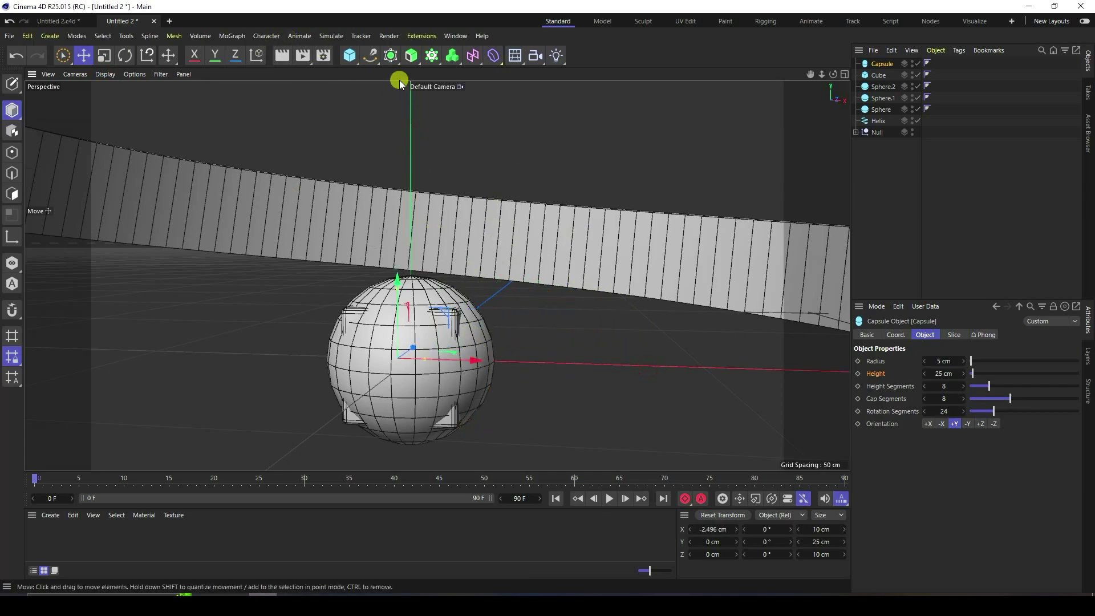
- Add a torus and set its ring radius to 12 cm and its ring segments to 38
{"action": "left_click_drag", "start_coordinate": [349, 55], "coordinate": [358, 72]}
{"action": "left_click", "coordinate": [381, 114]}
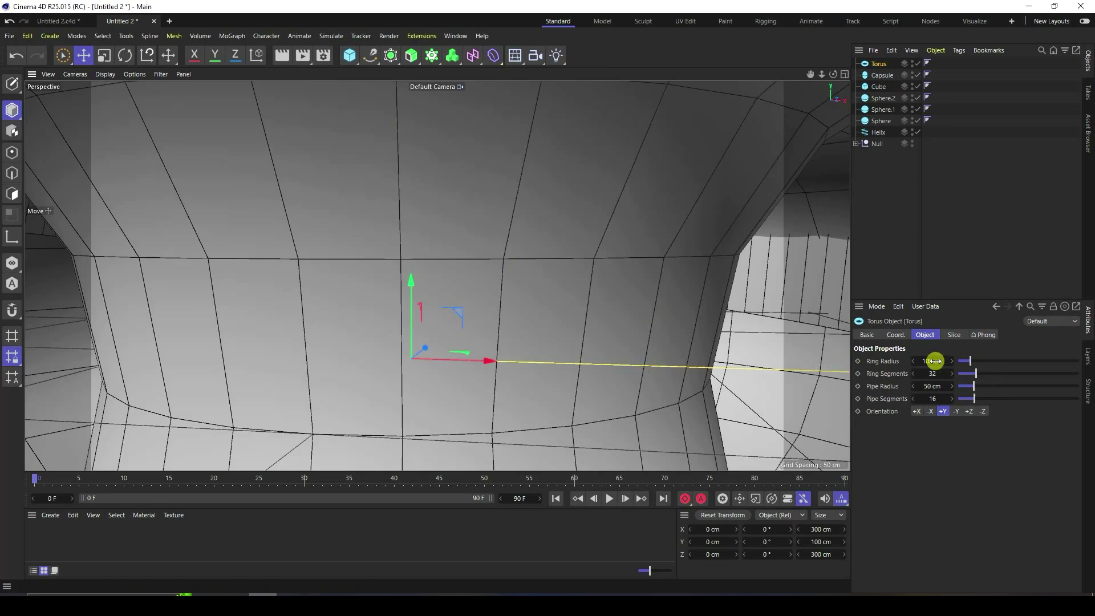
{"action": "left_click_drag", "start_coordinate": [939, 361], "coordinate": [938, 361]}
{"action": "left_click", "coordinate": [952, 362]}
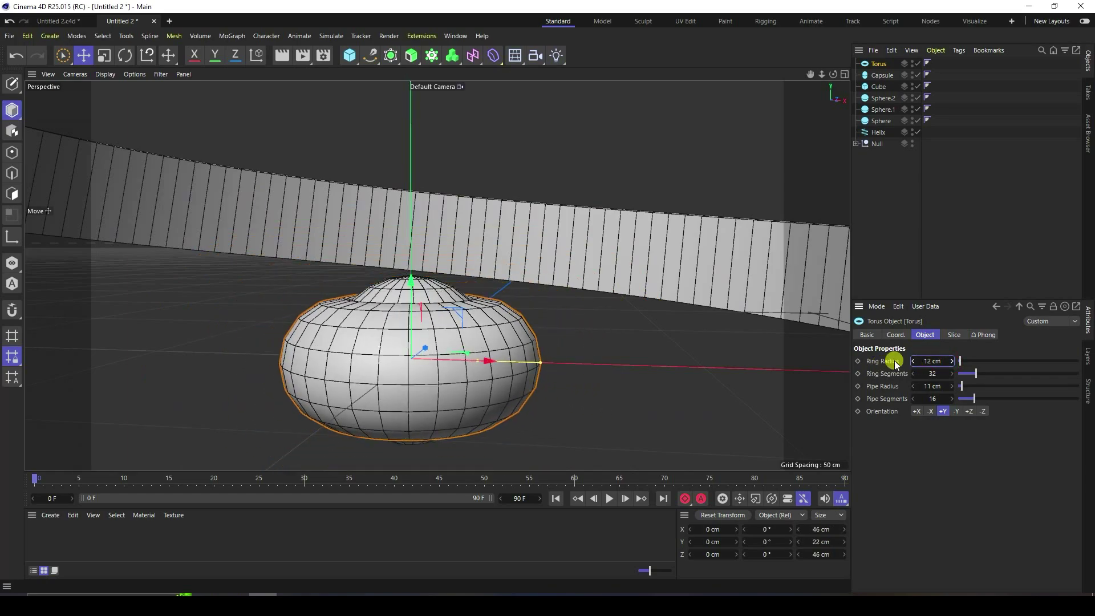
{"action": "left_click_drag", "start_coordinate": [953, 374], "coordinate": [925, 374]}
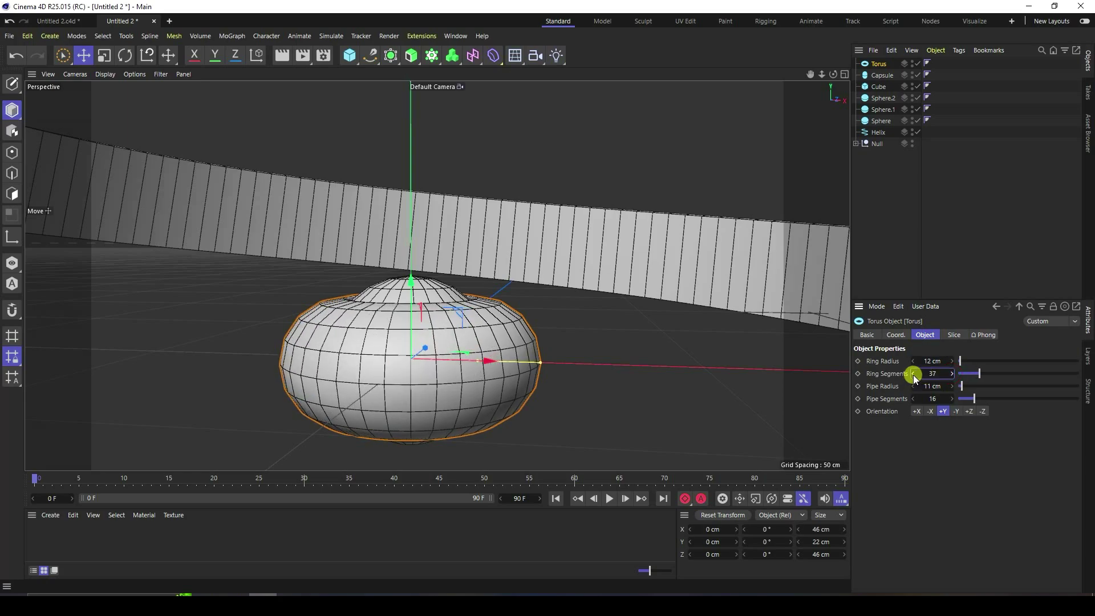
{"action": "left_click", "coordinate": [952, 373]}
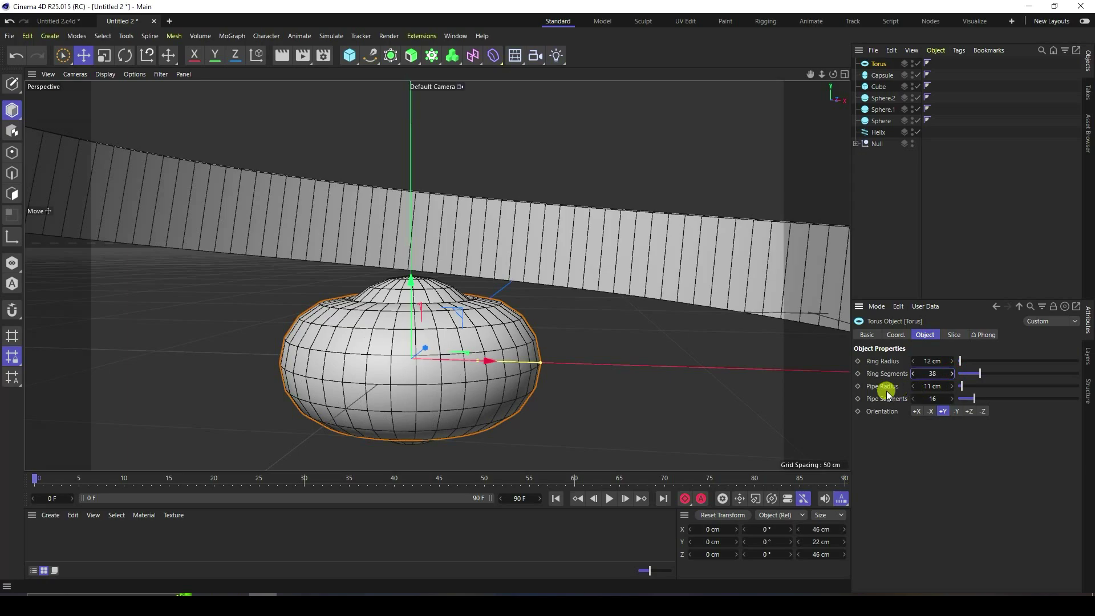
- Set the torus's pipe radius to 6 cm and its pipe segments to 24
{"action": "left_click_drag", "start_coordinate": [914, 389], "coordinate": [913, 389]}
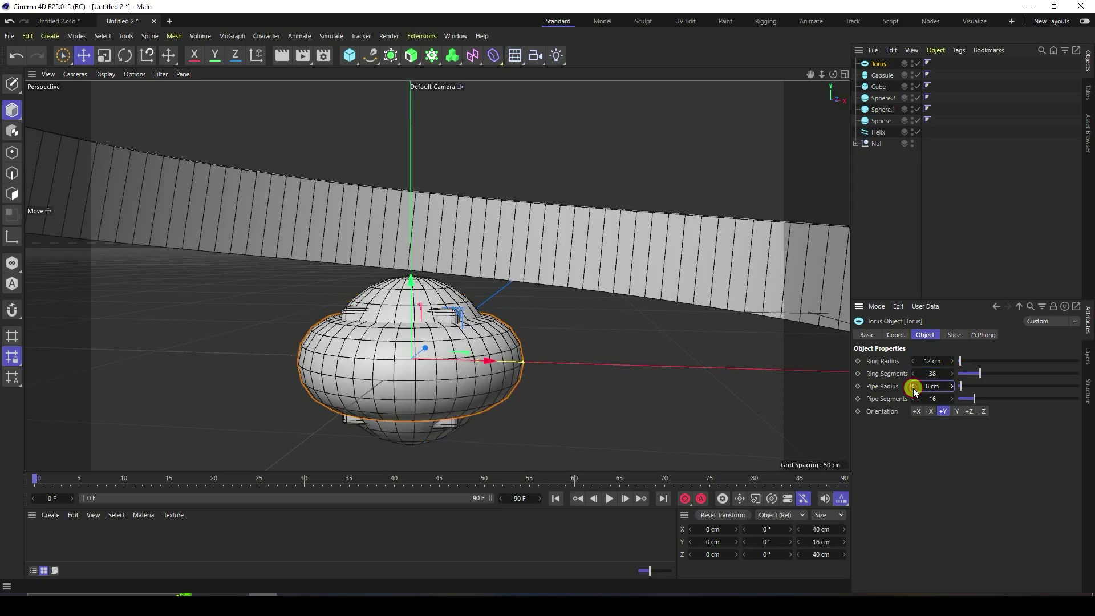
{"action": "left_click", "coordinate": [913, 388]}
{"action": "left_click", "coordinate": [912, 388]}
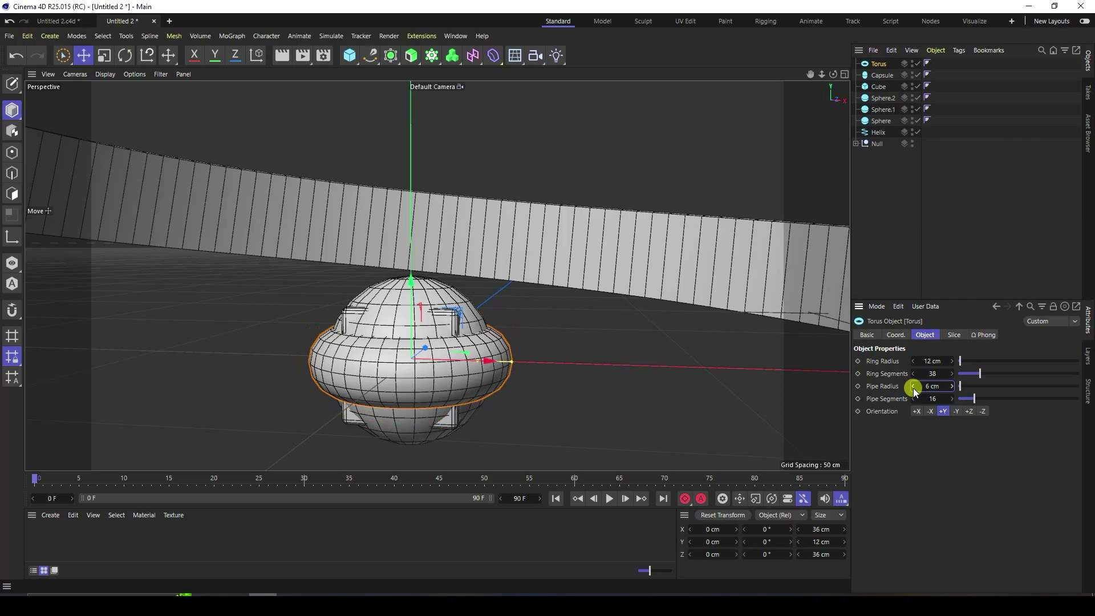
{"action": "left_click_drag", "start_coordinate": [951, 403], "coordinate": [955, 403]}
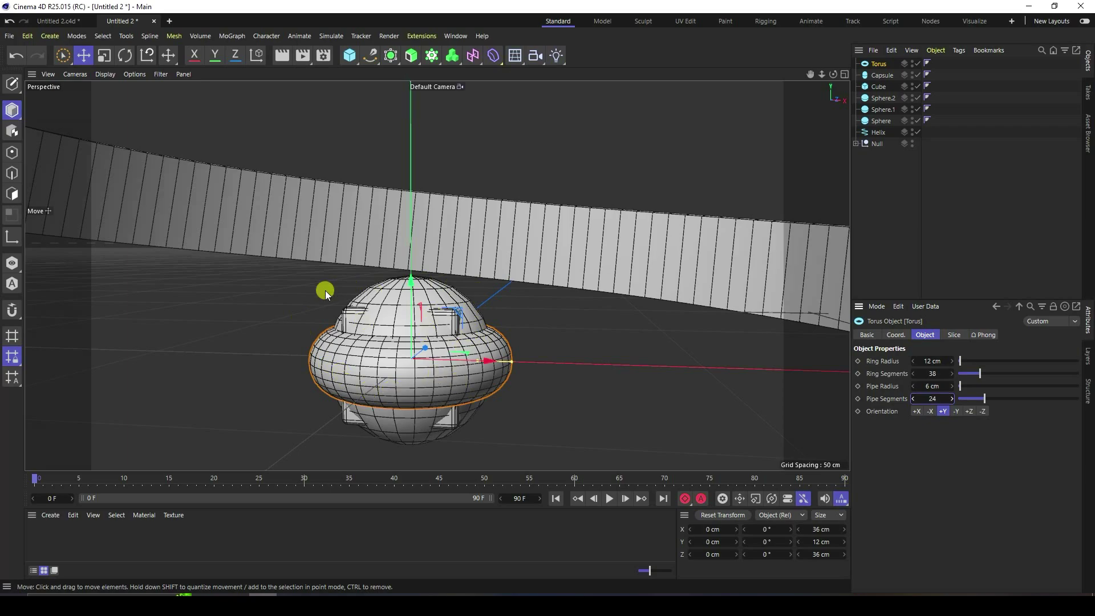
- Add a Cloner and place the torus, capsule, cube and all three spheres inside it
{"action": "left_click", "coordinate": [429, 63]}
{"action": "left_click", "coordinate": [464, 71]}
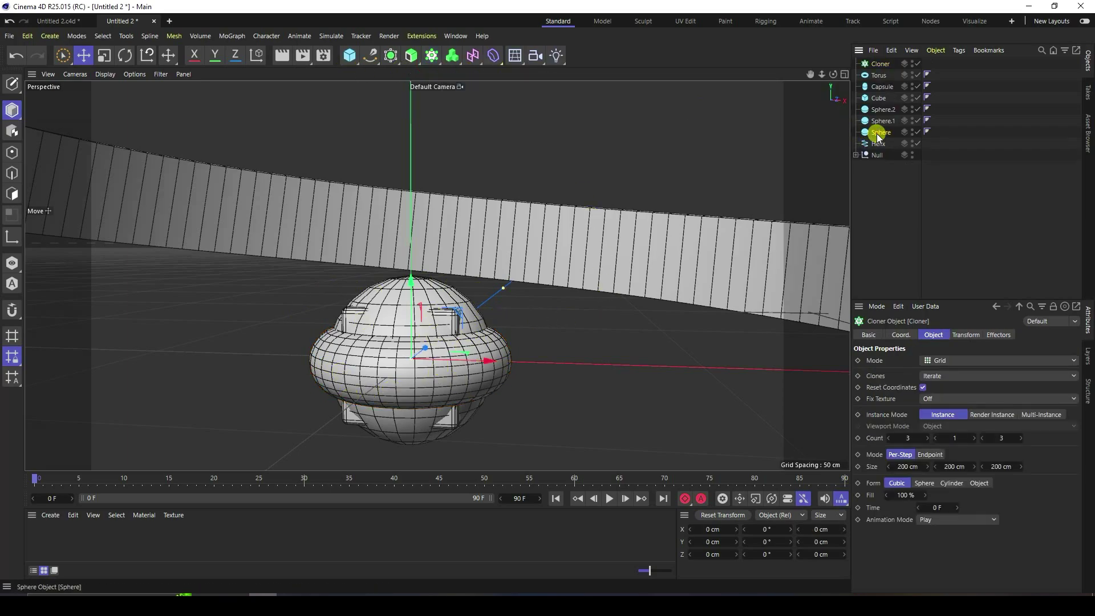
{"action": "left_click", "coordinate": [878, 133]}
{"action": "left_click", "coordinate": [879, 77], "text": "shift"}
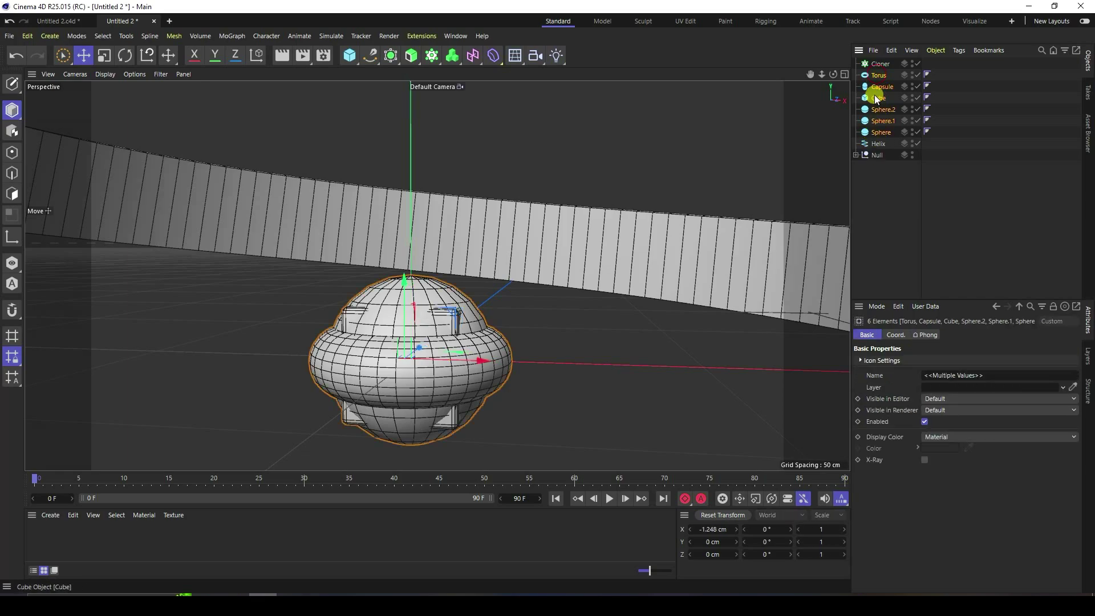
{"action": "left_click_drag", "start_coordinate": [881, 77], "coordinate": [878, 64]}
{"action": "left_click", "coordinate": [878, 64]}
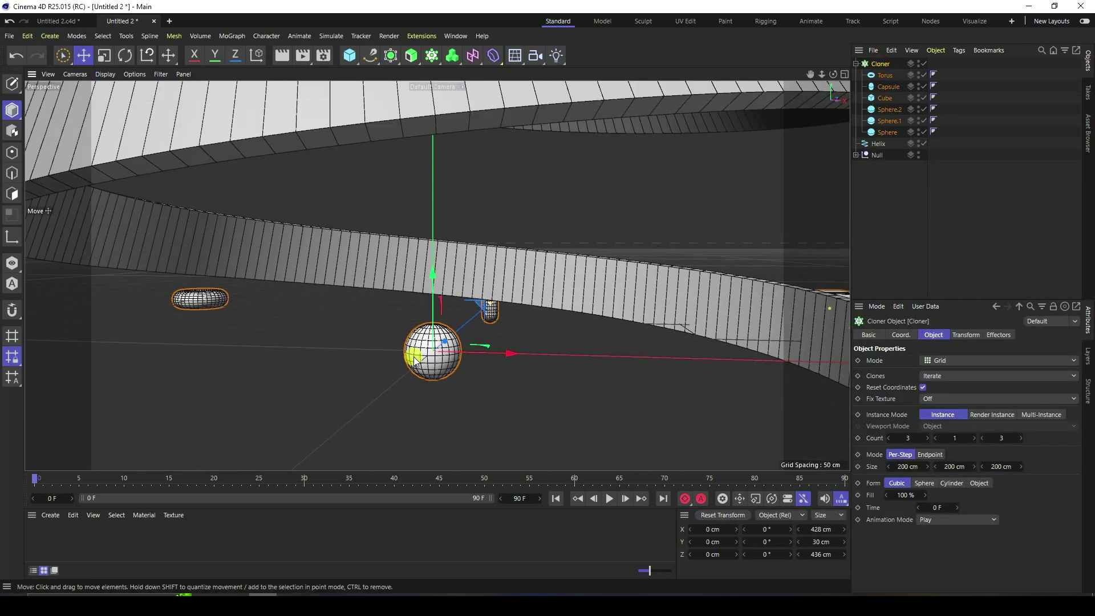
- Set the Cloner's mode to Object and assign the top-level Helix as its object
{"action": "scroll", "coordinate": [419, 353], "scroll_direction": "down", "scroll_amount": 8}
{"action": "scroll", "coordinate": [428, 348], "scroll_direction": "up", "scroll_amount": 2}
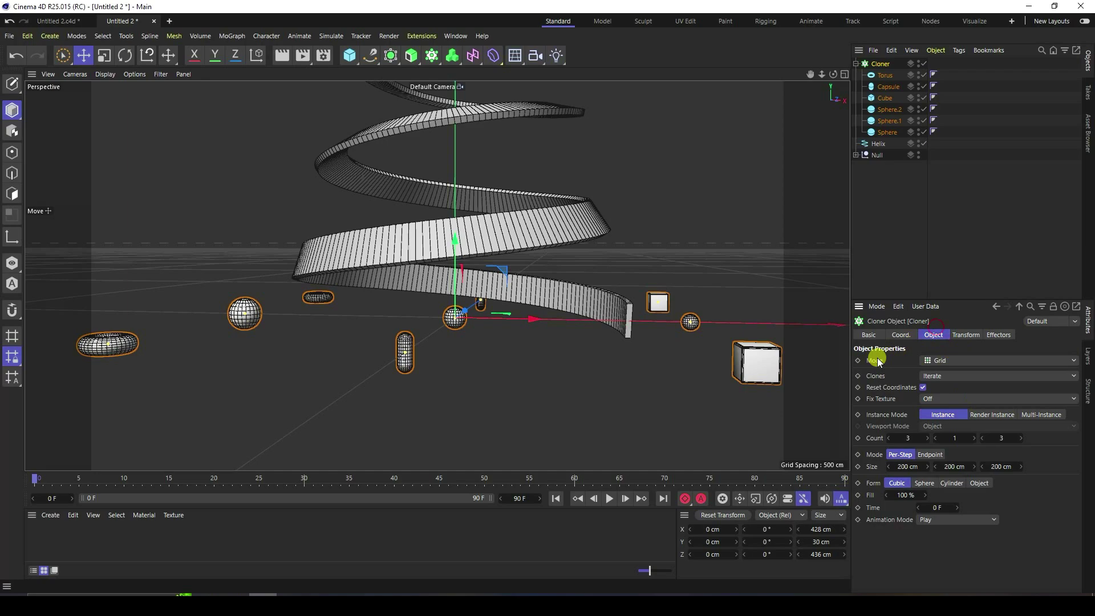
{"action": "left_click", "coordinate": [930, 361]}
{"action": "left_click", "coordinate": [940, 375]}
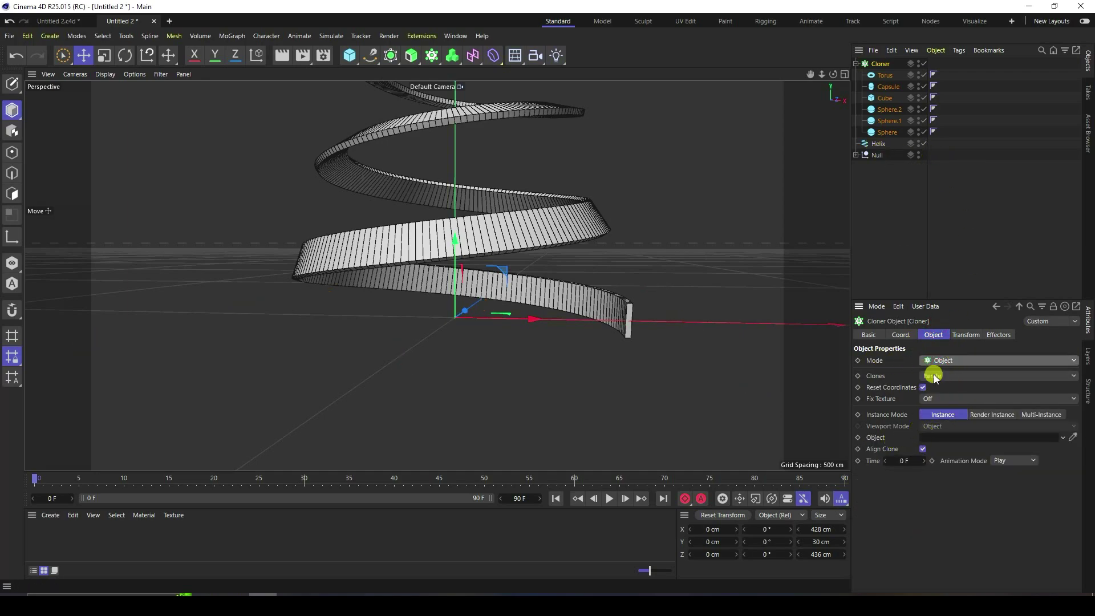
{"action": "left_click_drag", "start_coordinate": [878, 143], "coordinate": [960, 441]}
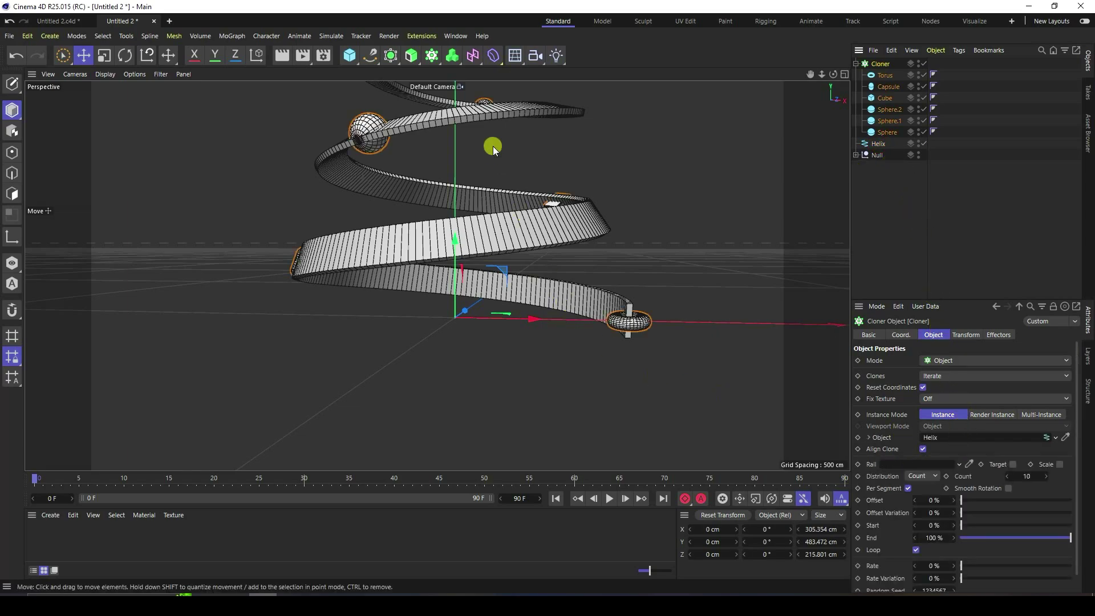
- Examine from several angles how the clones sit along the spiral ribbon
{"action": "scroll", "coordinate": [525, 214], "scroll_direction": "up", "scroll_amount": 4}
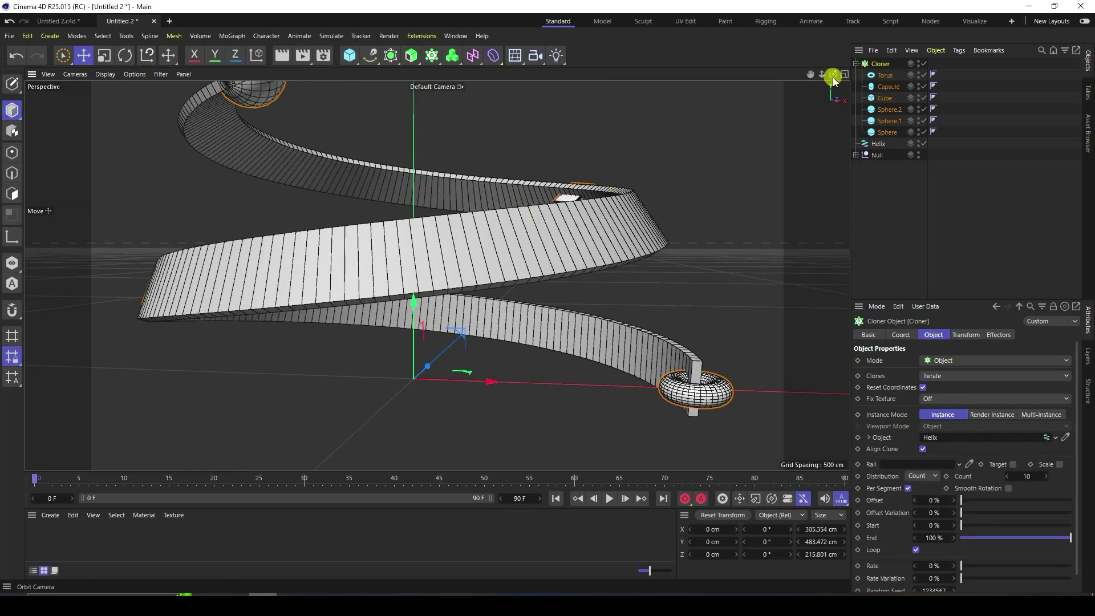
{"action": "left_click_drag", "start_coordinate": [810, 75], "coordinate": [548, 299]}
{"action": "scroll", "coordinate": [547, 299], "scroll_direction": "down", "scroll_amount": 5}
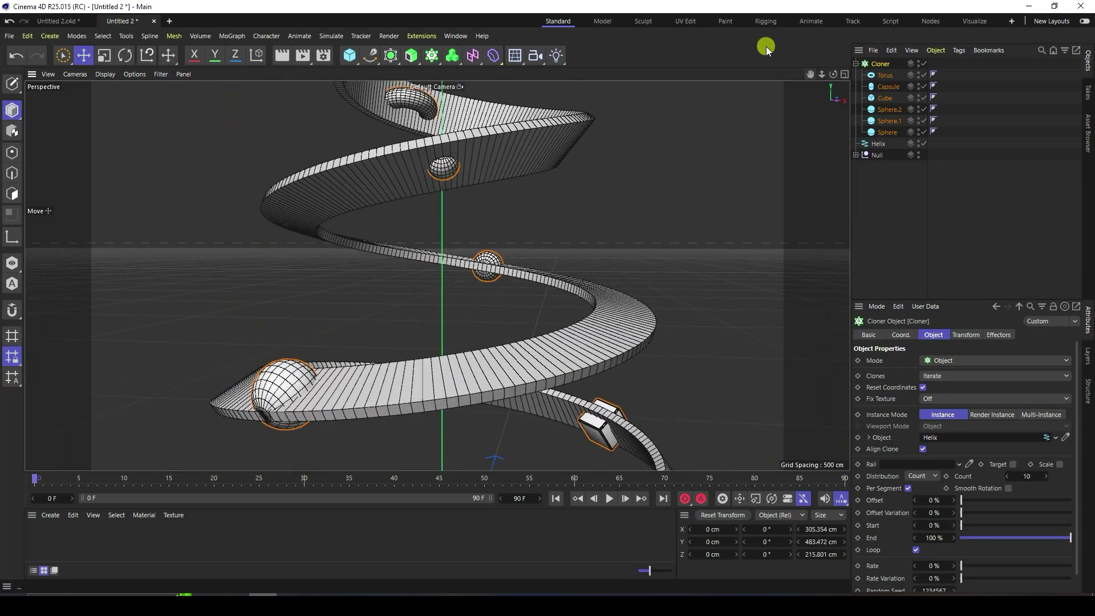
{"action": "left_click_drag", "start_coordinate": [501, 225], "coordinate": [447, 302], "text": "alt"}
{"action": "scroll", "coordinate": [504, 273], "scroll_direction": "up", "scroll_amount": 5}
{"action": "left_click_drag", "start_coordinate": [504, 273], "coordinate": [472, 188], "text": "alt"}
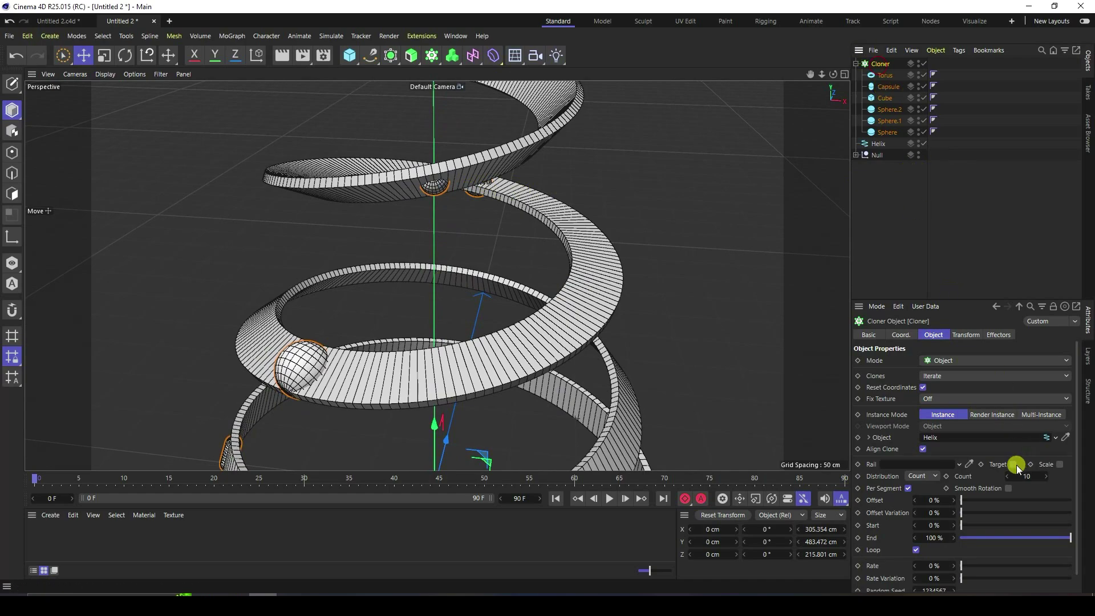
- Raise the Cloner's count to 500 so the clones fill the length of the helix
{"action": "left_click", "coordinate": [891, 210]}
{"action": "left_click", "coordinate": [882, 65]}
{"action": "scroll", "coordinate": [1035, 507], "scroll_direction": "down", "scroll_amount": 1}
{"action": "left_click_drag", "start_coordinate": [963, 301], "coordinate": [962, 231]}
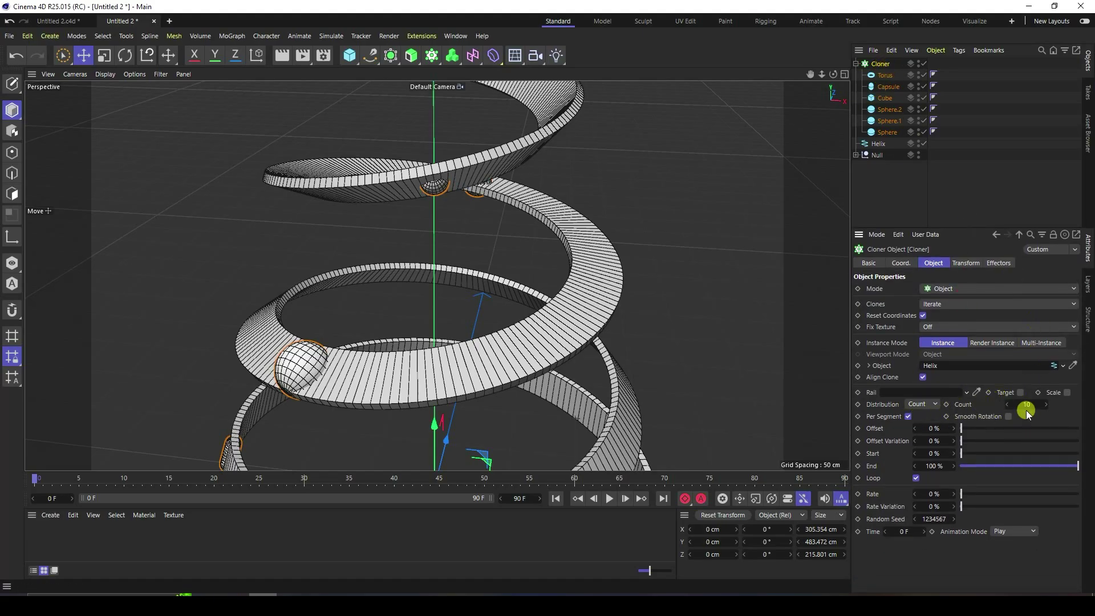
{"action": "mouse_move", "coordinate": [1030, 404]}
{"action": "left_mouse_down"}
{"action": "mouse_move", "coordinate": [1041, 405]}
{"action": "mouse_move", "coordinate": [1022, 393]}
{"action": "left_mouse_up"}
{"action": "mouse_move", "coordinate": [518, 225]}
{"action": "left_mouse_down", "text": "alt"}
{"action": "mouse_move", "coordinate": [501, 147]}
{"action": "mouse_move", "coordinate": [416, 250]}
{"action": "mouse_move", "coordinate": [501, 408]}
{"action": "left_mouse_up", "text": "alt"}
{"action": "mouse_move", "coordinate": [501, 408]}
{"action": "right_mouse_down", "text": "alt"}
{"action": "mouse_move", "coordinate": [420, 378]}
{"action": "mouse_move", "coordinate": [846, 479]}
{"action": "right_mouse_up", "text": "alt"}
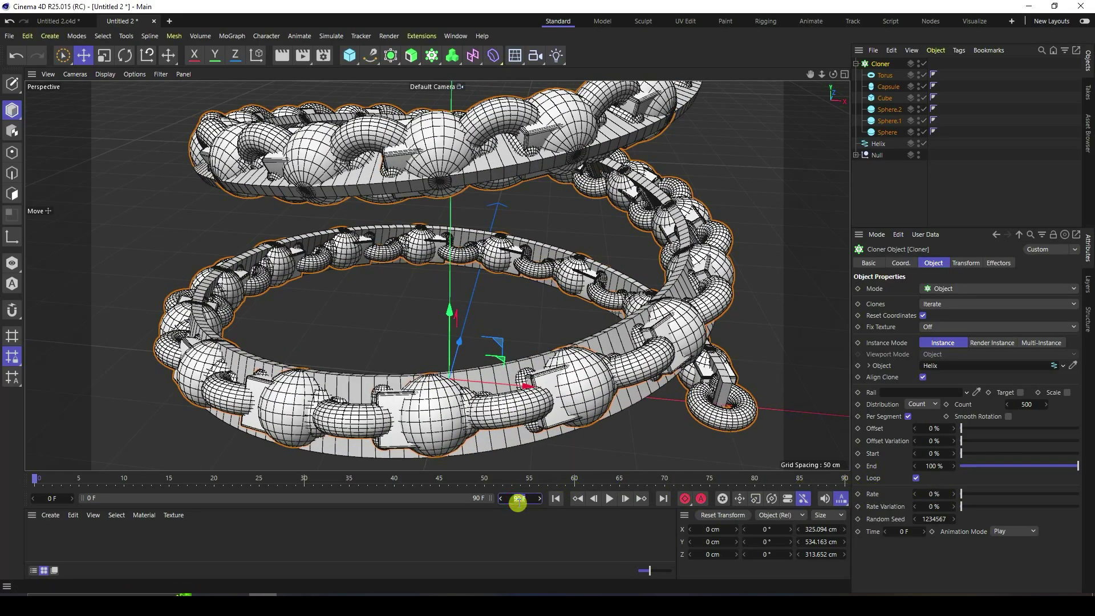
- Extend the timeline to 700 frames and play the animation with the Cloner's rate set to 5 %
{"action": "key", "text": "Return"}
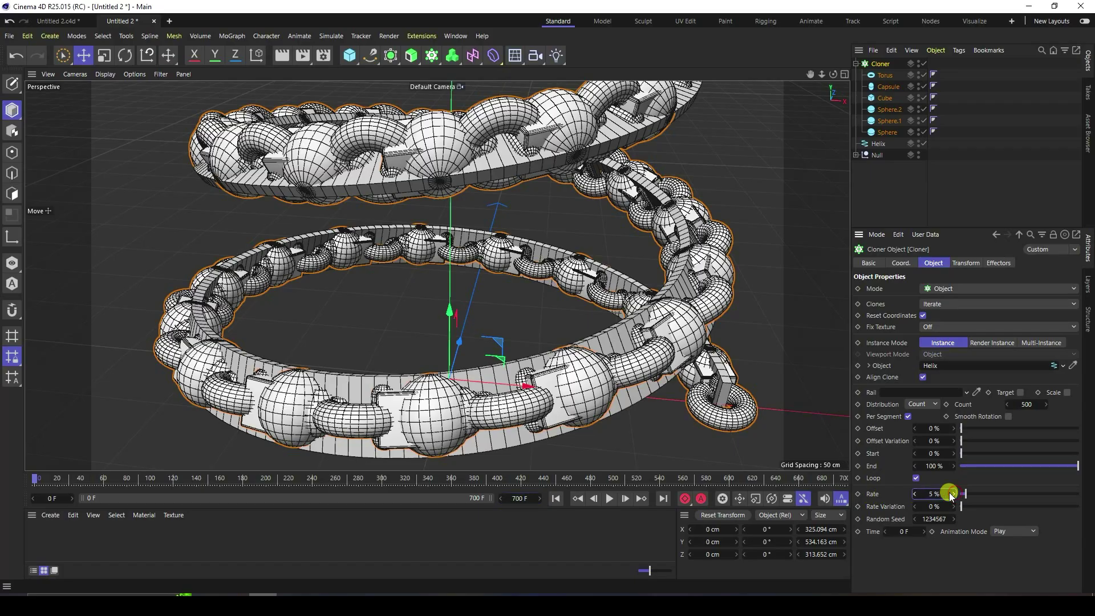
{"action": "left_click", "coordinate": [612, 499]}
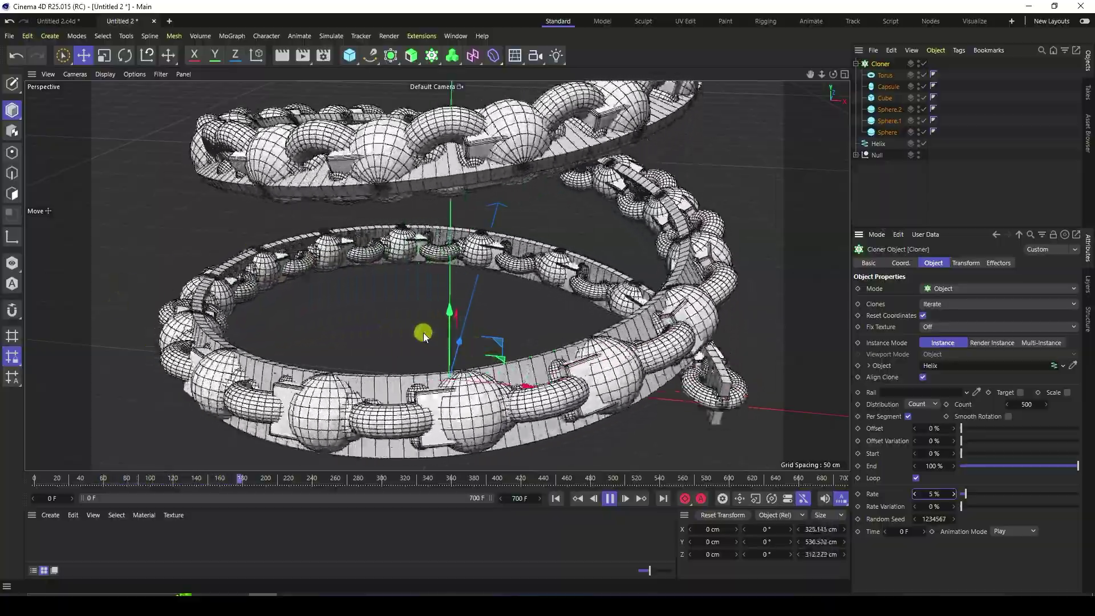
{"action": "scroll", "coordinate": [439, 393], "scroll_direction": "down", "scroll_amount": 4}
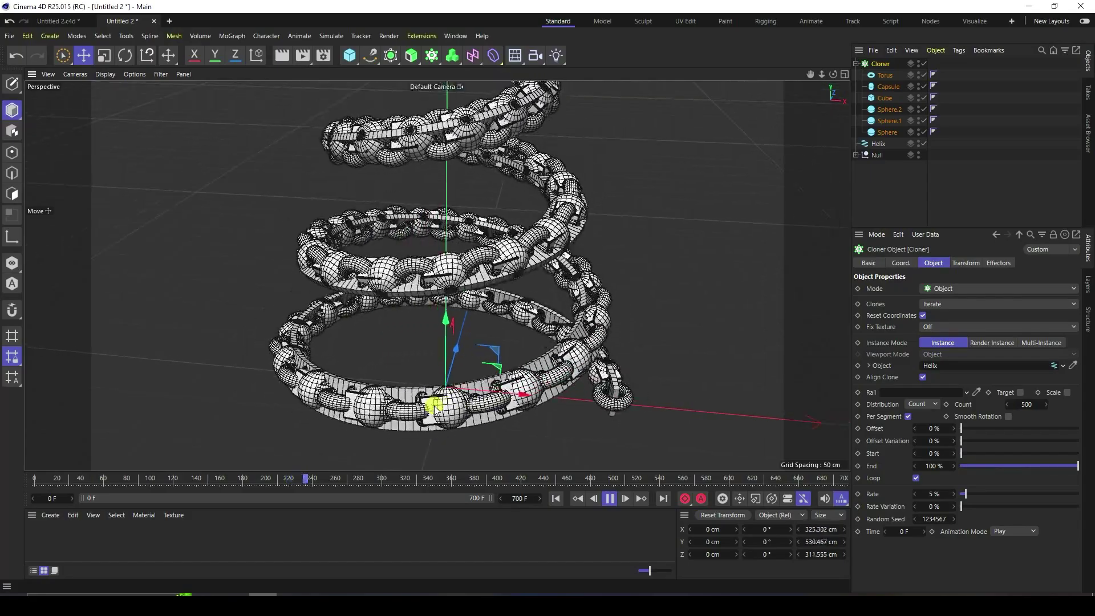
{"action": "left_click_drag", "start_coordinate": [434, 406], "coordinate": [427, 270], "text": "alt"}
{"action": "scroll", "coordinate": [426, 270], "scroll_direction": "up", "scroll_amount": 1}
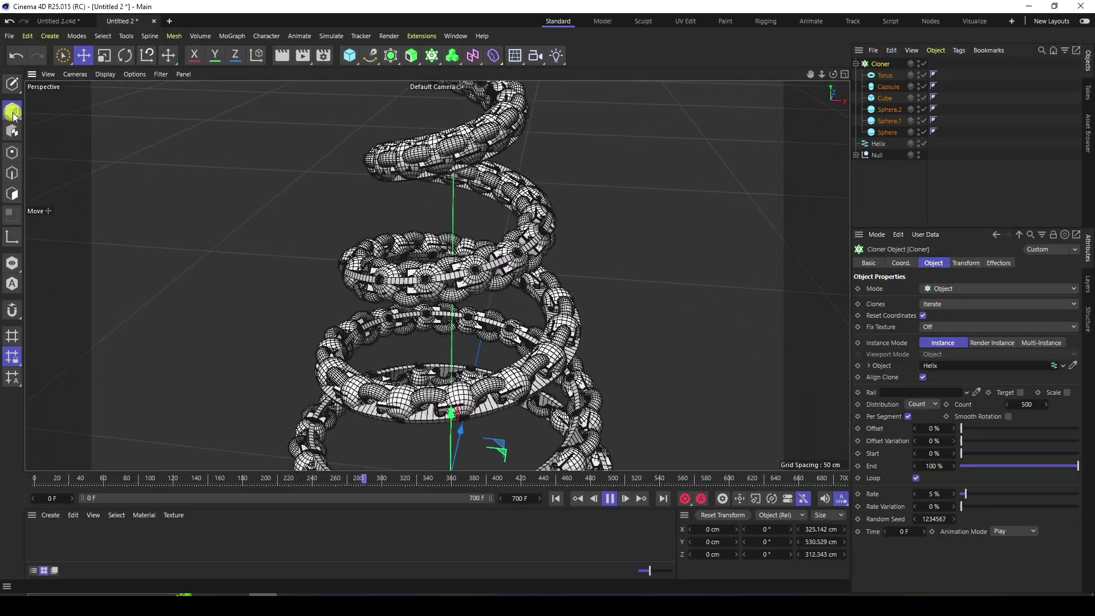
- Display the viewport objects with plain shading, without wireframe lines
{"action": "left_click", "coordinate": [105, 74]}
{"action": "left_click", "coordinate": [117, 94]}
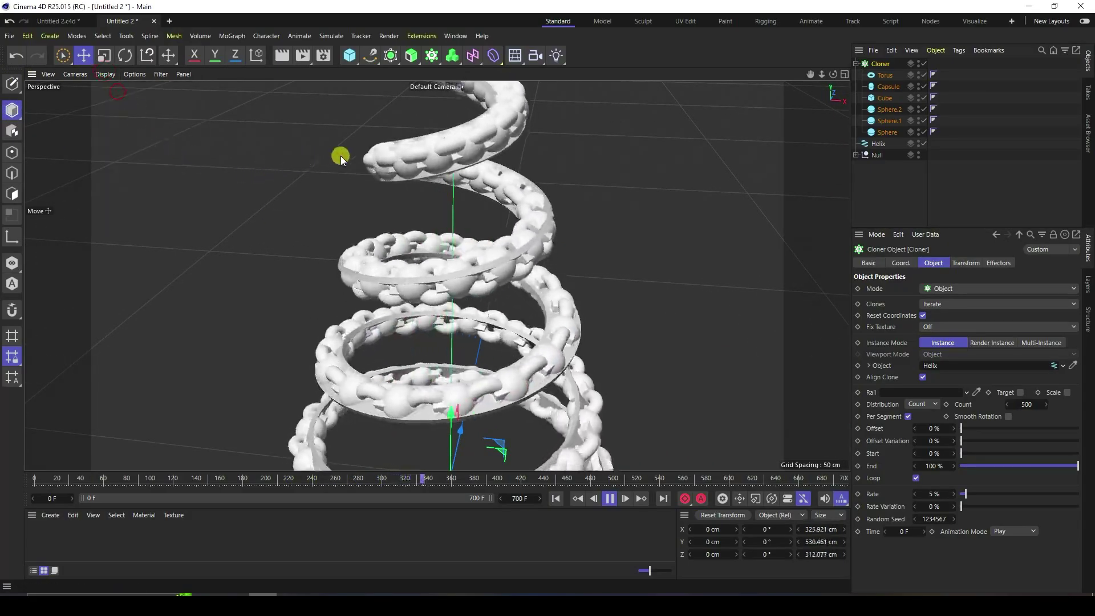
{"action": "left_click_drag", "start_coordinate": [357, 149], "coordinate": [392, 416], "text": "alt"}
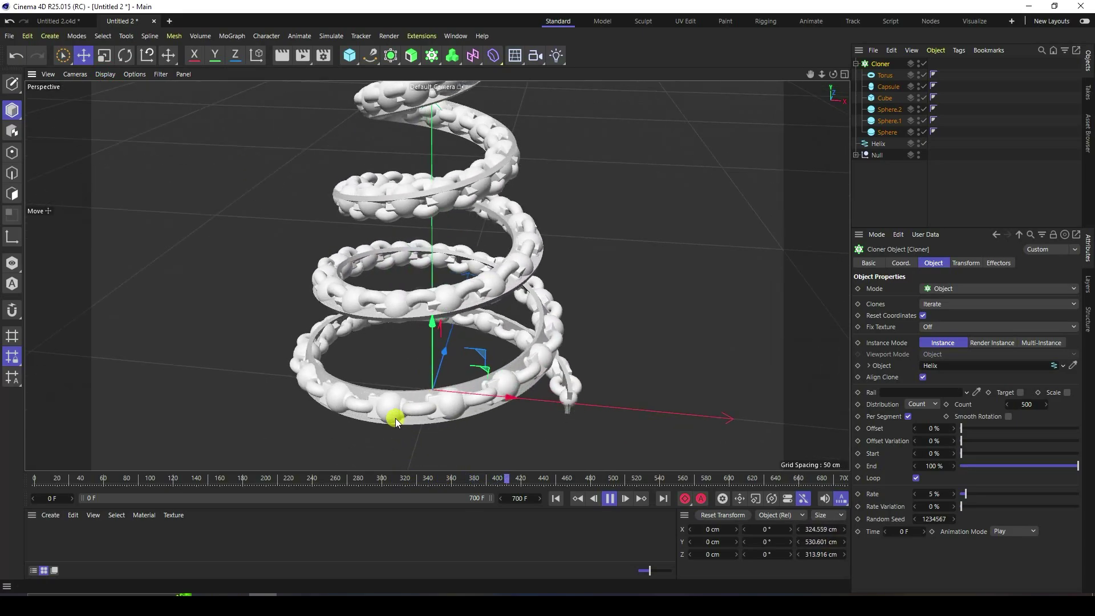
{"action": "scroll", "coordinate": [391, 418], "scroll_direction": "up", "scroll_amount": 3}
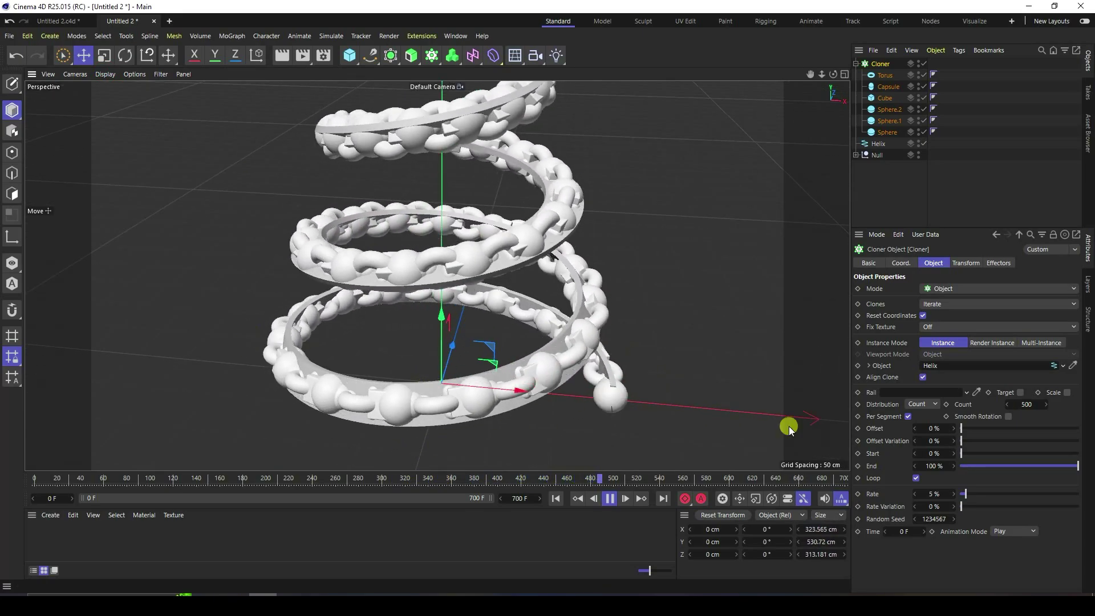
- Set the Cloner's rate to 10 % while the animation plays
{"action": "double_click", "coordinate": [934, 493]}
{"action": "type", "text": "10"}
{"action": "key", "text": "Return"}
{"action": "right_click_drag", "start_coordinate": [402, 343], "coordinate": [432, 269], "text": "alt"}
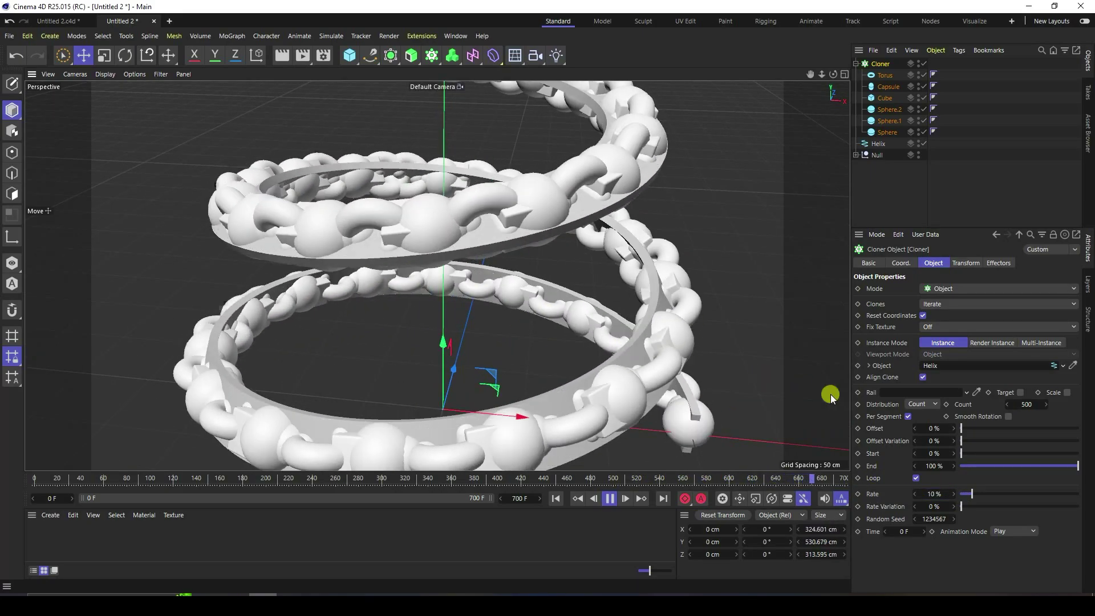
- Set the Cloner's rate to 7 %, replay the animation from the start and rewind it
{"action": "left_click_drag", "start_coordinate": [940, 494], "coordinate": [307, 314]}
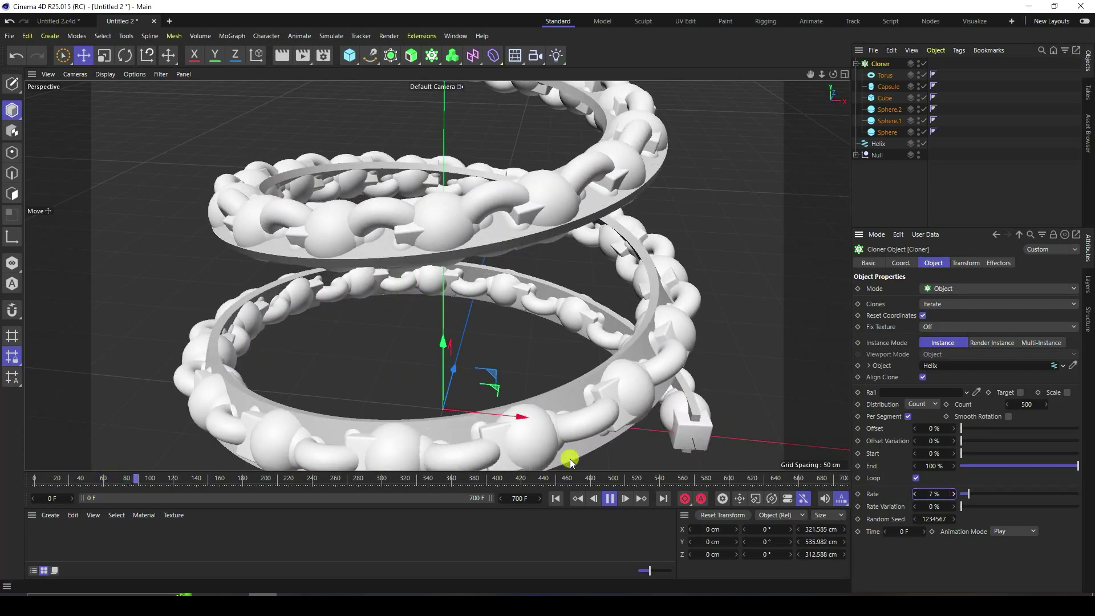
{"action": "left_click", "coordinate": [610, 498]}
{"action": "left_click", "coordinate": [557, 498]}
{"action": "left_click", "coordinate": [611, 498]}
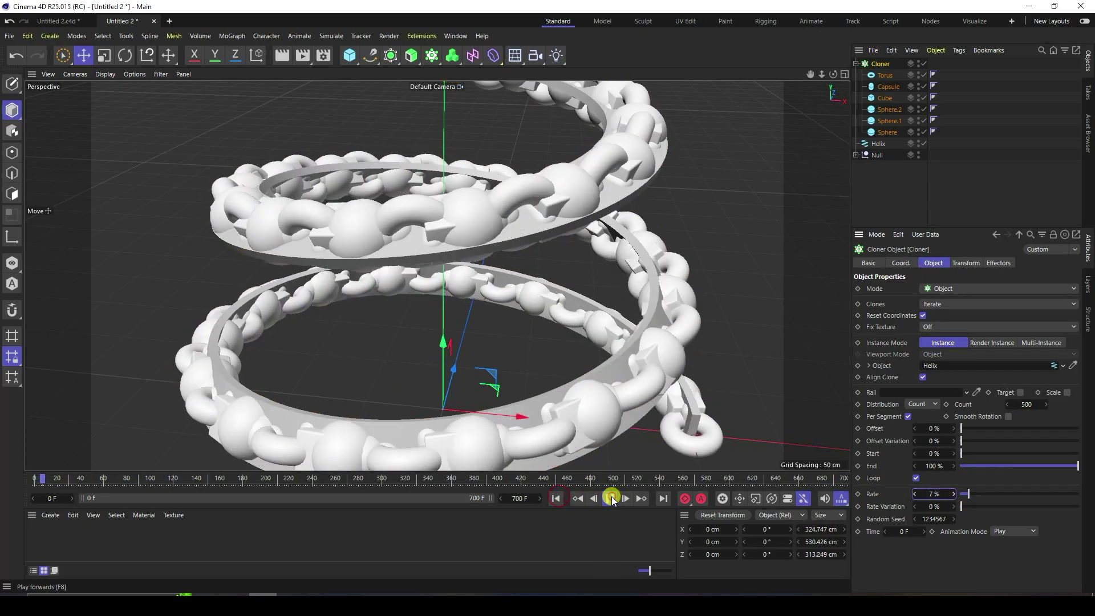
{"action": "left_click", "coordinate": [609, 498]}
{"action": "left_click", "coordinate": [556, 498]}
- Add a Collider Body tag to the Sweep inside the Null
{"action": "scroll", "coordinate": [542, 386], "scroll_direction": "down", "scroll_amount": 3}
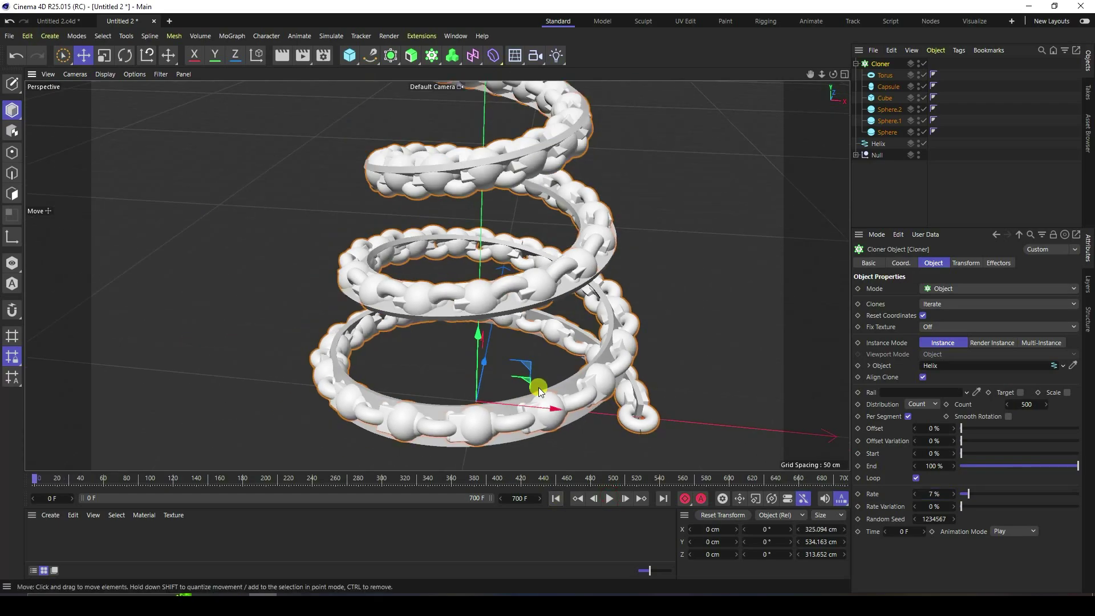
{"action": "scroll", "coordinate": [503, 371], "scroll_direction": "down", "scroll_amount": 2}
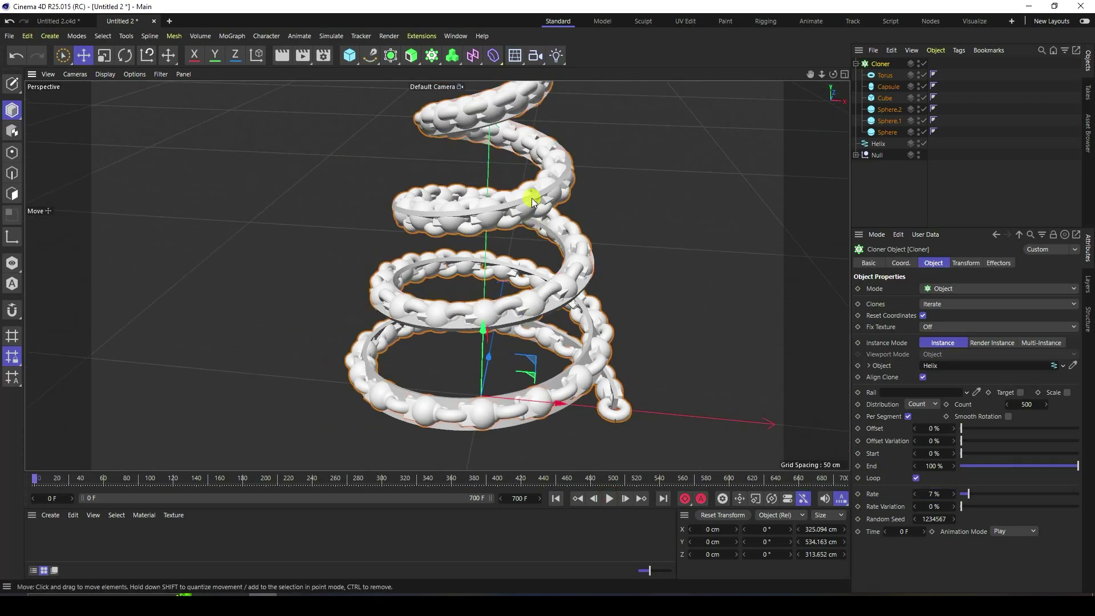
{"action": "scroll", "coordinate": [532, 199], "scroll_direction": "up", "scroll_amount": 3}
{"action": "left_click", "coordinate": [854, 201]}
{"action": "left_click", "coordinate": [855, 155]}
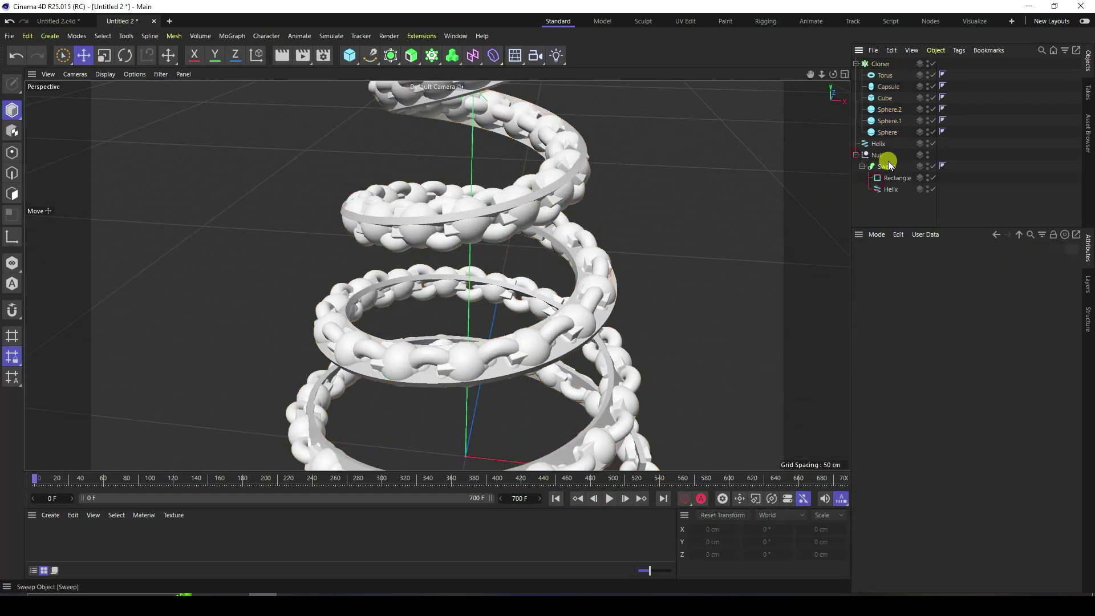
{"action": "left_click", "coordinate": [888, 167]}
{"action": "right_click", "coordinate": [893, 169]}
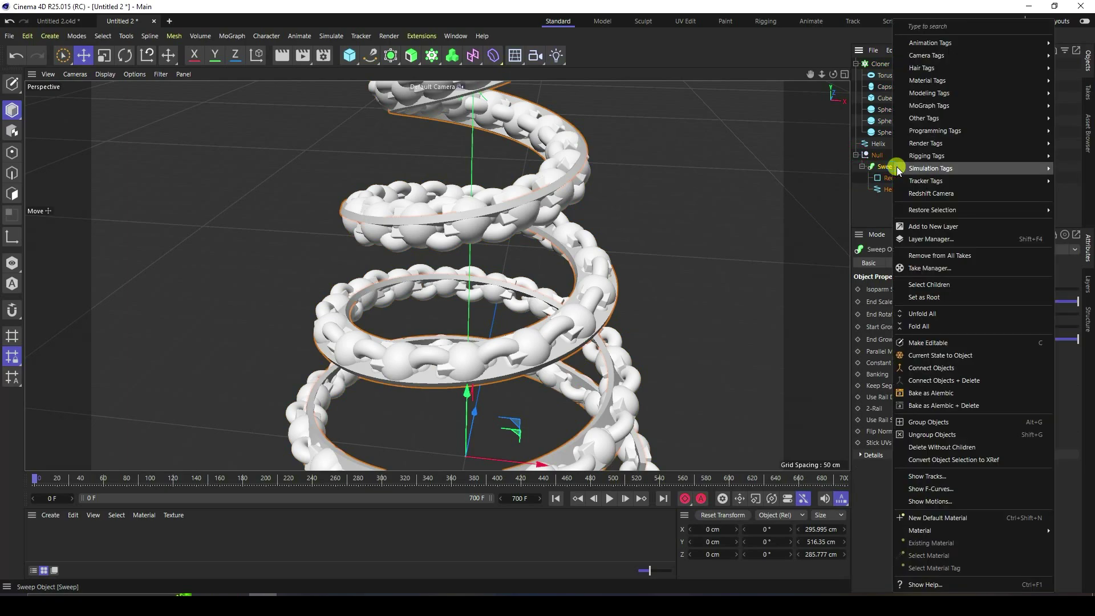
{"action": "mouse_move", "coordinate": [899, 168]}
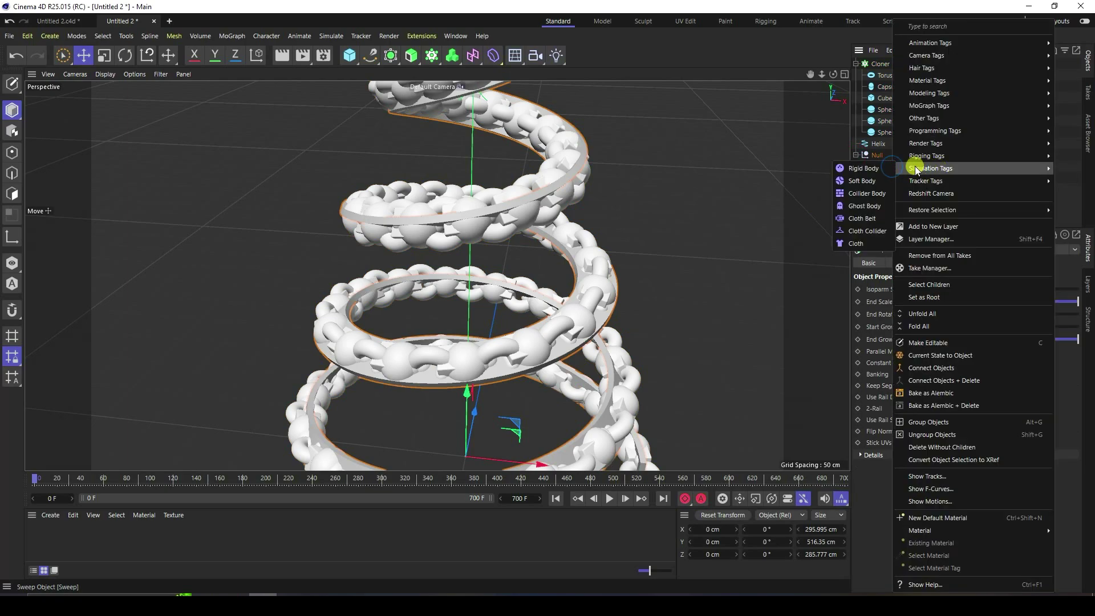
{"action": "left_click", "coordinate": [847, 195]}
{"action": "left_click", "coordinate": [855, 155]}
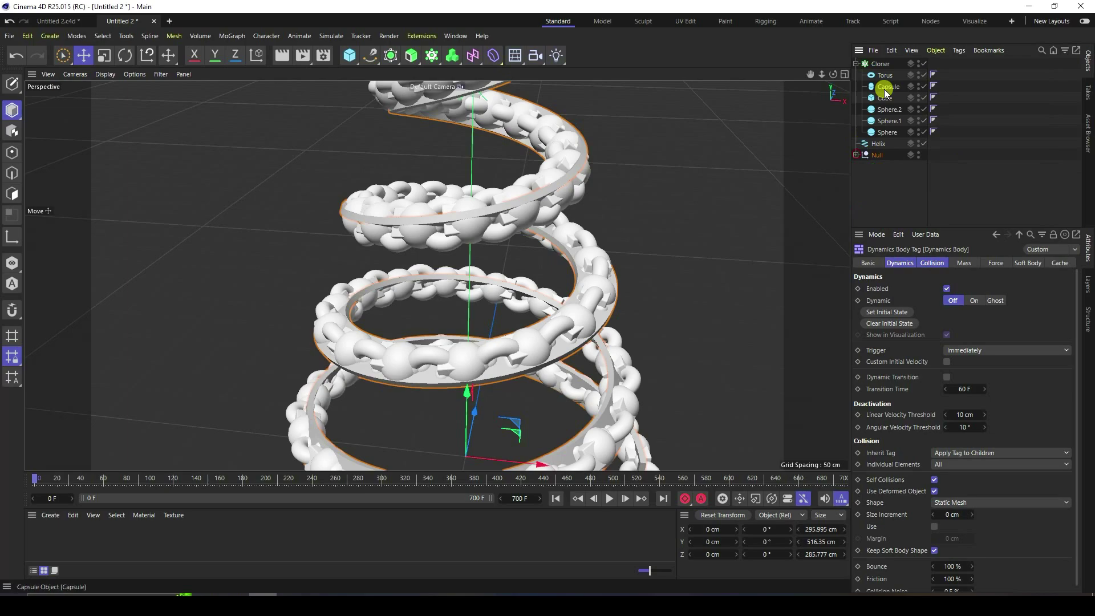
- Add a Rigid Body tag to the Cloner
{"action": "left_click", "coordinate": [880, 63]}
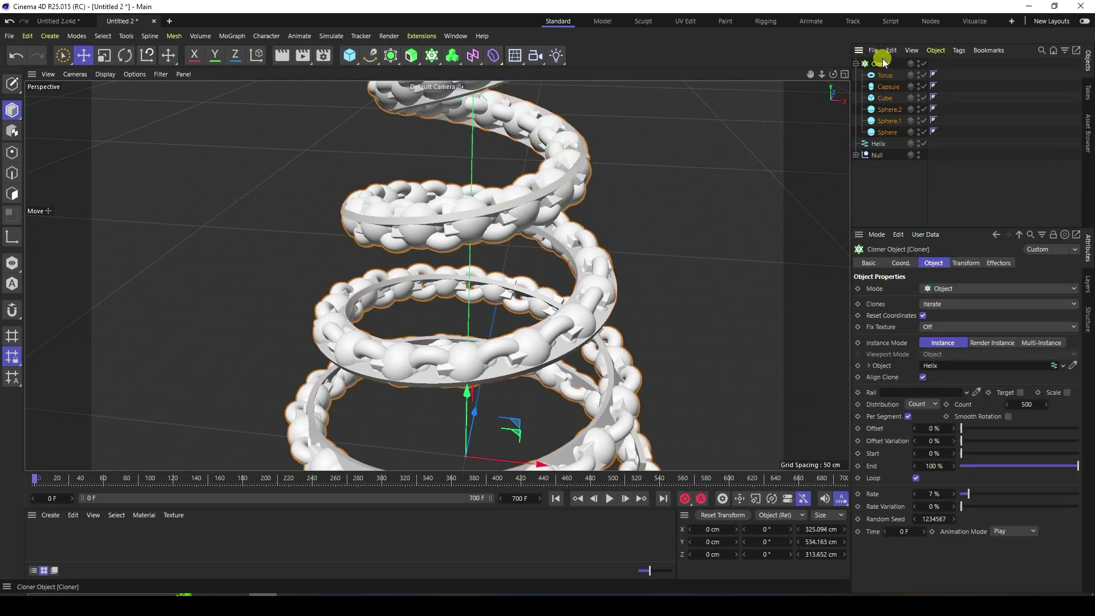
{"action": "right_click", "coordinate": [882, 61]}
{"action": "mouse_move", "coordinate": [919, 167]}
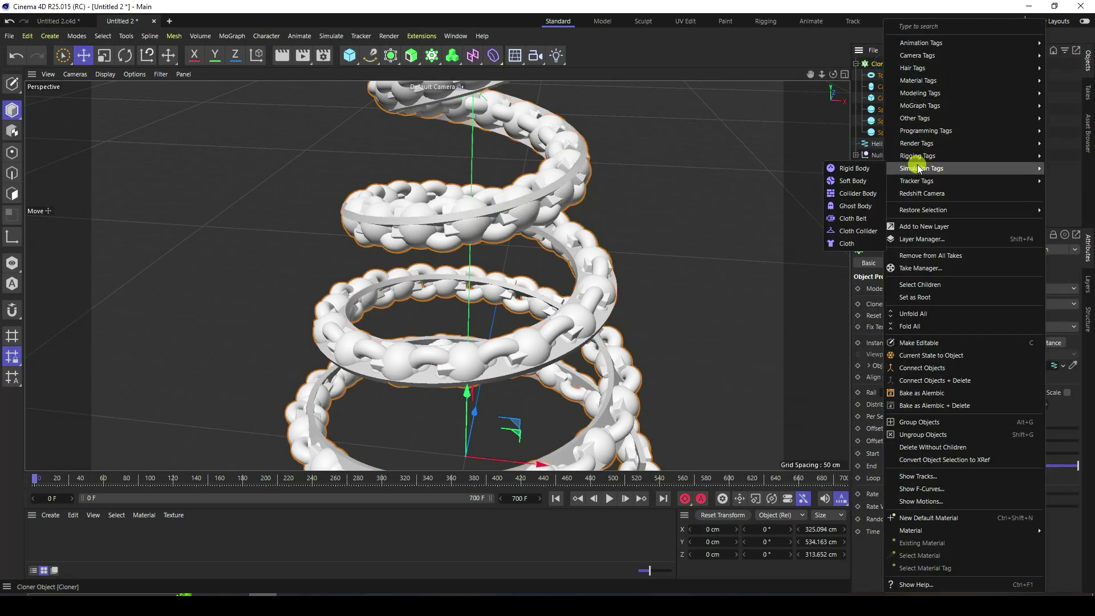
{"action": "left_click", "coordinate": [853, 169]}
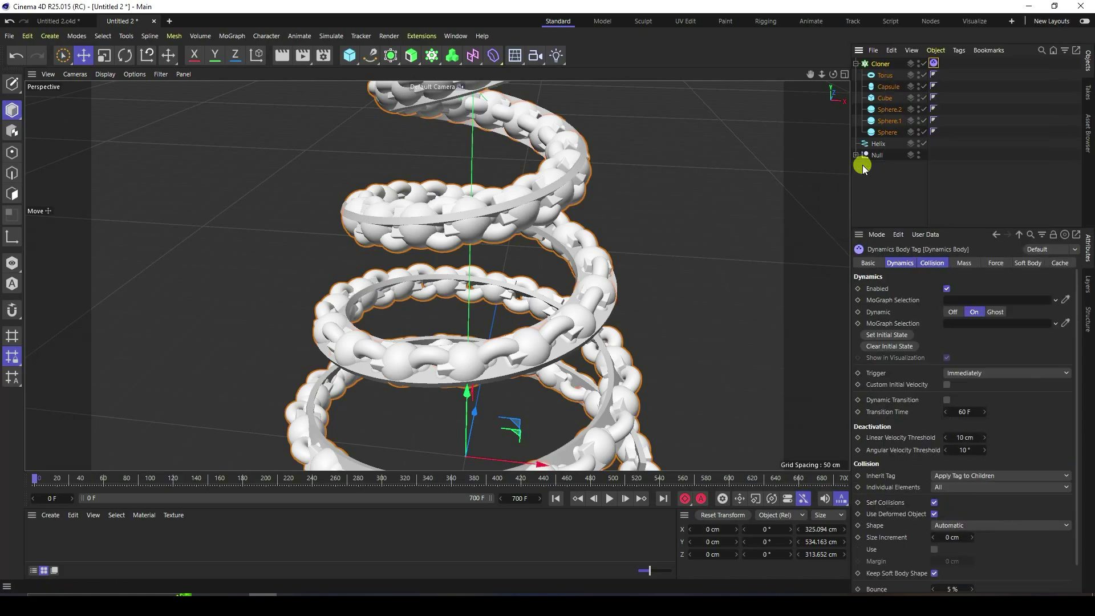
- Play the rigid body simulation from the first frame to check the clones' motion, and rewind it
{"action": "left_click", "coordinate": [558, 499]}
{"action": "left_click", "coordinate": [609, 499]}
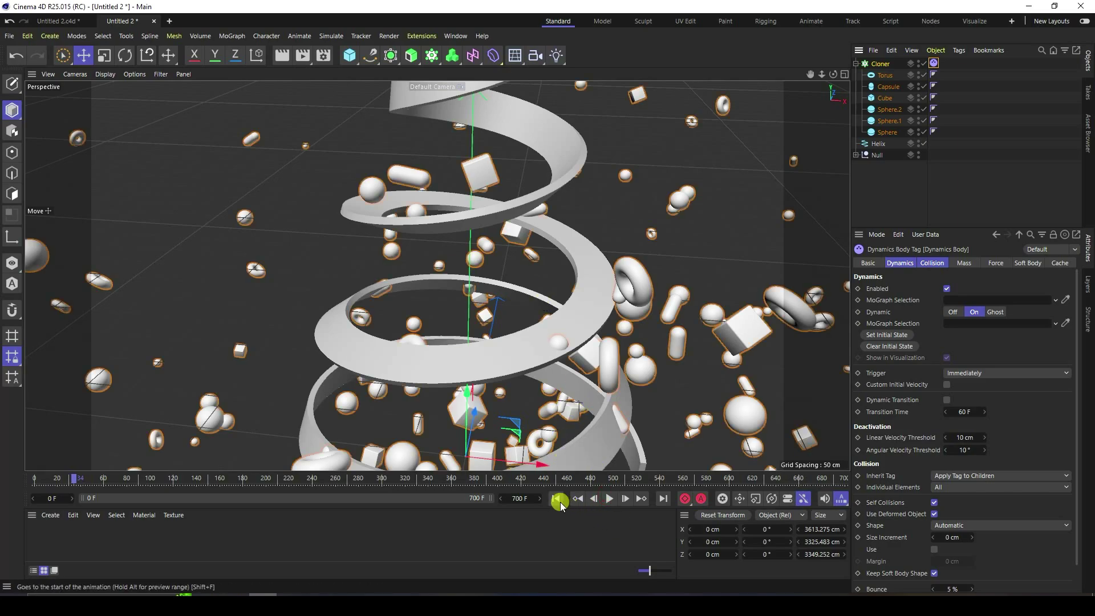
{"action": "left_click", "coordinate": [559, 498]}
{"action": "left_click", "coordinate": [596, 500]}
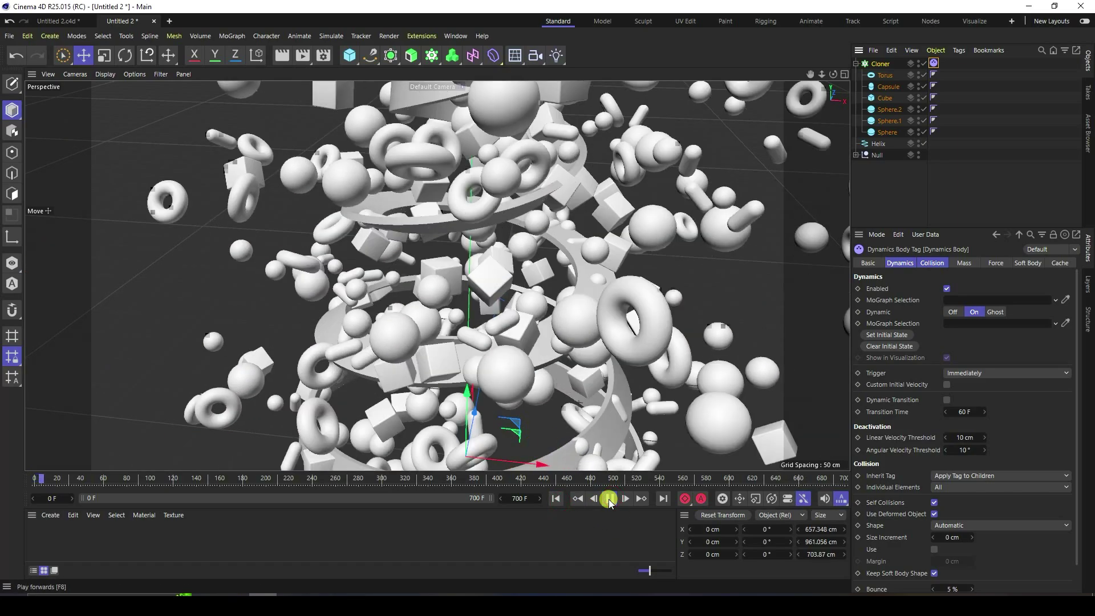
{"action": "left_click", "coordinate": [557, 500]}
- Set the Cloner's dynamics forces to Follow Position 2 and Follow Rotation 4, and test the simulation
{"action": "left_click", "coordinate": [991, 264]}
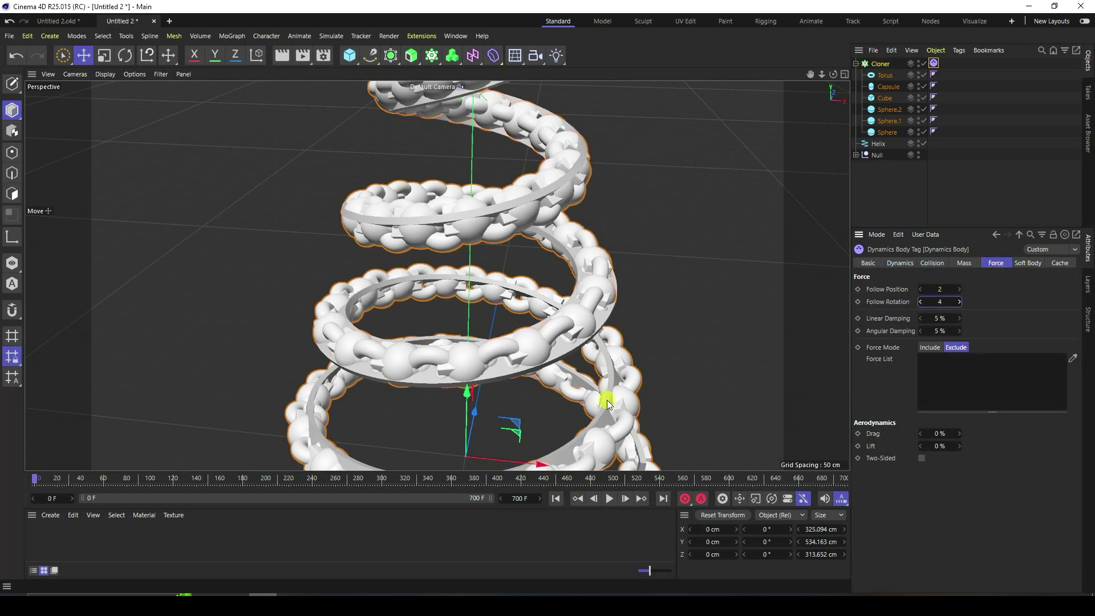
{"action": "left_click", "coordinate": [610, 498]}
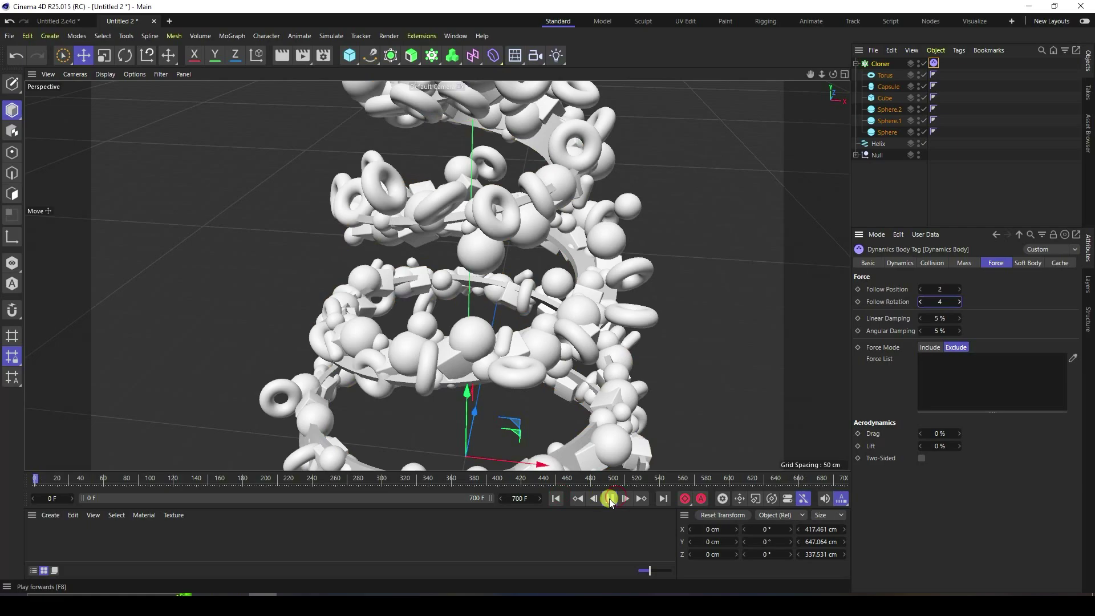
{"action": "scroll", "coordinate": [425, 174], "scroll_direction": "down", "scroll_amount": 10}
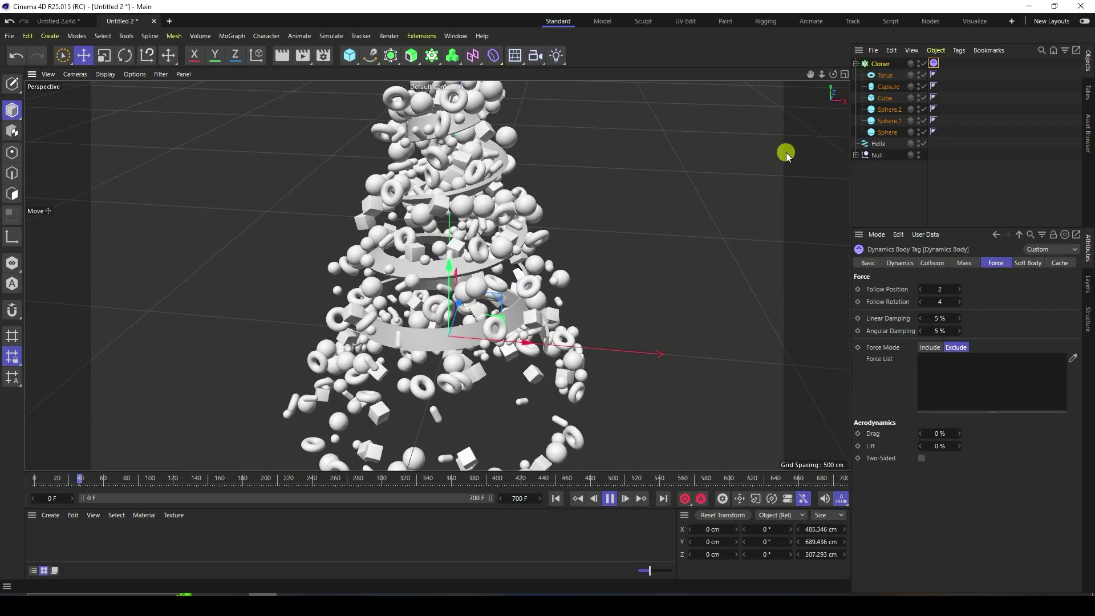
{"action": "left_click_drag", "start_coordinate": [839, 74], "coordinate": [806, 100]}
{"action": "left_click", "coordinate": [610, 498]}
{"action": "left_click", "coordinate": [556, 498]}
- Set the gravity in the project's dynamics settings to 0 cm
{"action": "left_click", "coordinate": [877, 236]}
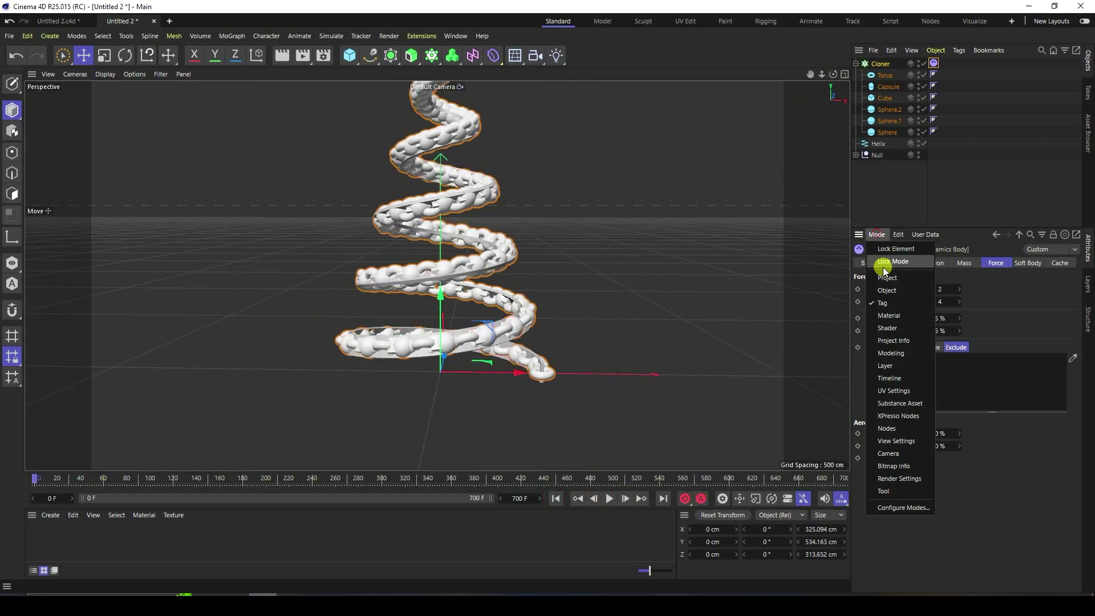
{"action": "left_click", "coordinate": [888, 279]}
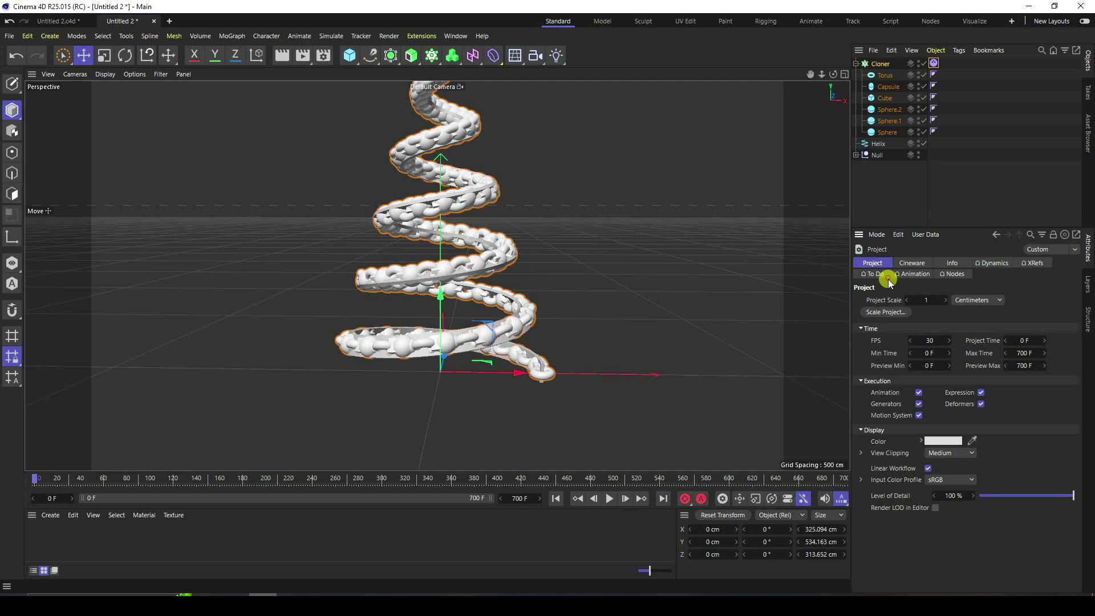
{"action": "left_click", "coordinate": [993, 263]}
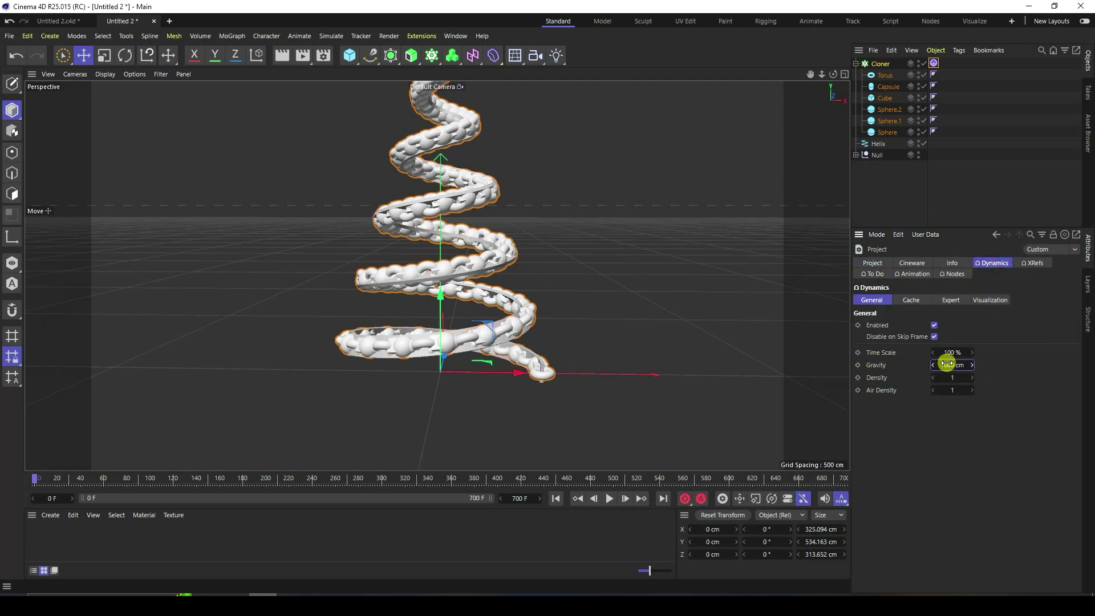
{"action": "type", "text": "0"}
{"action": "key", "text": "Return"}
- Play the zero-gravity simulation, examine how the clones move around the spiral ribbon, and stop playback
{"action": "left_click", "coordinate": [609, 498]}
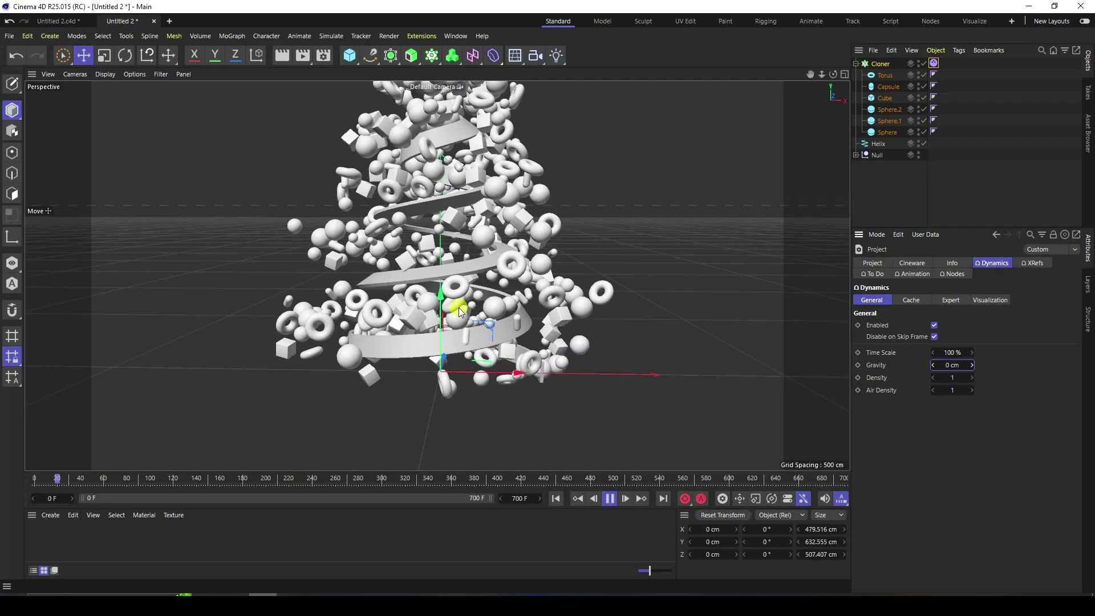
{"action": "scroll", "coordinate": [511, 322], "scroll_direction": "down", "scroll_amount": 5}
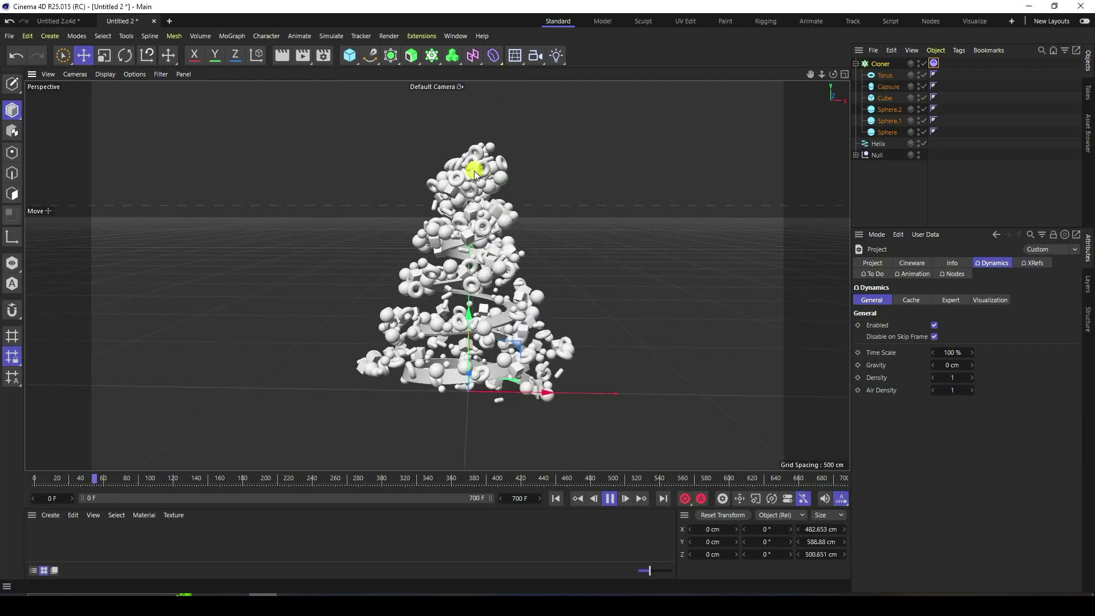
{"action": "scroll", "coordinate": [496, 239], "scroll_direction": "up", "scroll_amount": 5}
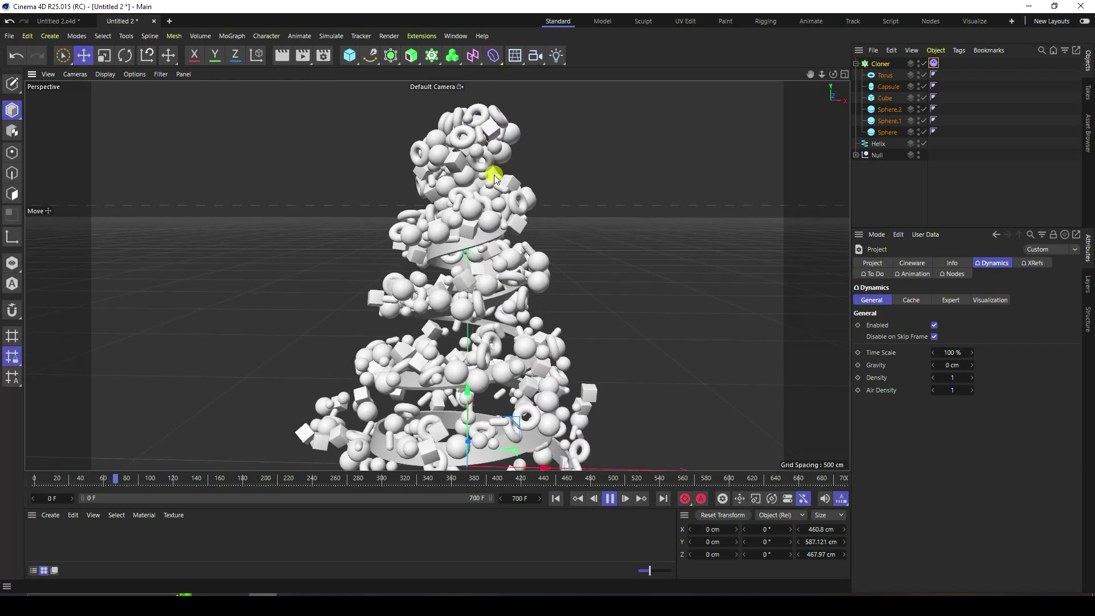
{"action": "scroll", "coordinate": [497, 194], "scroll_direction": "down", "scroll_amount": 2}
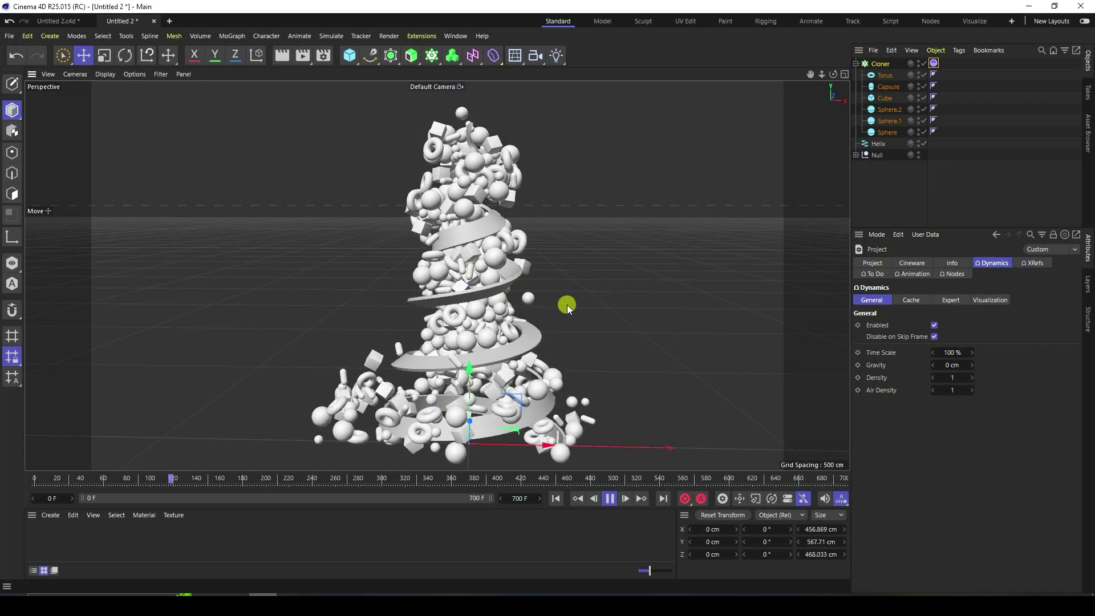
{"action": "scroll", "coordinate": [499, 357], "scroll_direction": "up", "scroll_amount": 4}
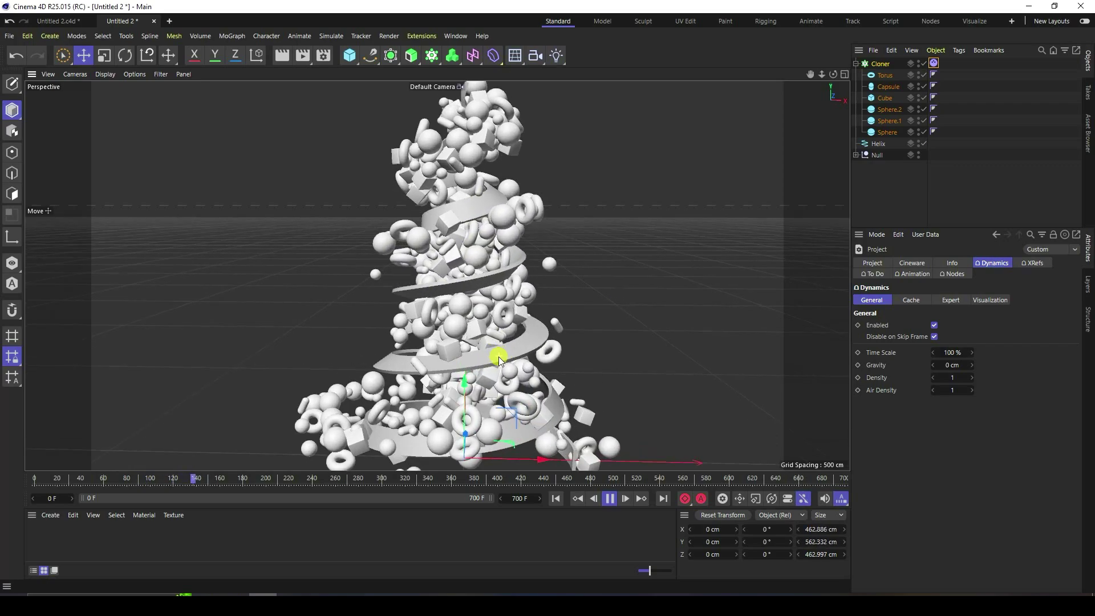
{"action": "left_click", "coordinate": [610, 498]}
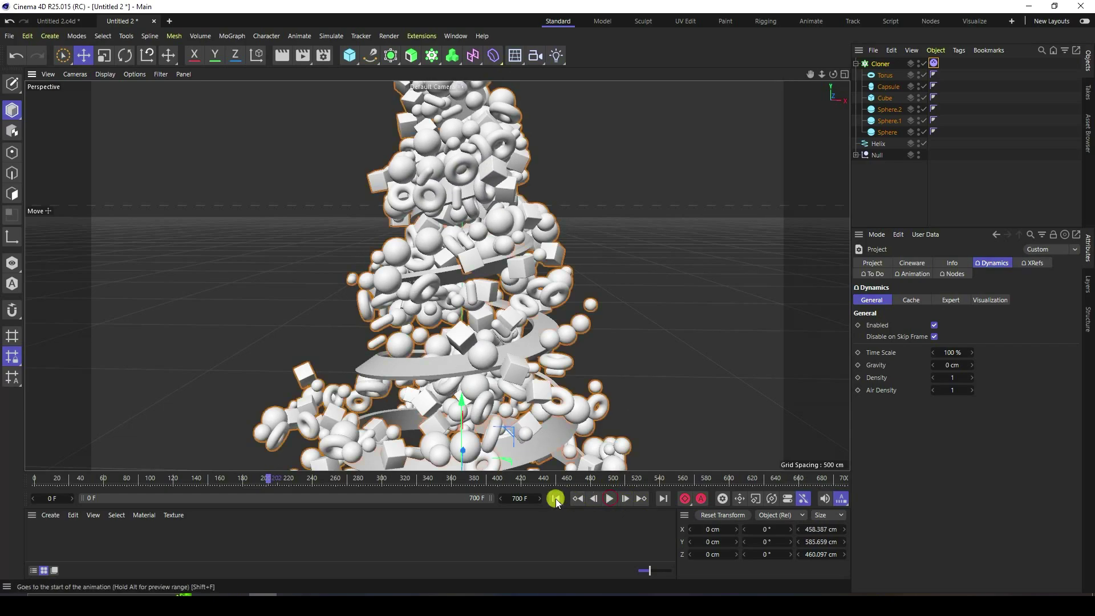
- Rewind the animation to the first frame and add a Plain effector to the Cloner
{"action": "left_click", "coordinate": [556, 498]}
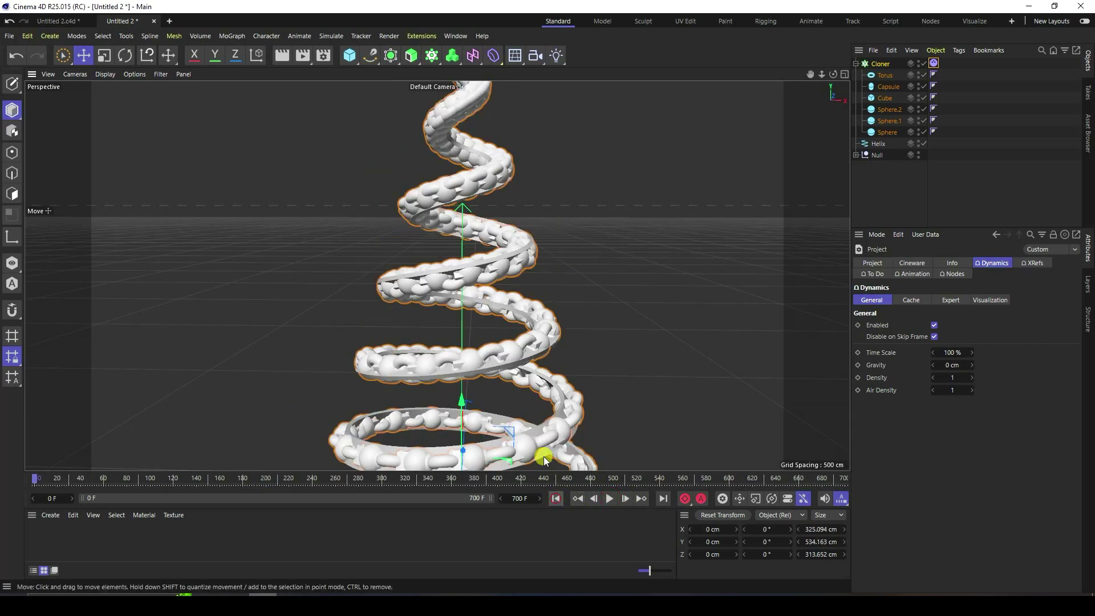
{"action": "left_click", "coordinate": [880, 63]}
{"action": "left_click", "coordinate": [876, 163]}
{"action": "left_click", "coordinate": [879, 64]}
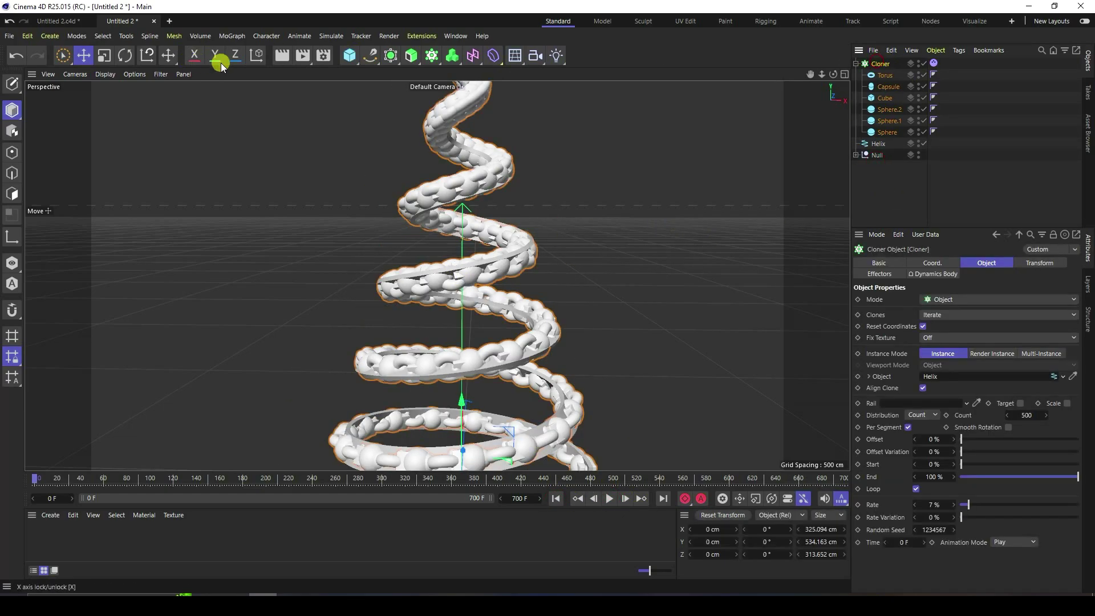
{"action": "left_click", "coordinate": [232, 37]}
{"action": "mouse_move", "coordinate": [268, 54]}
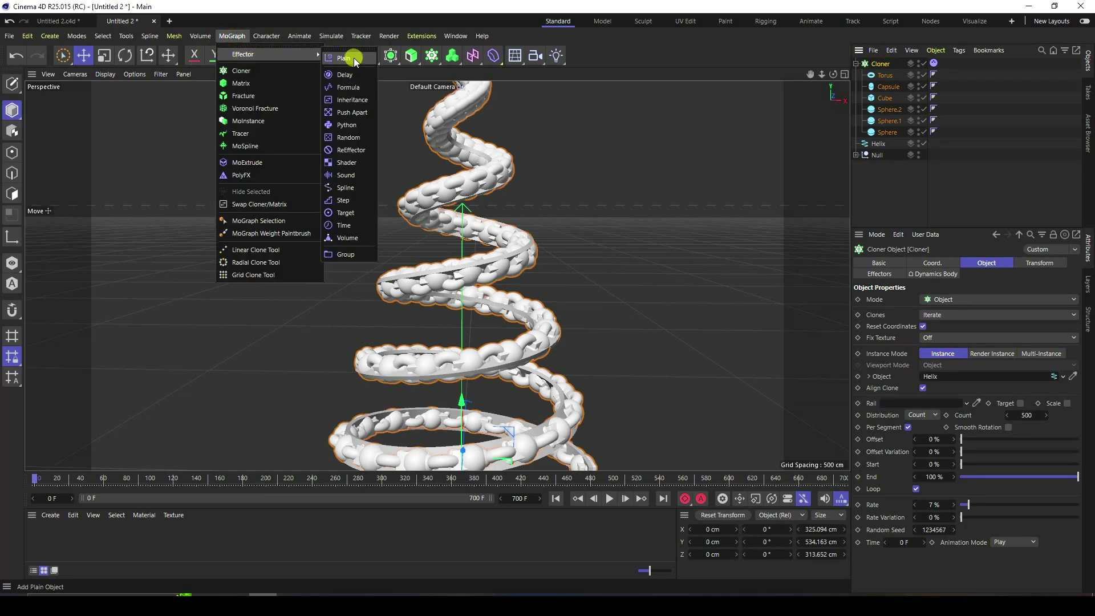
{"action": "left_click", "coordinate": [353, 57]}
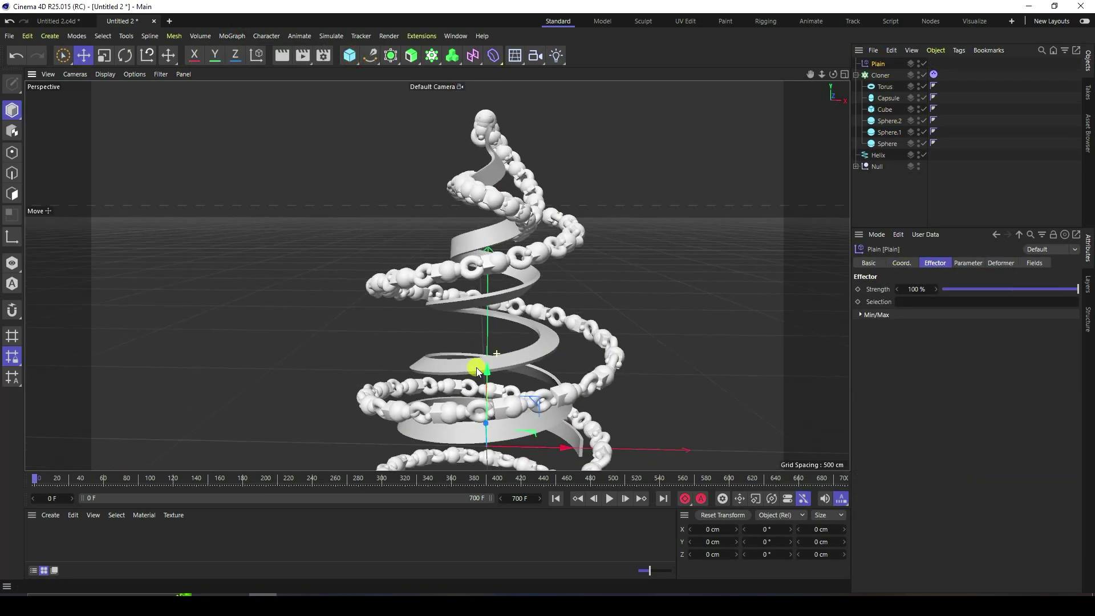
{"action": "left_click_drag", "start_coordinate": [476, 368], "coordinate": [464, 361], "text": "alt"}
- Add a Linear Field to the Plain effector's fields and set its direction to Y+
{"action": "left_click", "coordinate": [1034, 263]}
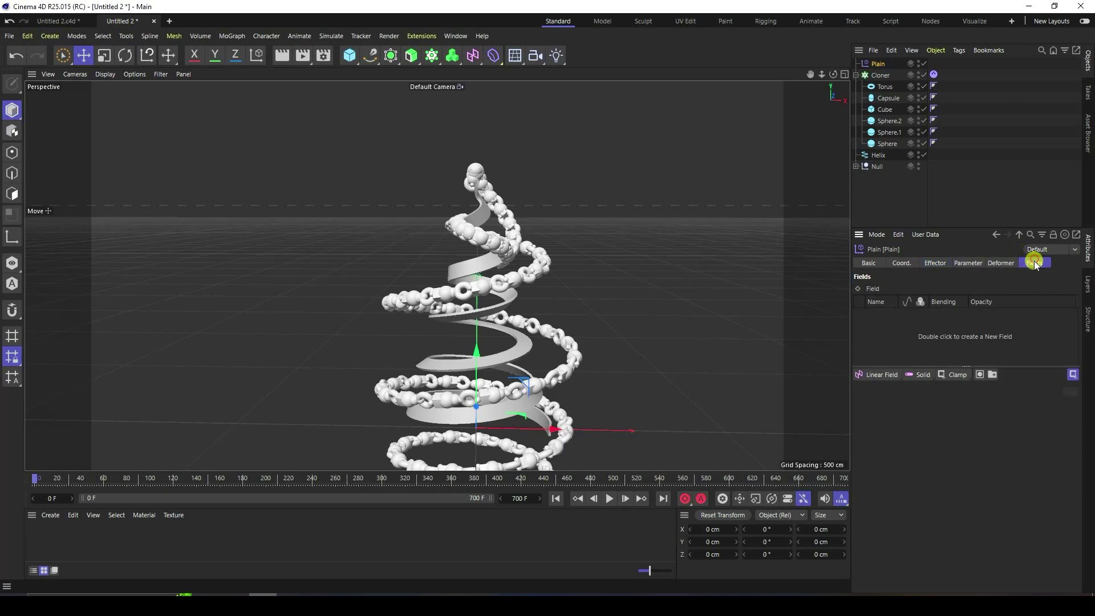
{"action": "left_click", "coordinate": [873, 374]}
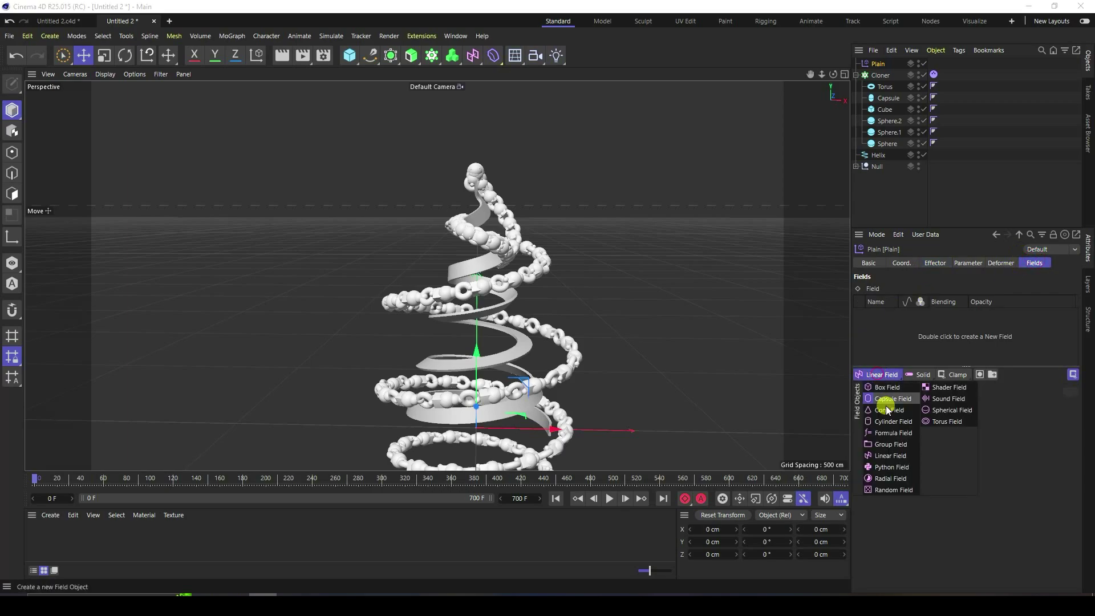
{"action": "left_click", "coordinate": [880, 455]}
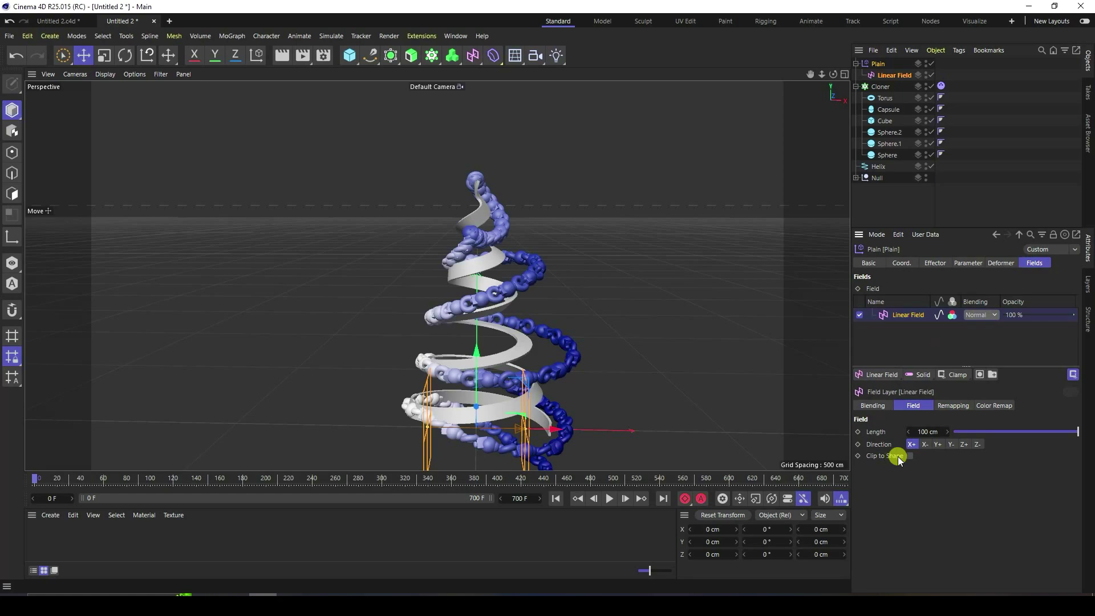
{"action": "left_click", "coordinate": [938, 445]}
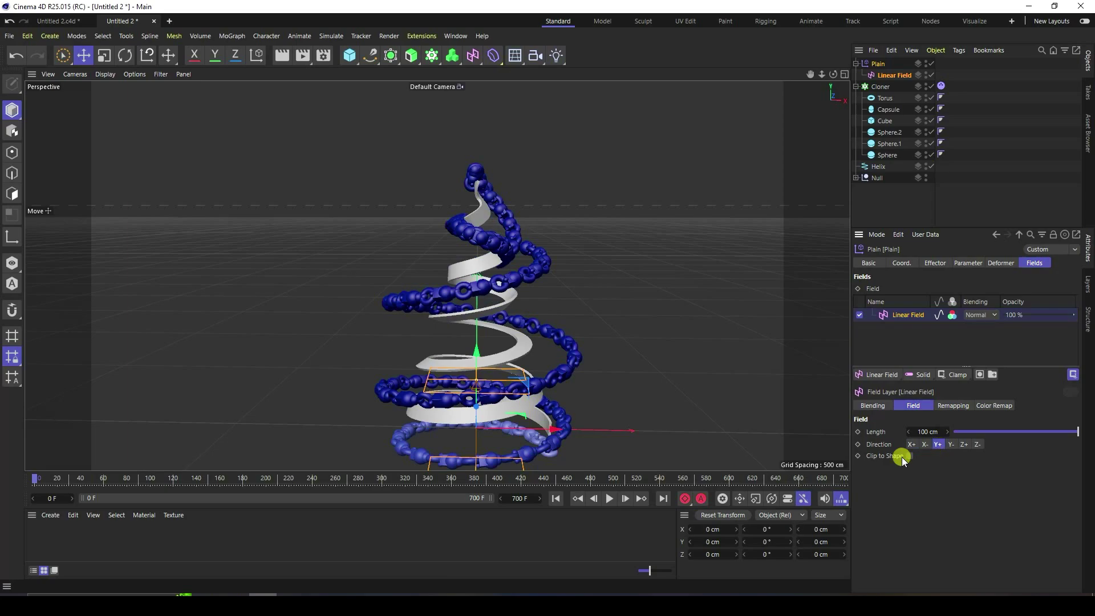
- Raise the Linear Field to the upper part of the spiral, adjust its length, and set its Y position to 400 cm
{"action": "left_click_drag", "start_coordinate": [474, 350], "coordinate": [497, 120]}
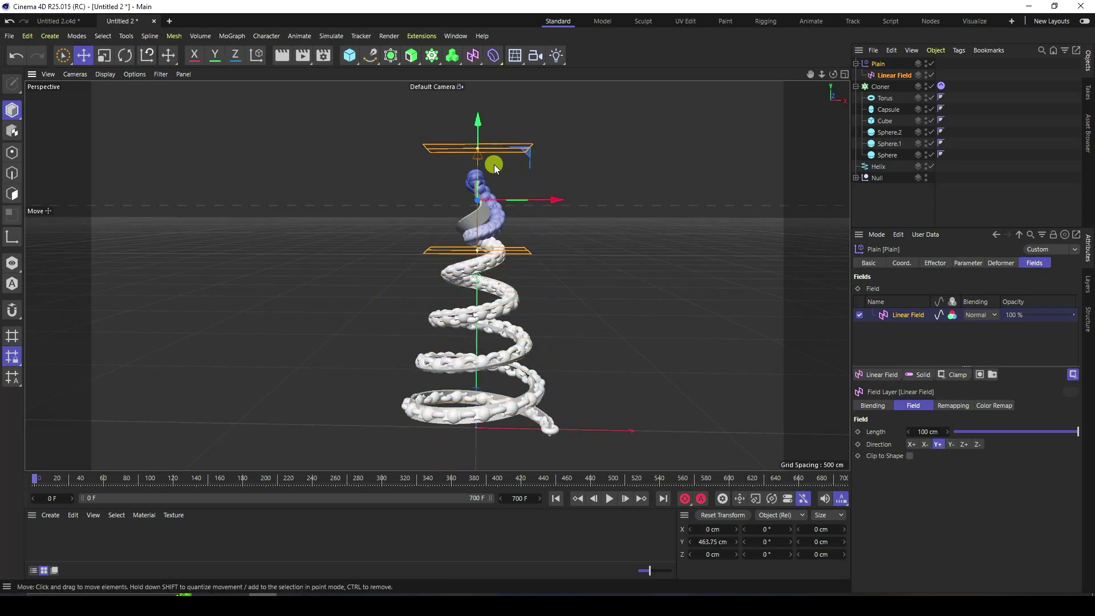
{"action": "left_click_drag", "start_coordinate": [927, 433], "coordinate": [909, 436]}
{"action": "left_click_drag", "start_coordinate": [529, 212], "coordinate": [475, 134], "text": "alt"}
{"action": "left_click", "coordinate": [1068, 308]}
{"action": "left_click", "coordinate": [900, 261]}
{"action": "mouse_move", "coordinate": [601, 289]}
{"action": "left_mouse_down", "text": "alt"}
{"action": "mouse_move", "coordinate": [505, 154]}
{"action": "mouse_move", "coordinate": [481, 144]}
{"action": "mouse_move", "coordinate": [491, 175]}
{"action": "left_mouse_up", "text": "alt"}
{"action": "left_click", "coordinate": [509, 118]}
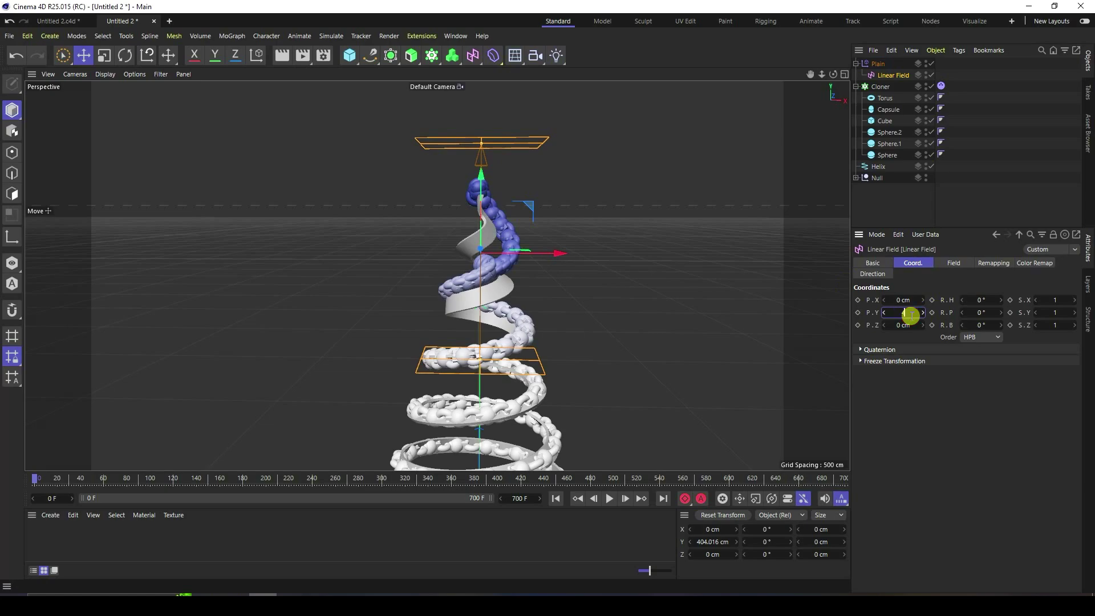
{"action": "key", "text": "Return"}
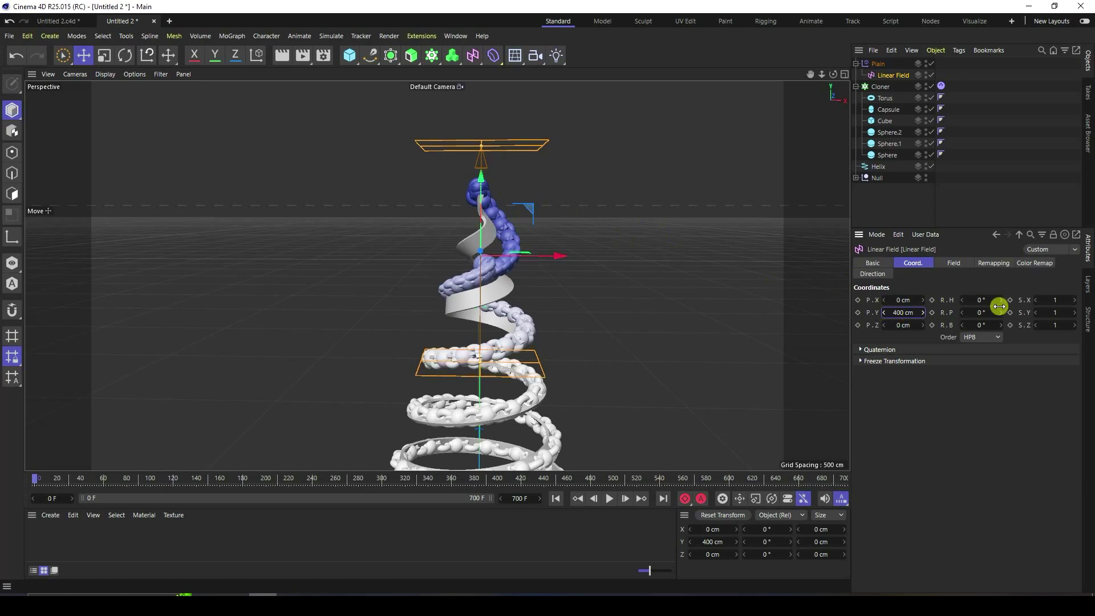
- Turn off the Plain effector's position influence and enable uniform scale with a value of -1
{"action": "left_click", "coordinate": [879, 64]}
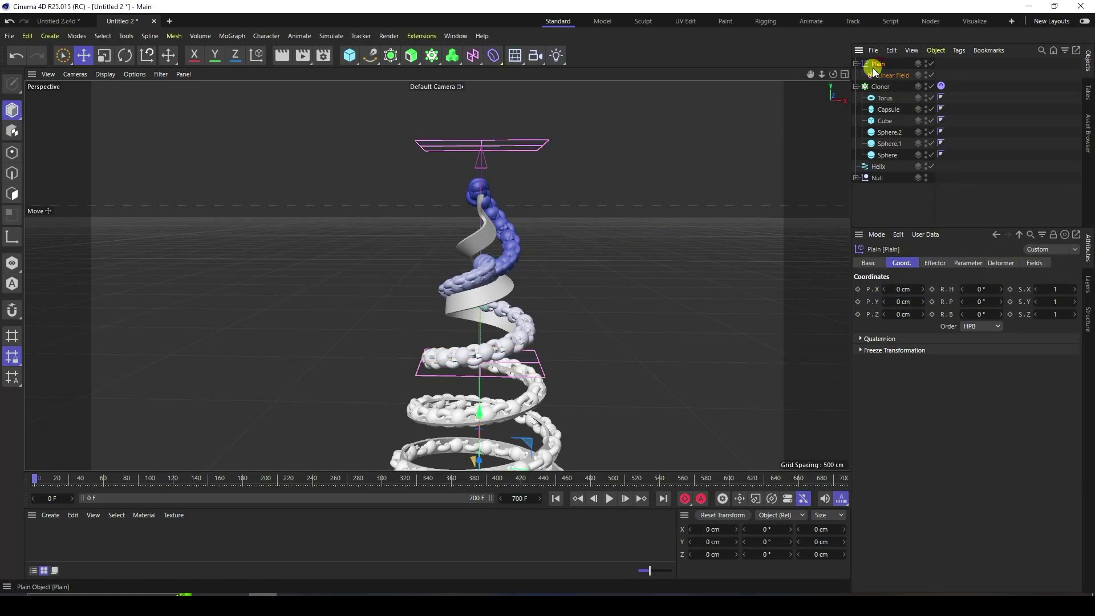
{"action": "left_click", "coordinate": [966, 262]}
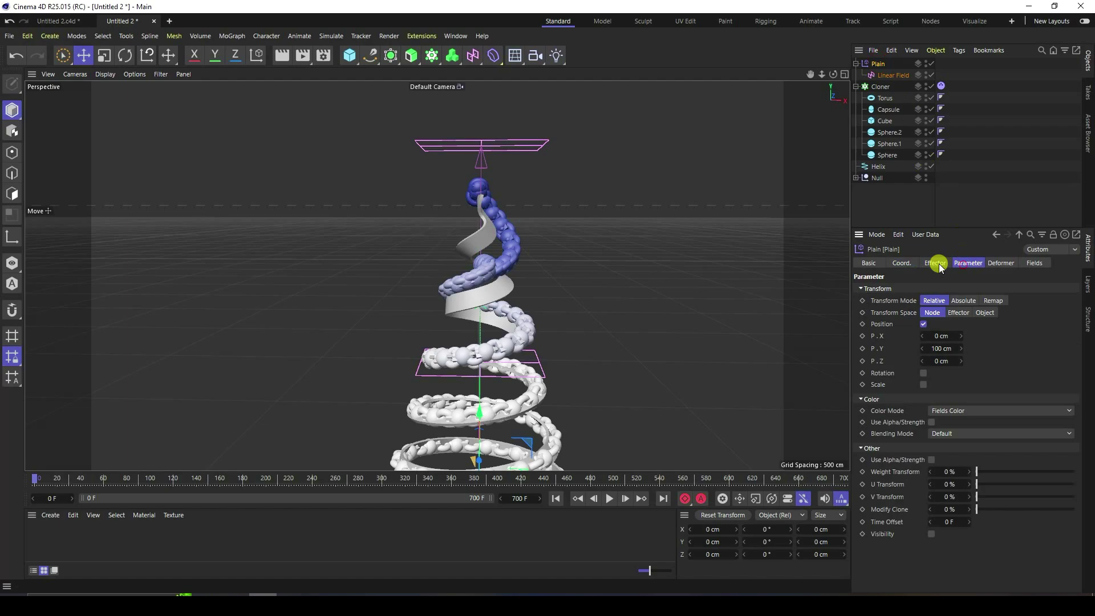
{"action": "left_click", "coordinate": [923, 324]}
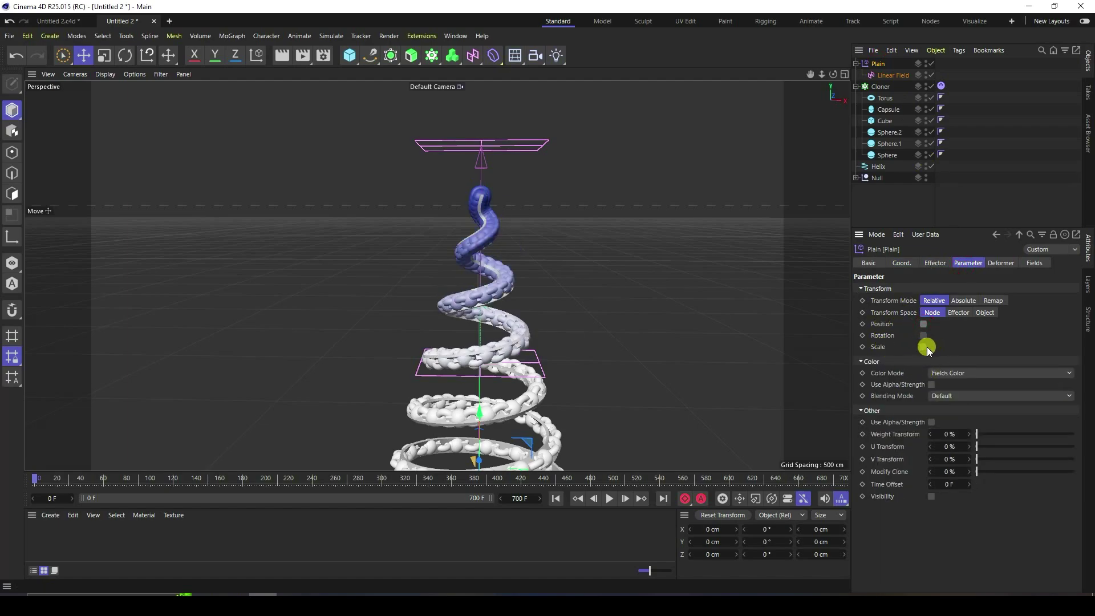
{"action": "left_click", "coordinate": [924, 348]}
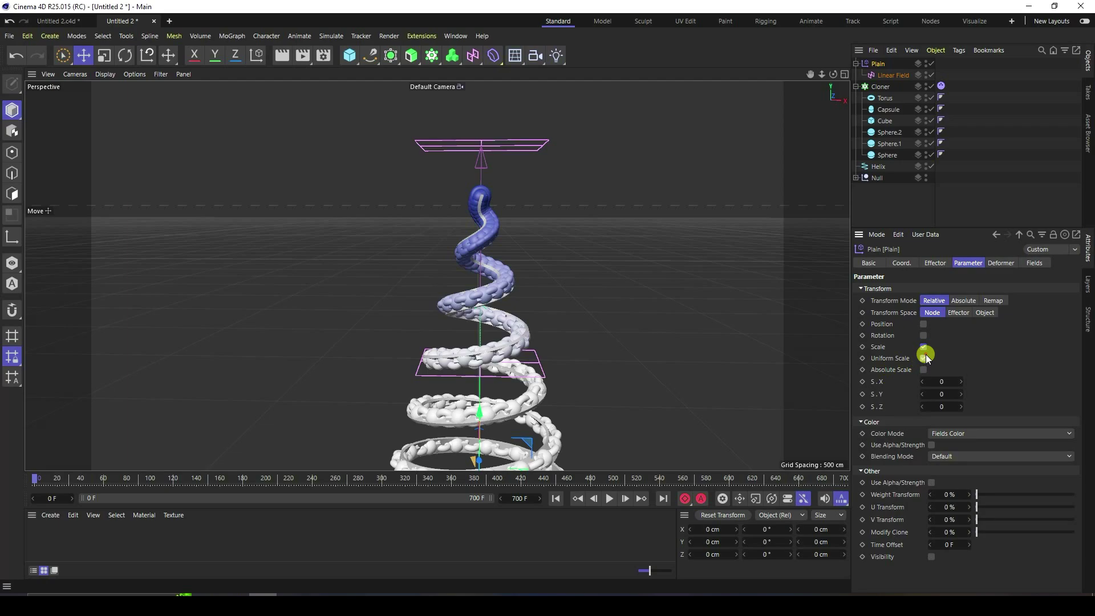
{"action": "left_click", "coordinate": [924, 358]}
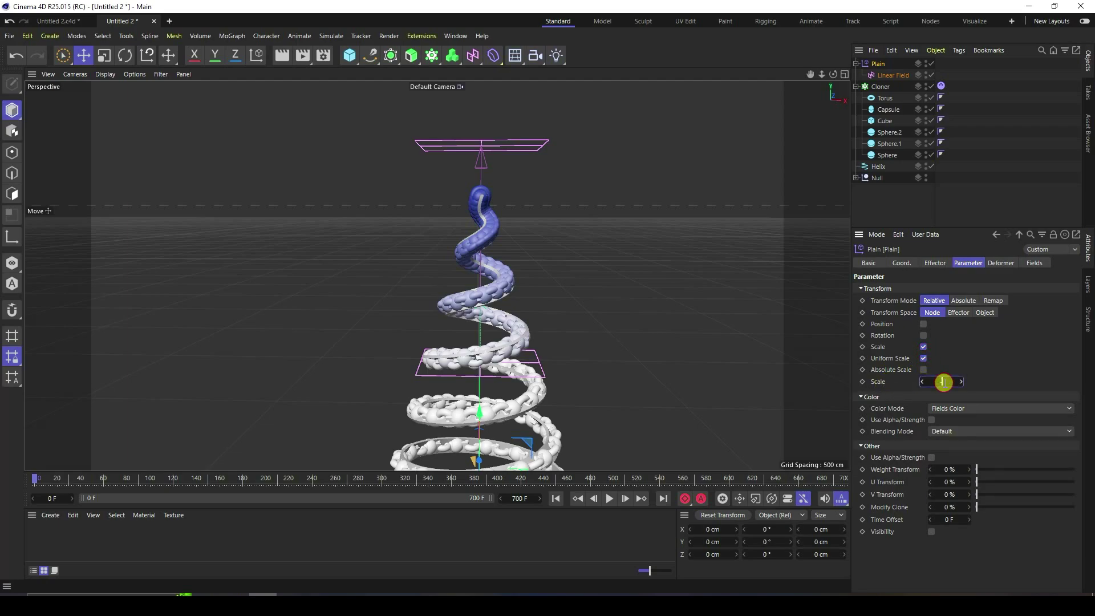
{"action": "type", "text": "1"}
{"action": "key", "text": "Return"}
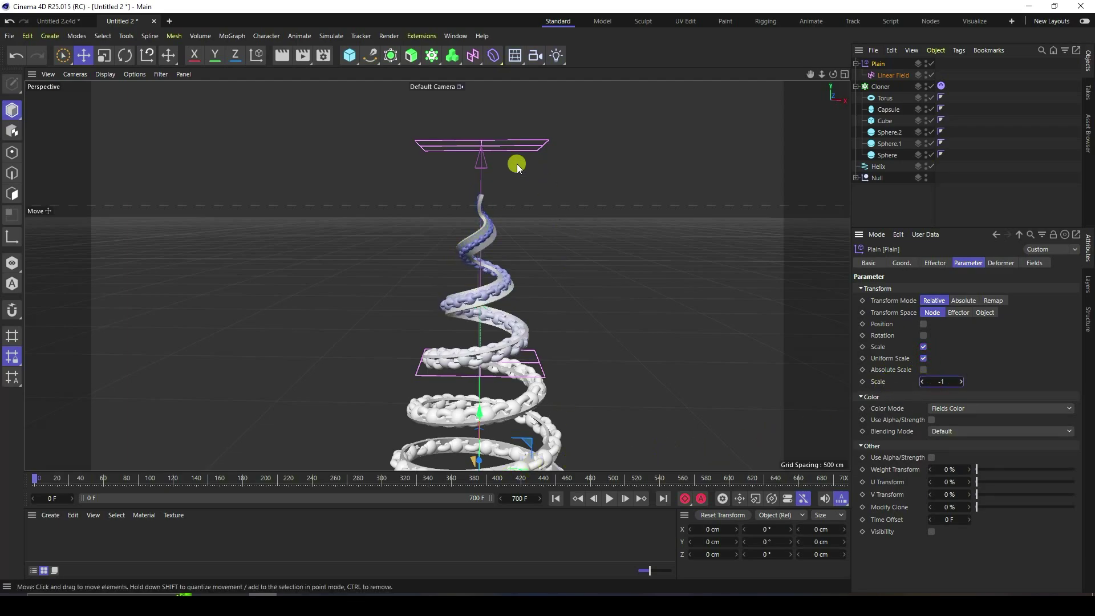
- Play the simulation to check how the clones shrink toward the top of the spiral
{"action": "scroll", "coordinate": [470, 151], "scroll_direction": "down", "scroll_amount": 2}
{"action": "scroll", "coordinate": [479, 403], "scroll_direction": "up", "scroll_amount": 2}
{"action": "scroll", "coordinate": [471, 206], "scroll_direction": "up", "scroll_amount": 2}
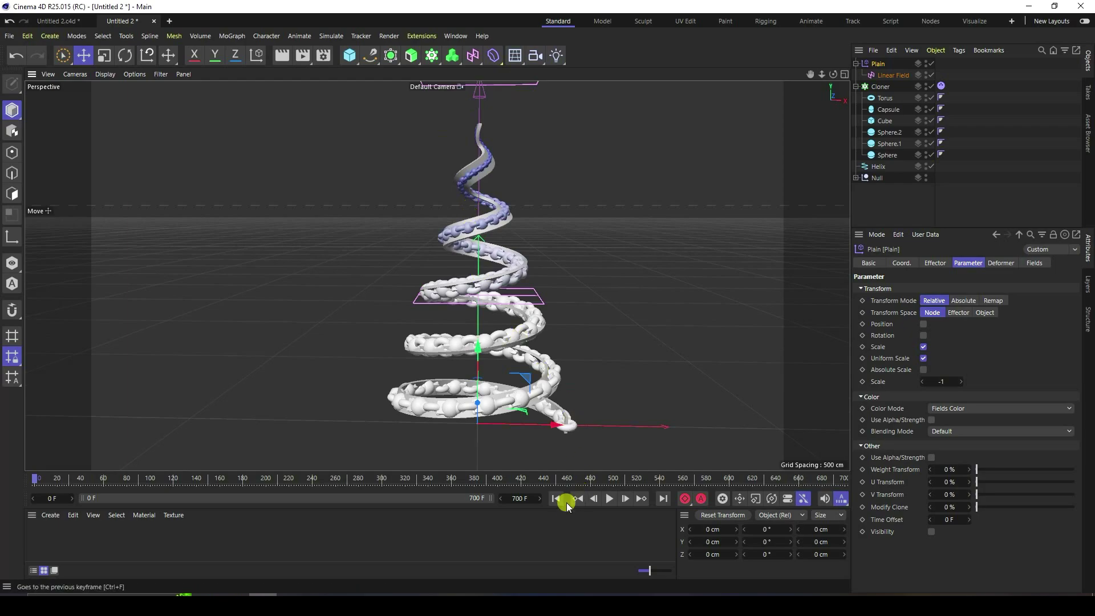
{"action": "left_click", "coordinate": [625, 498]}
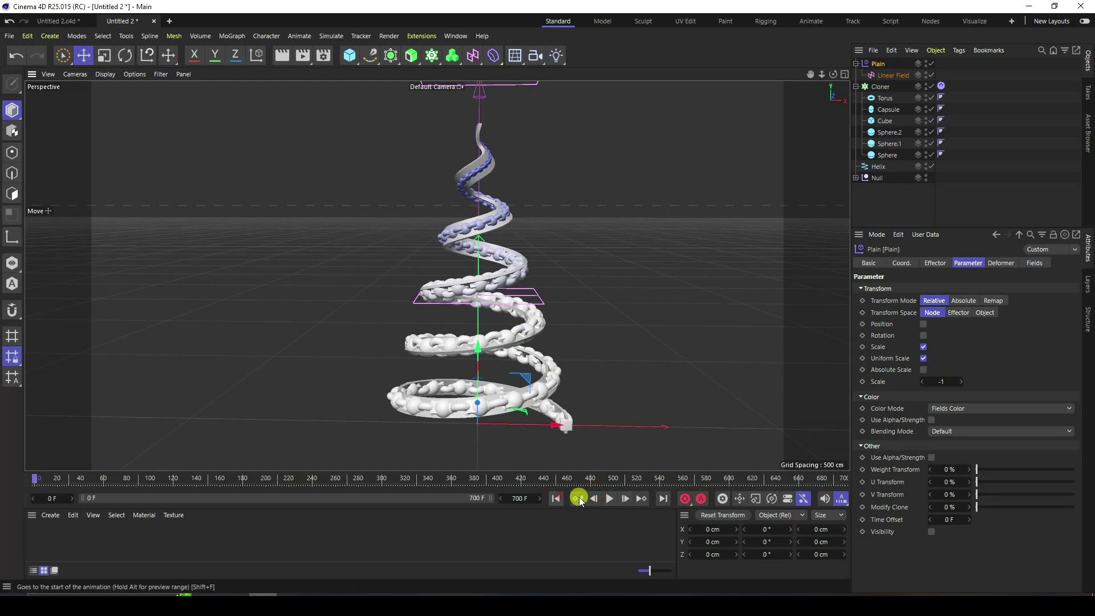
{"action": "left_click", "coordinate": [610, 498]}
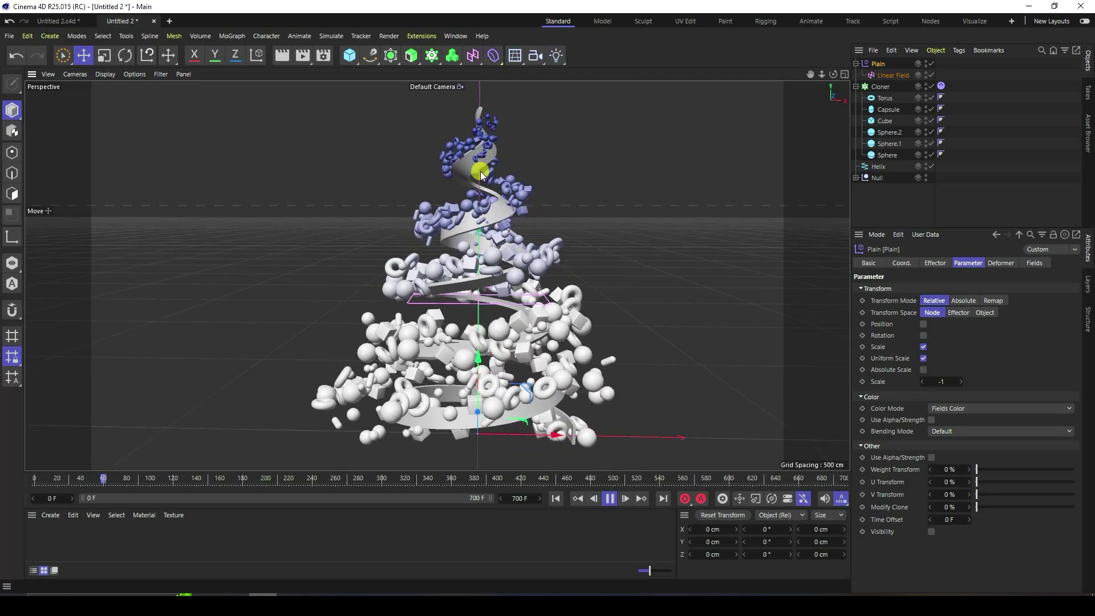
- Add a camera to the scene and pause the simulation playback
{"action": "left_click", "coordinate": [535, 55]}
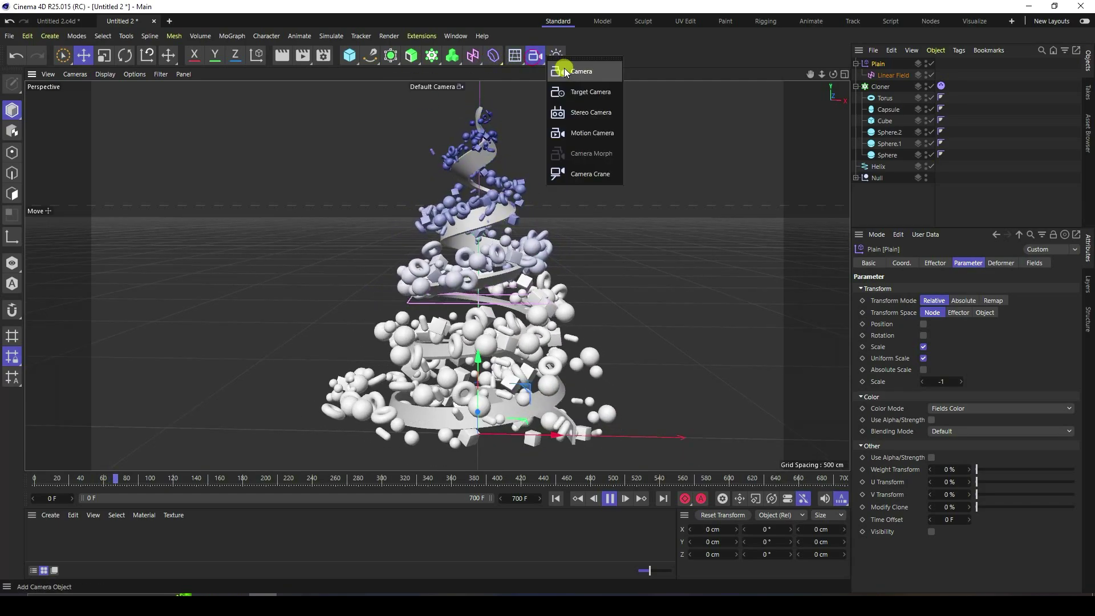
{"action": "left_click", "coordinate": [564, 68]}
{"action": "left_click", "coordinate": [608, 499]}
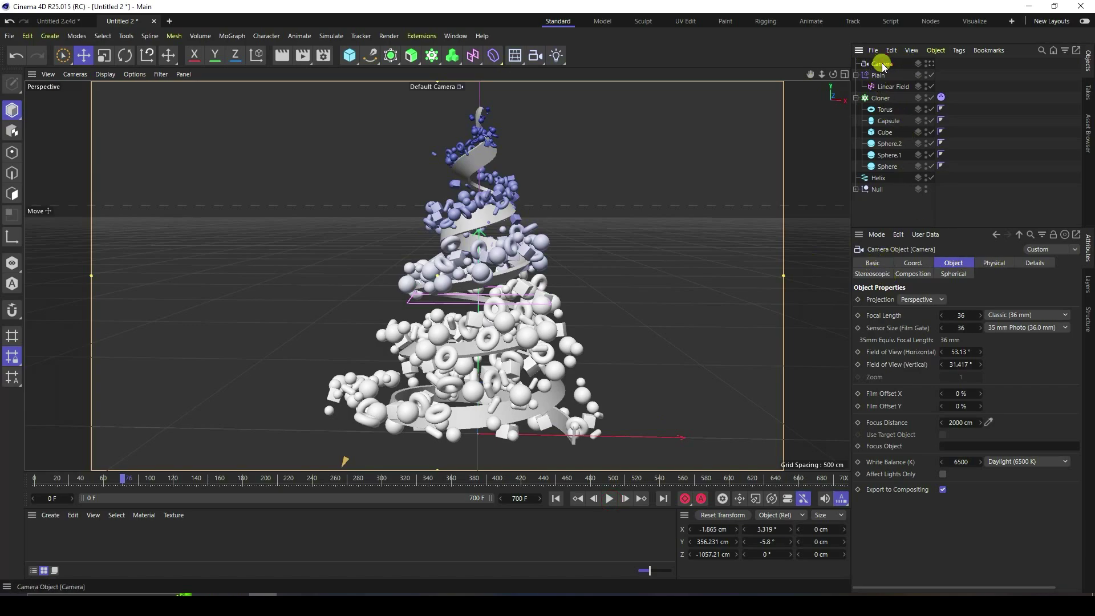
- Set the camera's heading and pitch rotation to 0°
{"action": "left_click", "coordinate": [913, 263]}
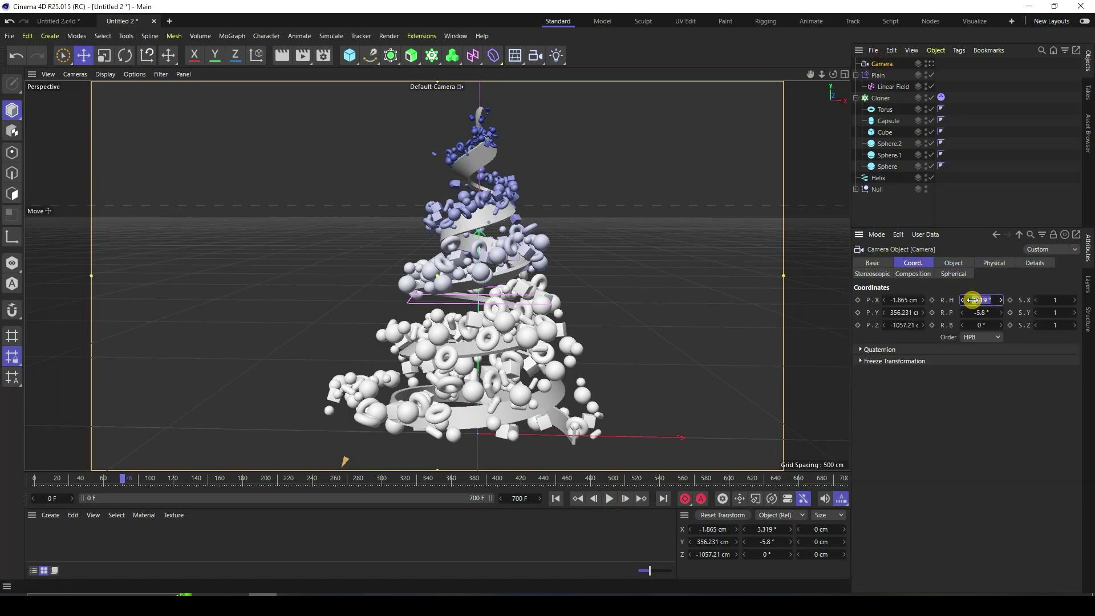
{"action": "type", "text": "0"}
{"action": "key", "text": "Return"}
{"action": "left_click", "coordinate": [977, 313]}
{"action": "type", "text": "0"}
{"action": "key", "text": "Return"}
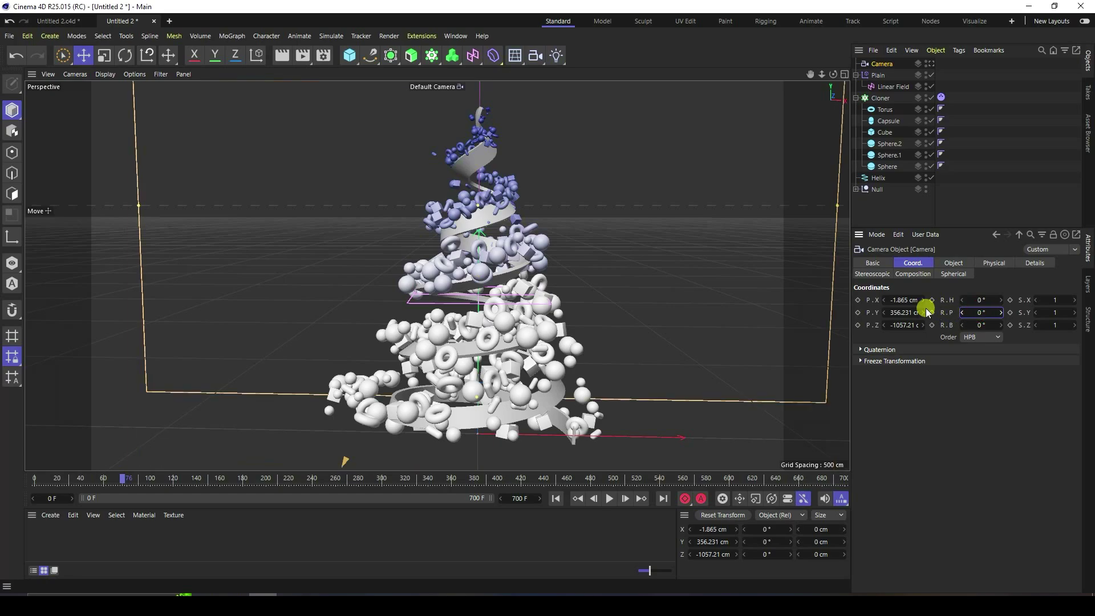
- Set the camera's position to X 0 cm, Y 0 cm and Z -1300 cm
{"action": "type", "text": "0"}
{"action": "left_click", "coordinate": [904, 313]}
{"action": "type", "text": "0"}
{"action": "key", "text": "Return"}
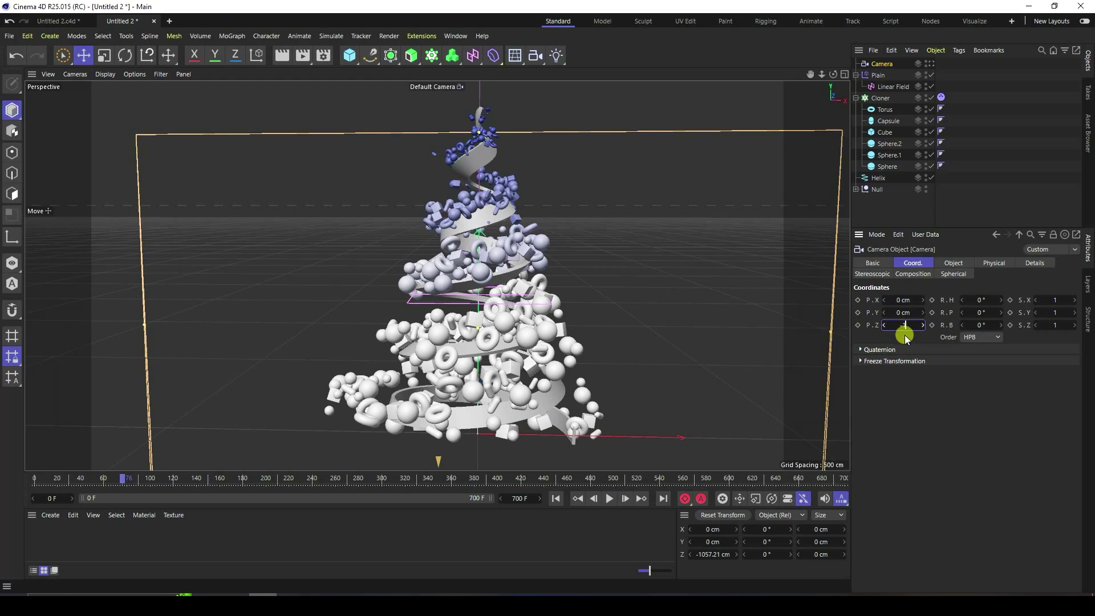
{"action": "key", "text": "Return"}
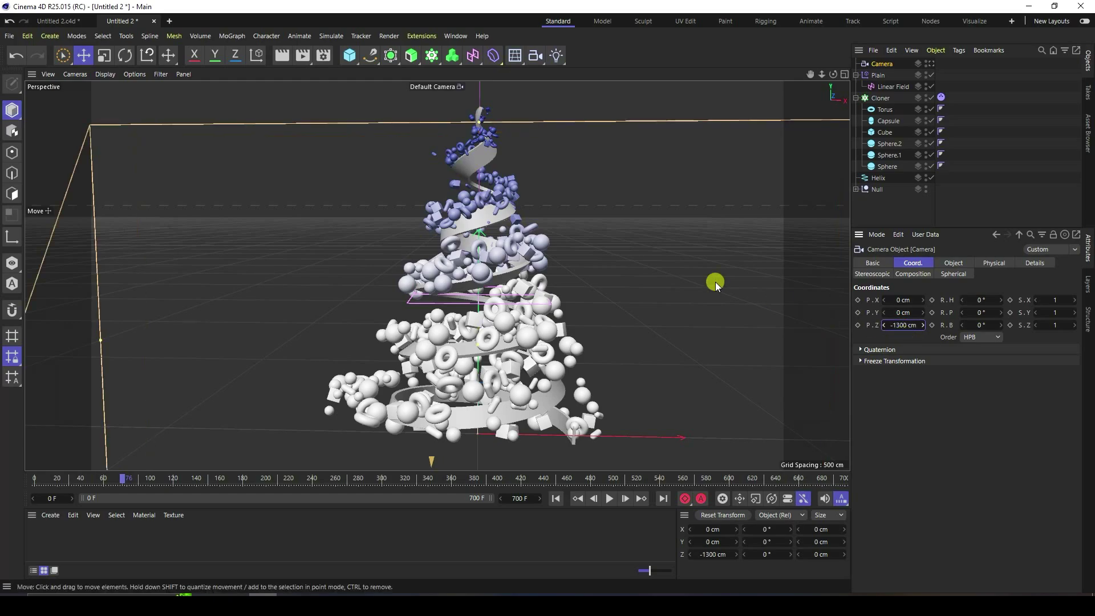
- Look through the camera and reframe the tree by setting its position to Y 300 cm and Z -1200 cm
{"action": "left_click", "coordinate": [932, 63]}
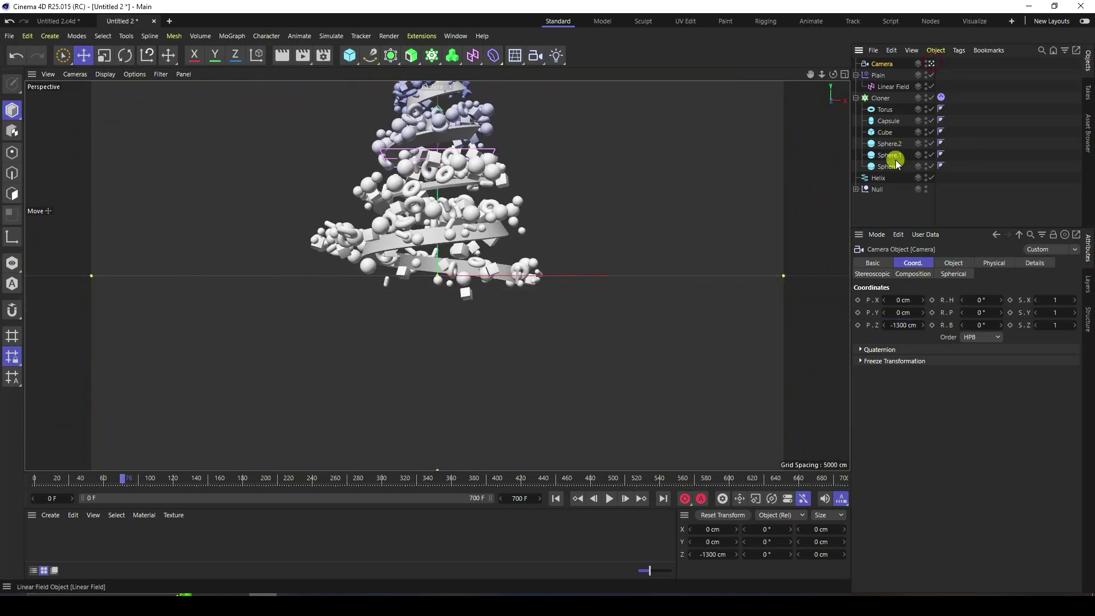
{"action": "left_click_drag", "start_coordinate": [904, 314], "coordinate": [902, 327]}
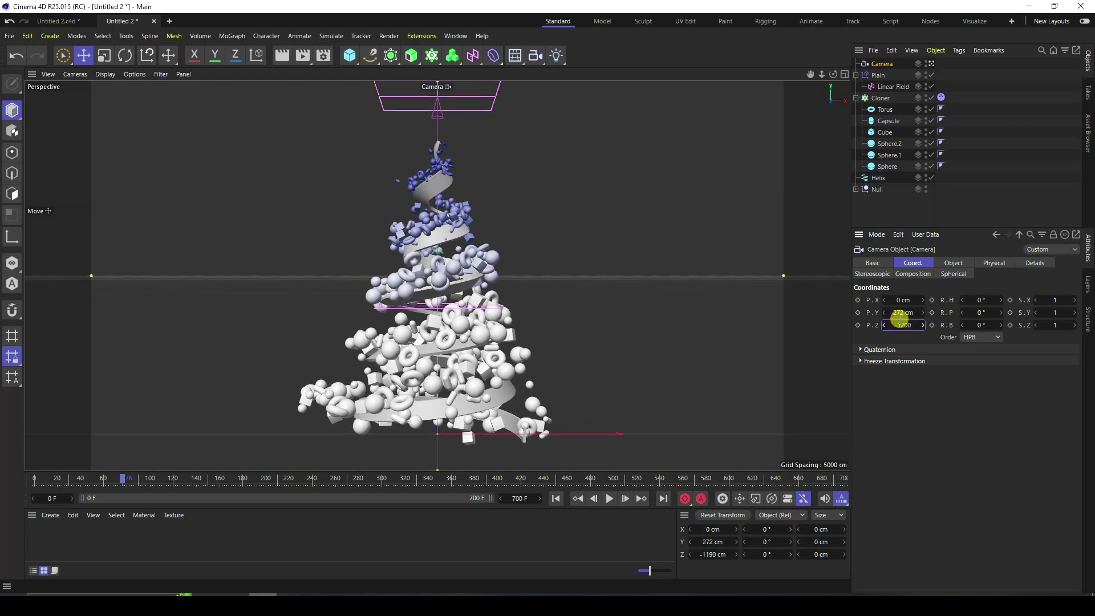
{"action": "key", "text": "Return"}
{"action": "left_click_drag", "start_coordinate": [896, 313], "coordinate": [900, 311]}
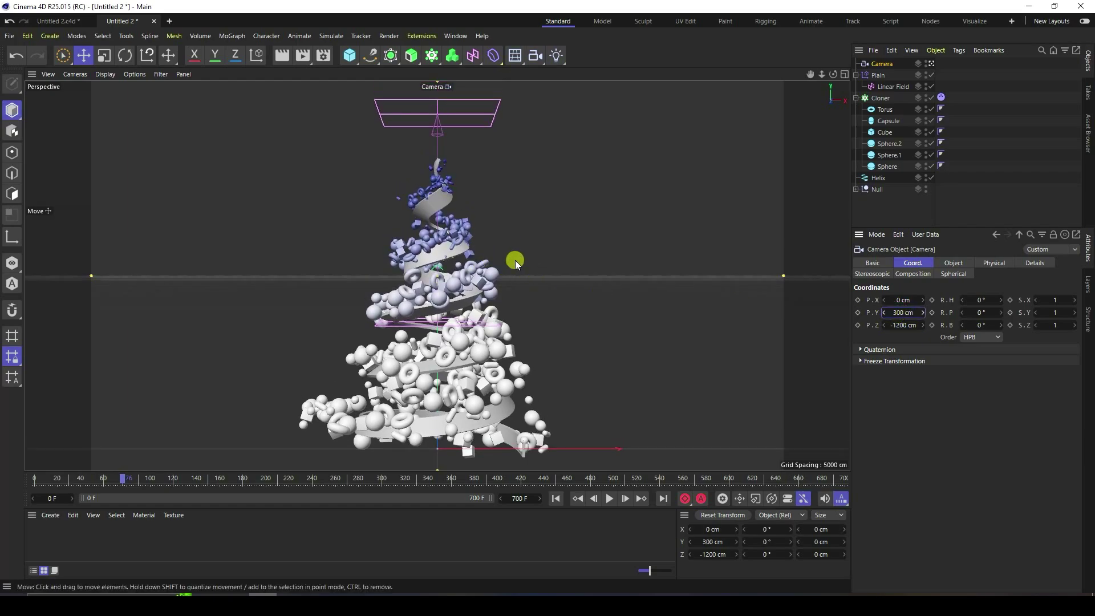
- Lock the camera with a Protection tag and rewind the animation to the first frame
{"action": "right_click", "coordinate": [883, 63]}
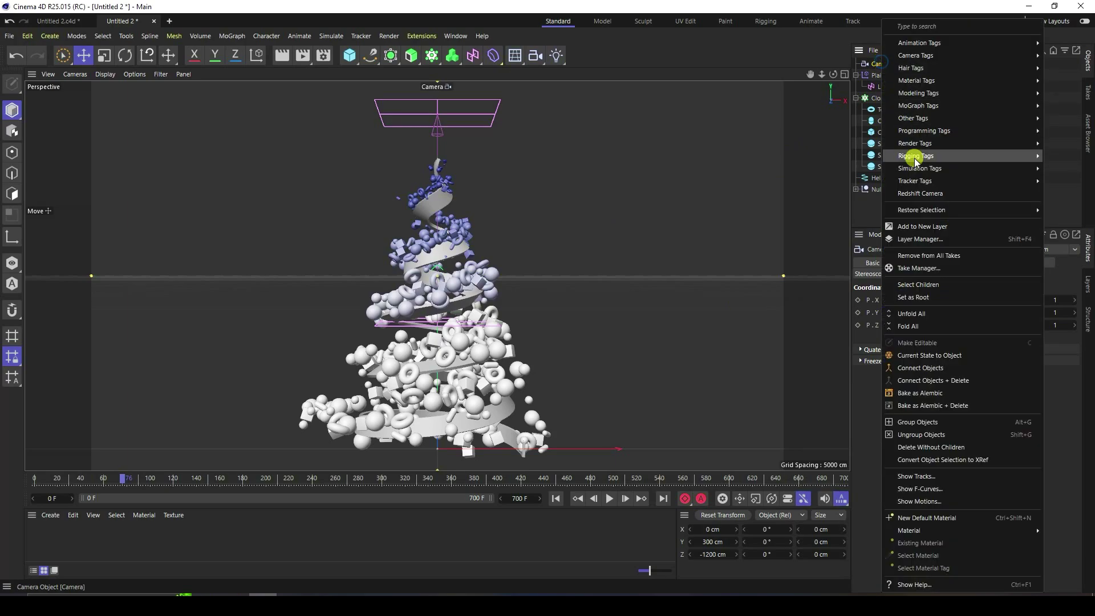
{"action": "mouse_move", "coordinate": [914, 156]}
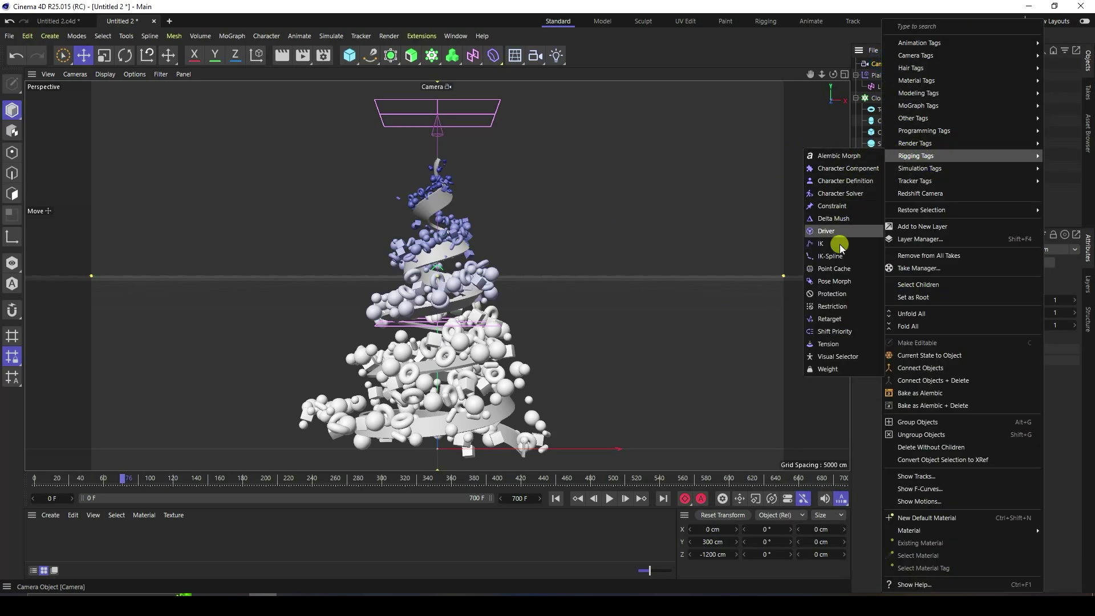
{"action": "left_click", "coordinate": [819, 294]}
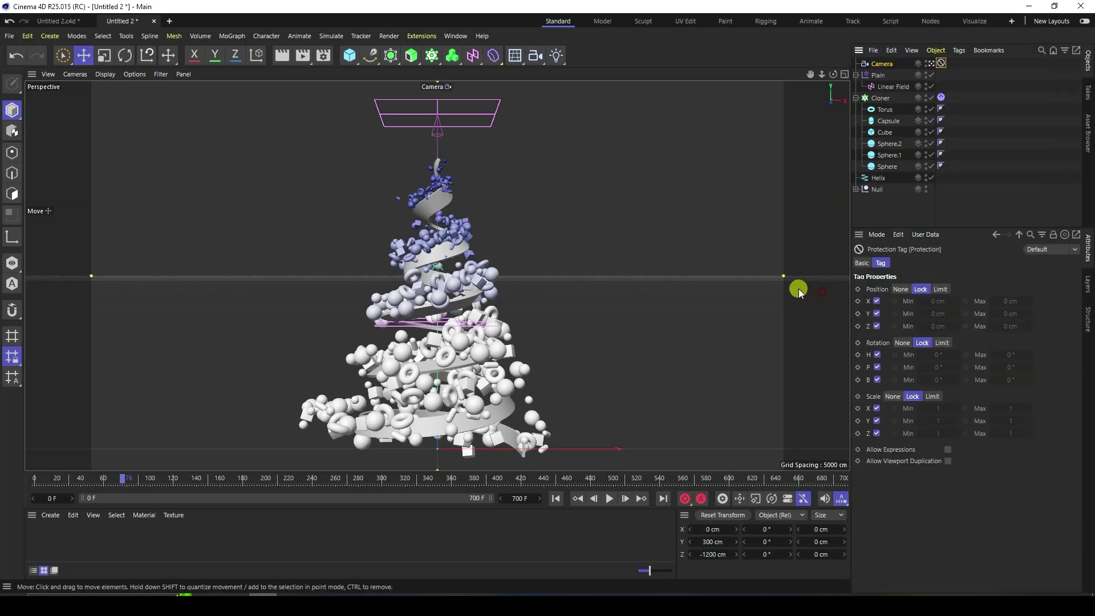
{"action": "left_click", "coordinate": [555, 498]}
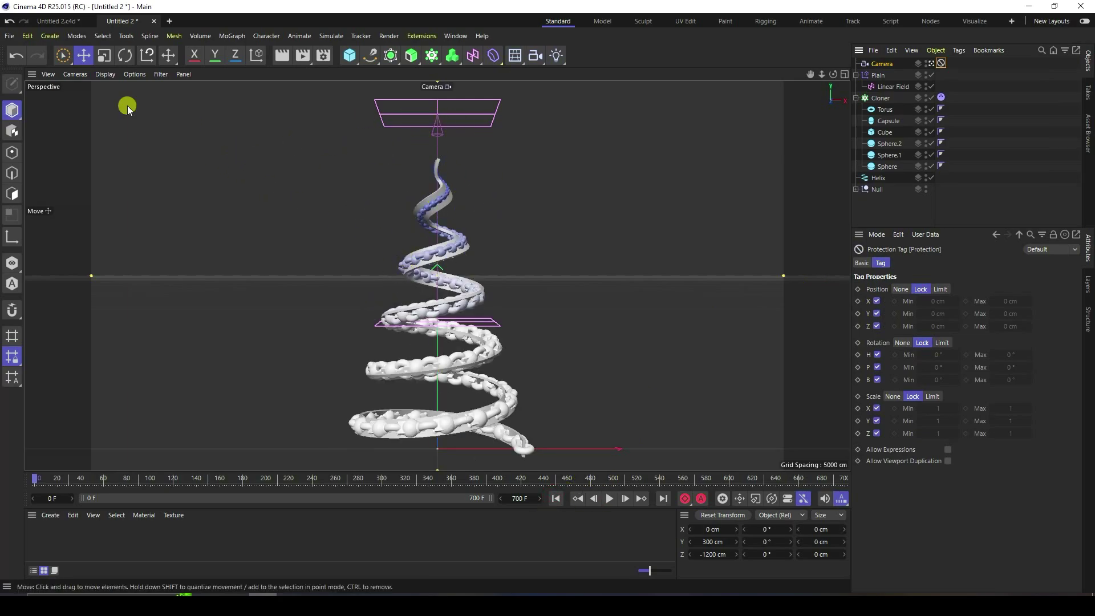
- Merge the Star 3D object into the project with default FBX import settings and set its Y position to 513 cm
{"action": "left_click", "coordinate": [11, 37]}
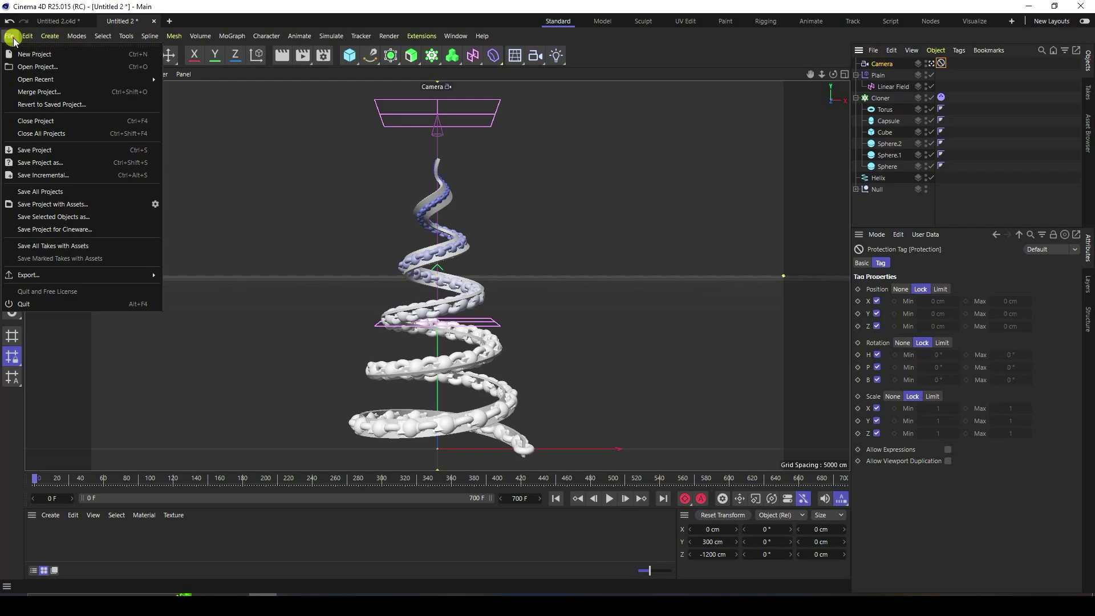
{"action": "left_click", "coordinate": [45, 92]}
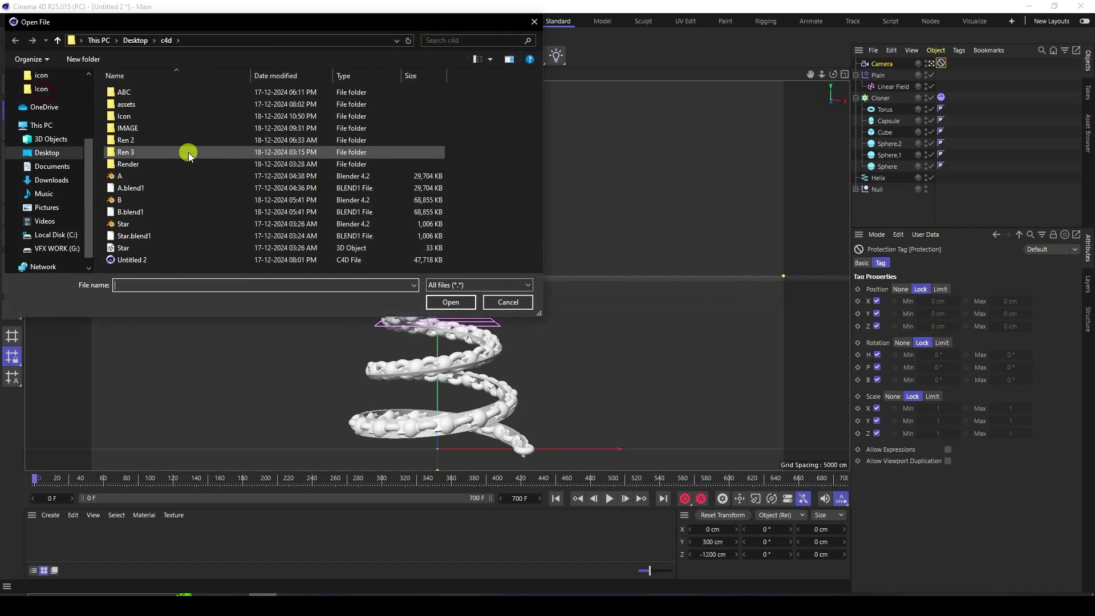
{"action": "left_click", "coordinate": [121, 248]}
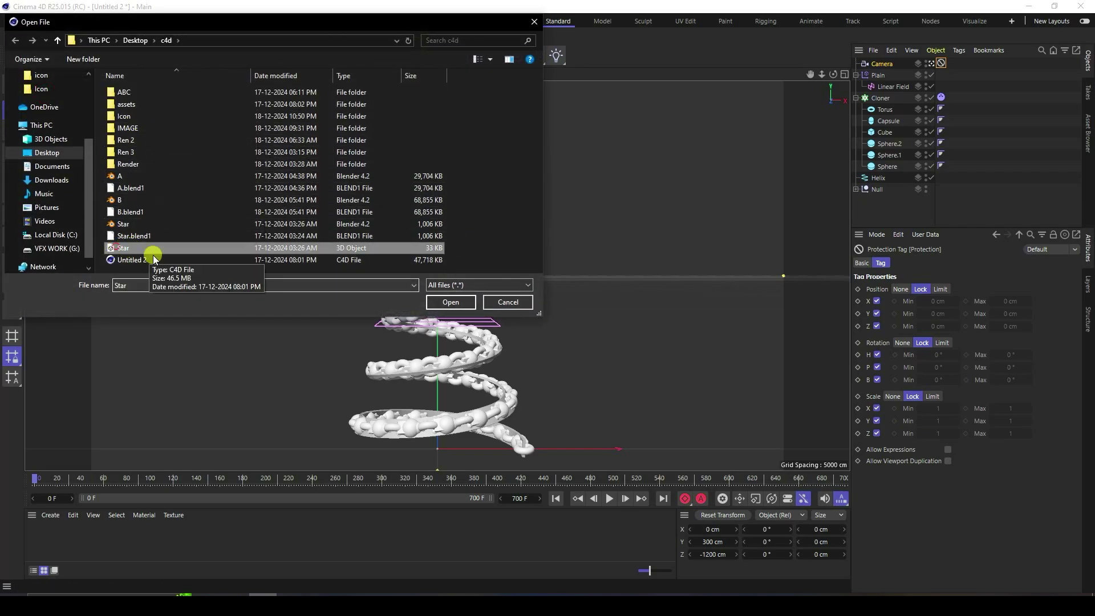
{"action": "left_click", "coordinate": [447, 304]}
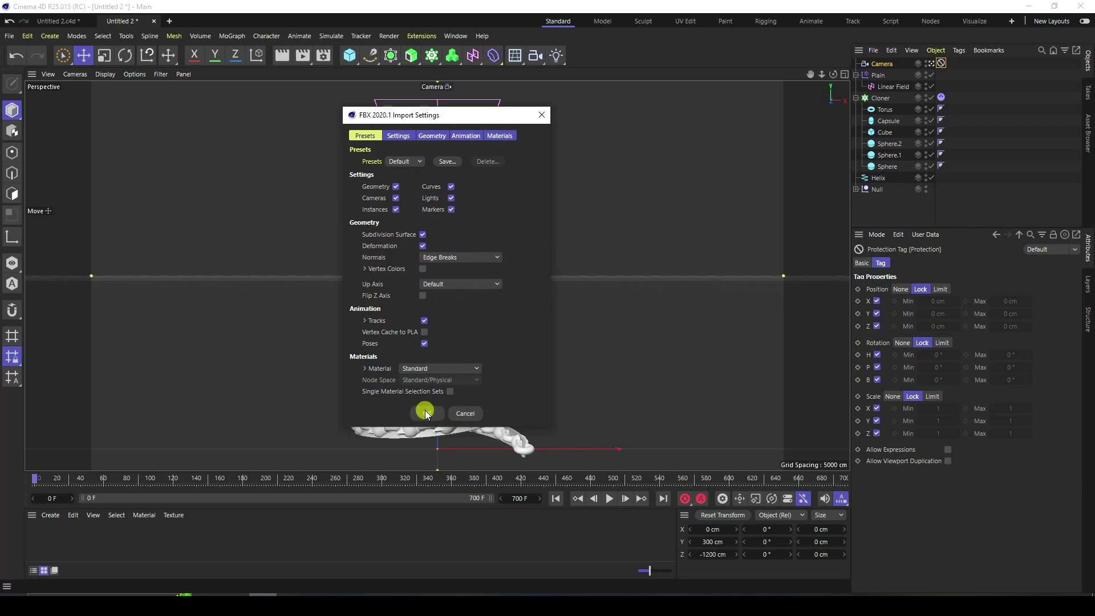
{"action": "left_click", "coordinate": [426, 412]}
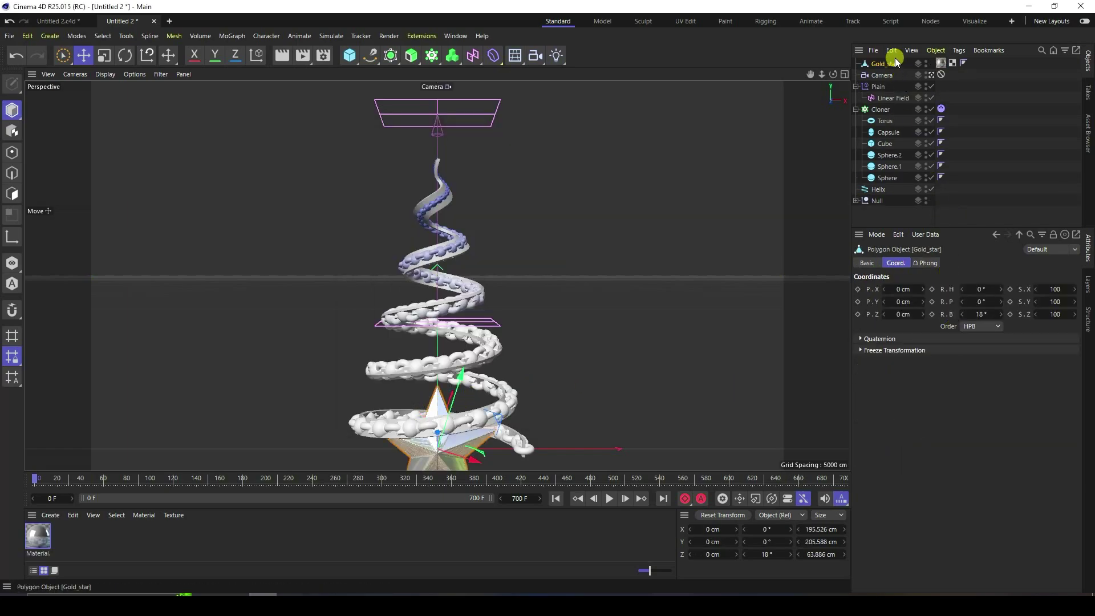
{"action": "left_click_drag", "start_coordinate": [903, 303], "coordinate": [904, 304]}
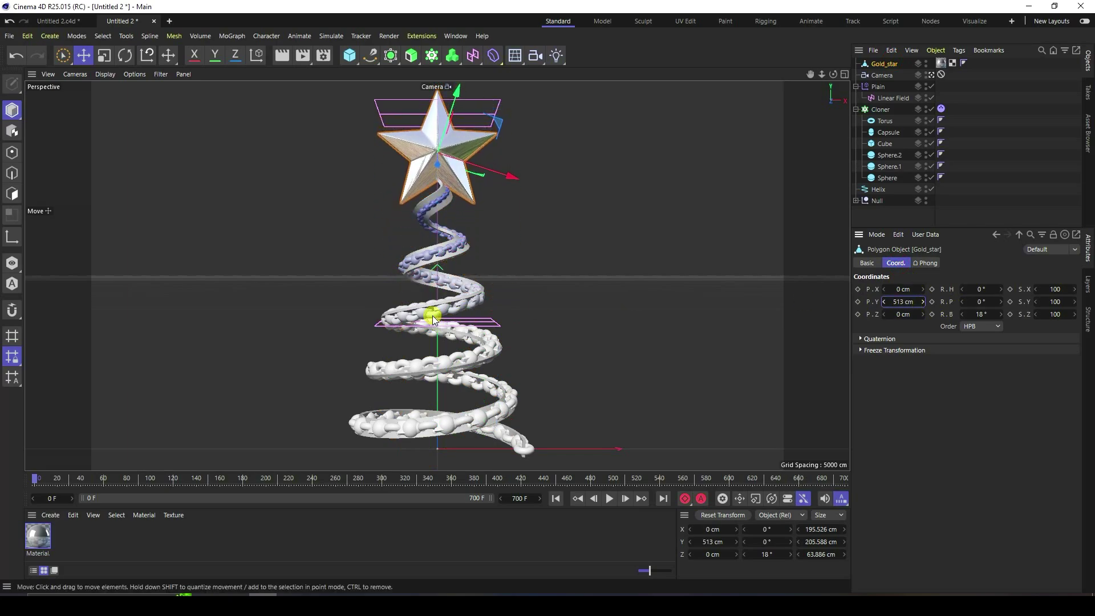
{"action": "left_click", "coordinate": [623, 195]}
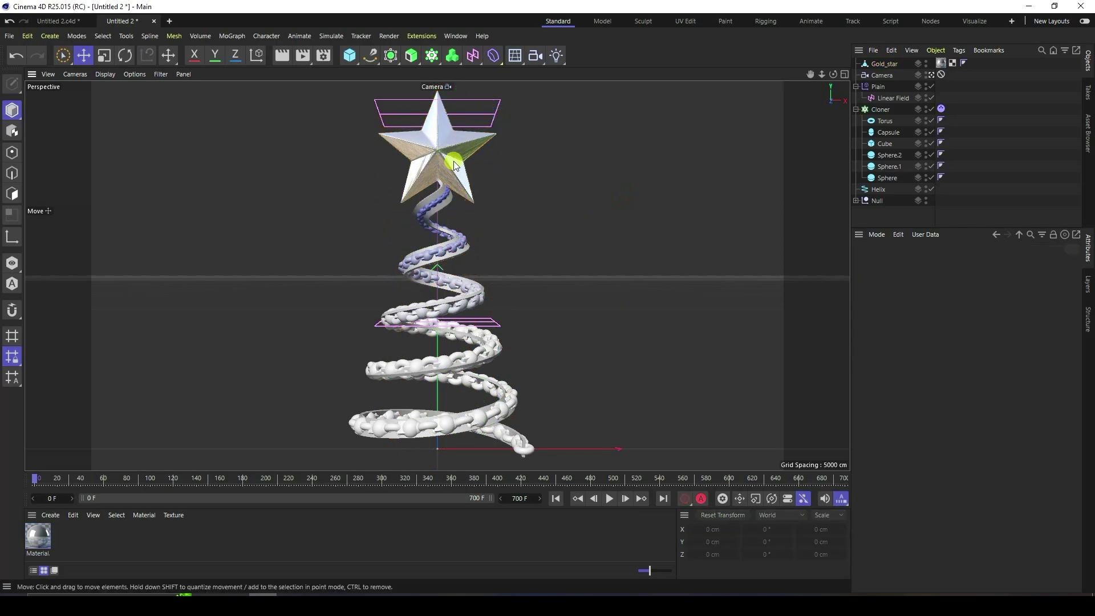
- Give the Gold_star object a Collider Body tag, play the simulation to test it and rewind to the first frame
{"action": "right_click", "coordinate": [884, 63]}
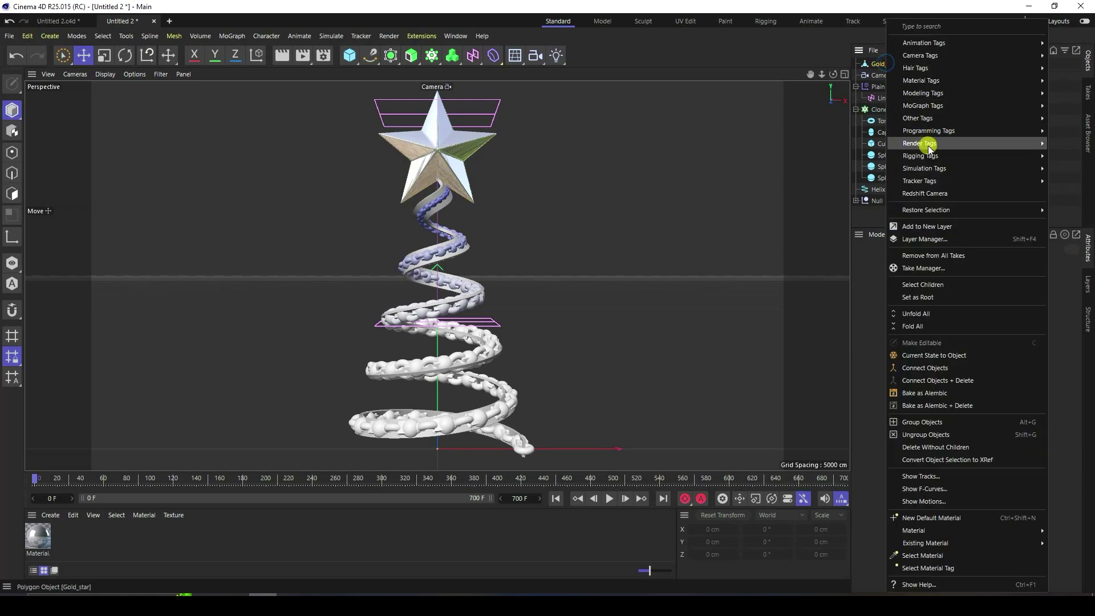
{"action": "mouse_move", "coordinate": [929, 167]}
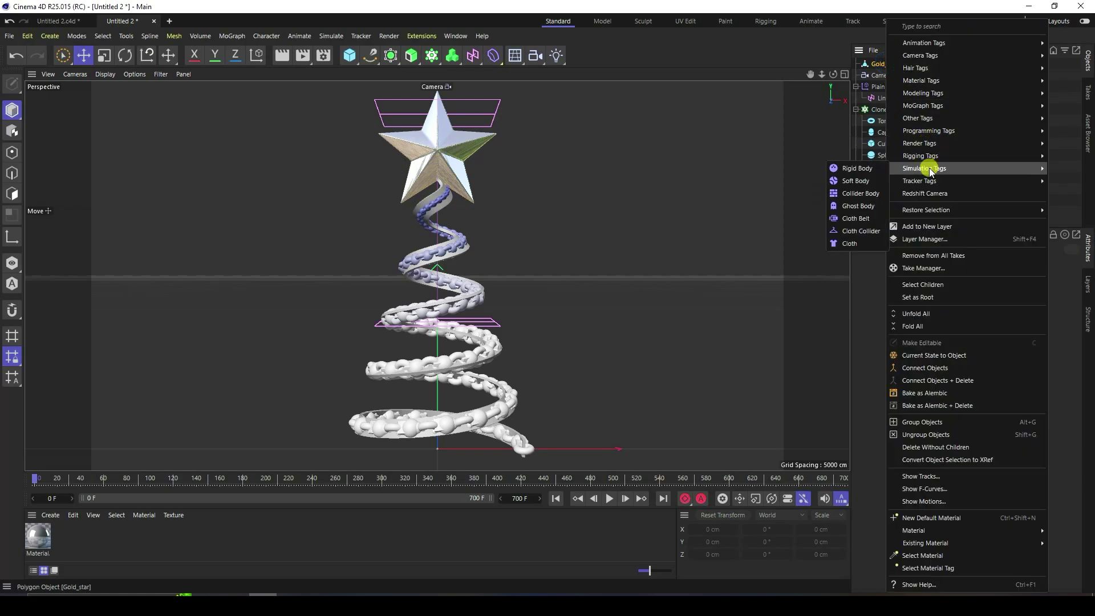
{"action": "left_click", "coordinate": [850, 193]}
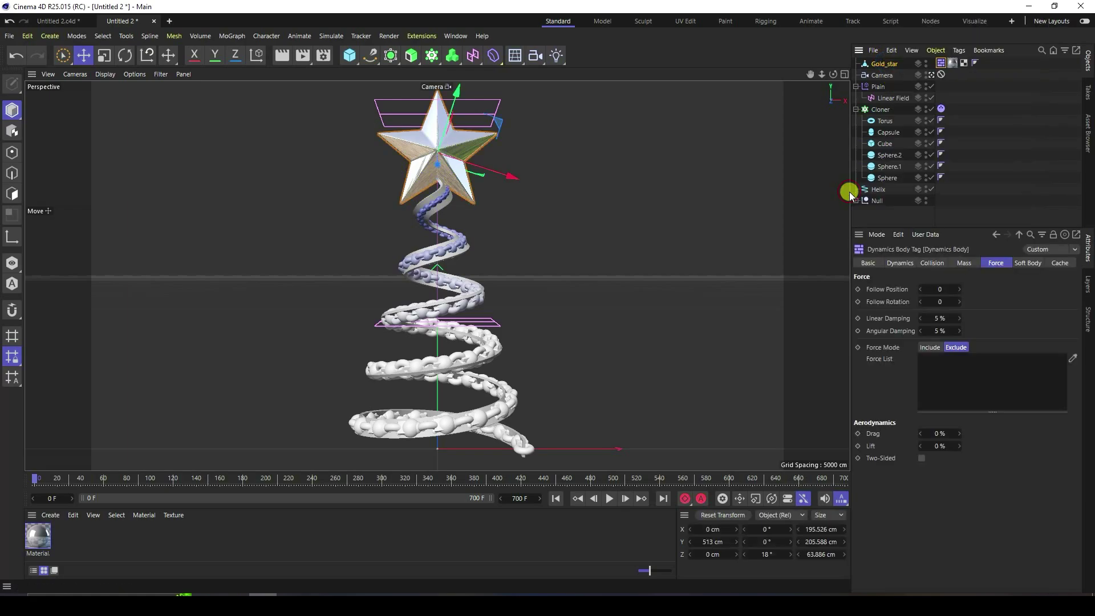
{"action": "left_click", "coordinate": [609, 499]}
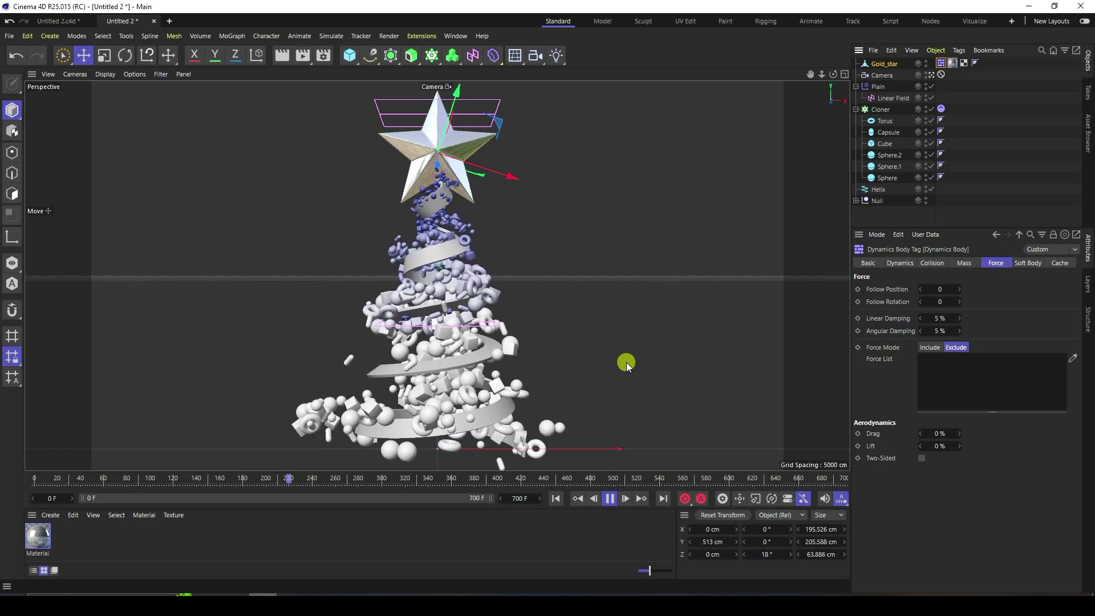
{"action": "left_click", "coordinate": [610, 499]}
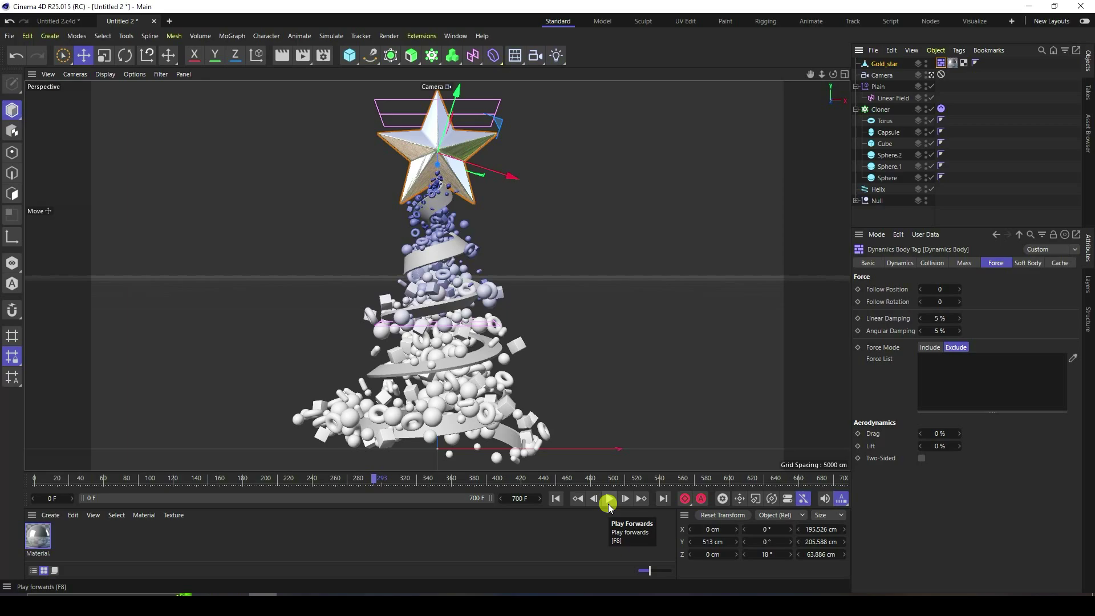
{"action": "left_click", "coordinate": [557, 499]}
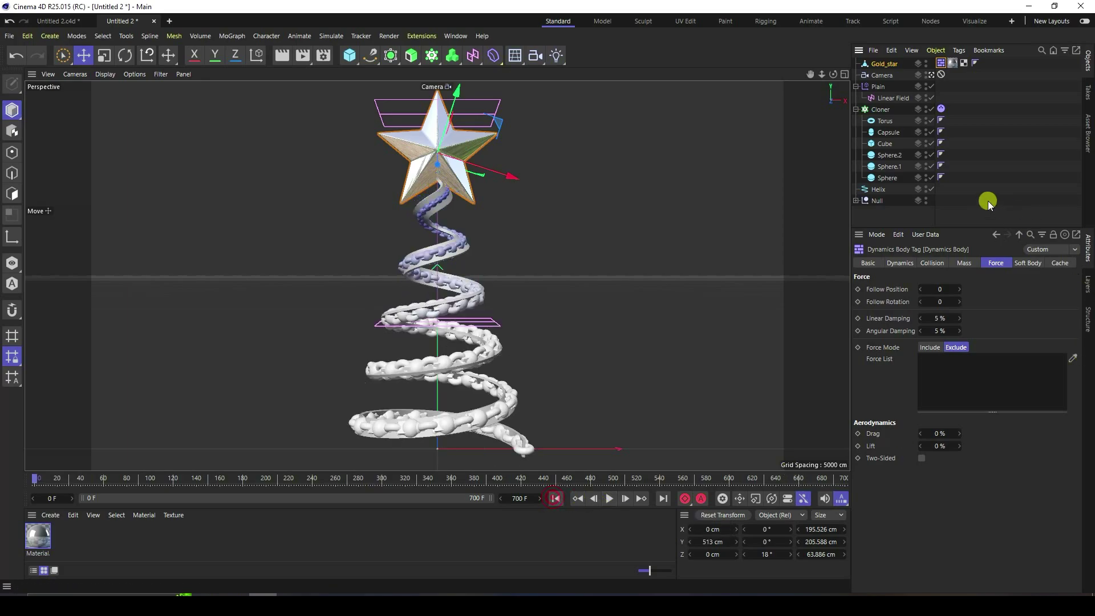
- Set the intermediate points of the Helix inside the Sweep to Subdivided
{"action": "left_click", "coordinate": [856, 201]}
{"action": "scroll", "coordinate": [913, 186], "scroll_direction": "down", "scroll_amount": 1}
{"action": "left_click", "coordinate": [890, 221]}
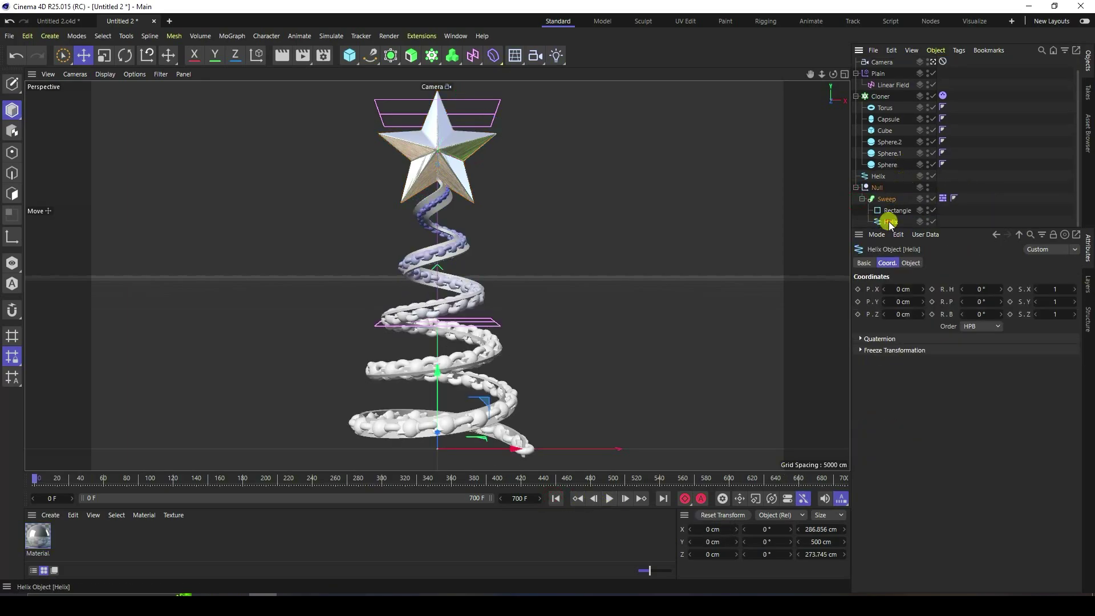
{"action": "left_click", "coordinate": [909, 263]}
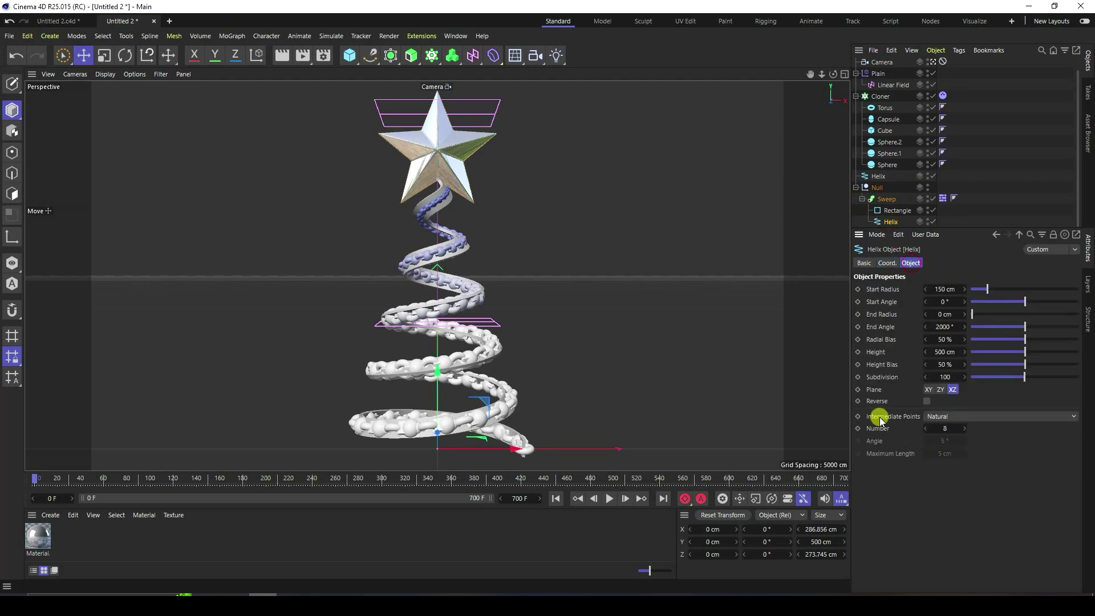
{"action": "left_click", "coordinate": [937, 417]}
{"action": "left_click", "coordinate": [953, 477]}
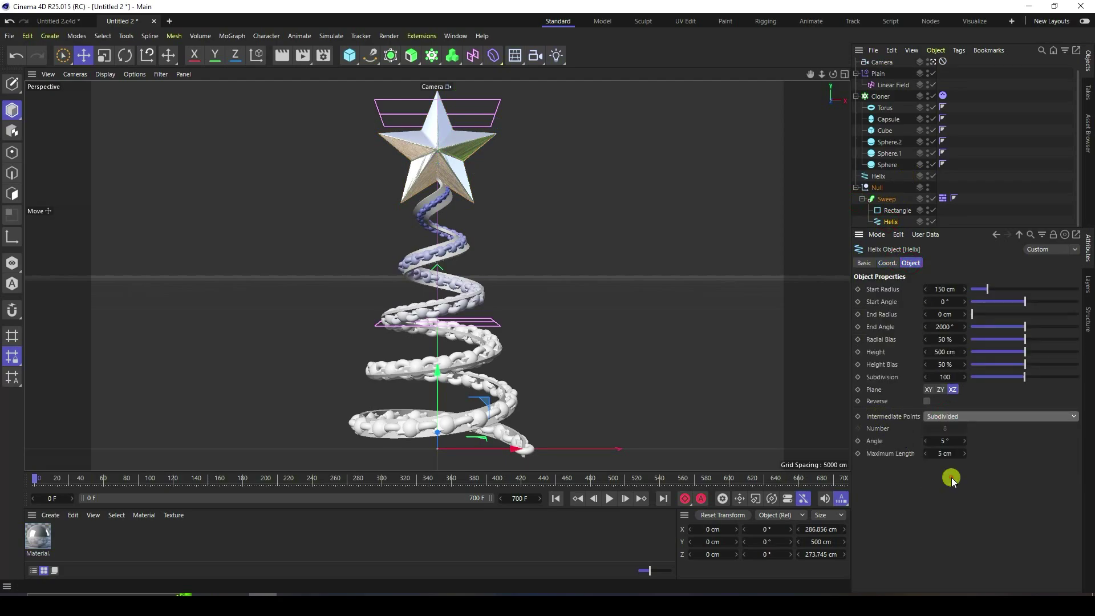
- Set the standalone Helix's intermediate points to Subdivided, play the simulation to check it and rewind to the first frame
{"action": "left_click", "coordinate": [879, 176]}
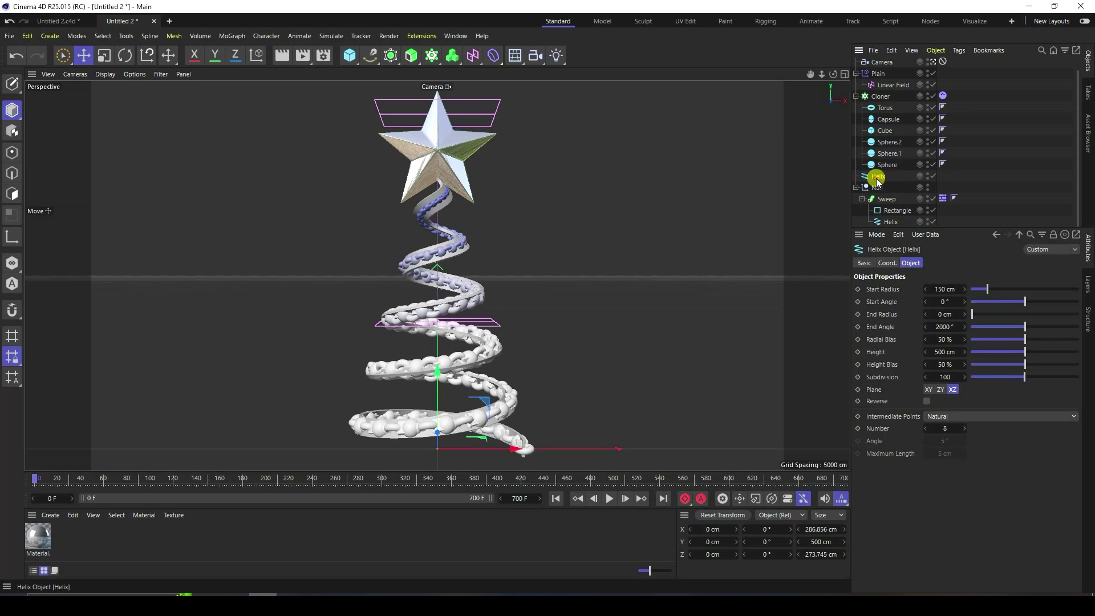
{"action": "left_click", "coordinate": [951, 418]}
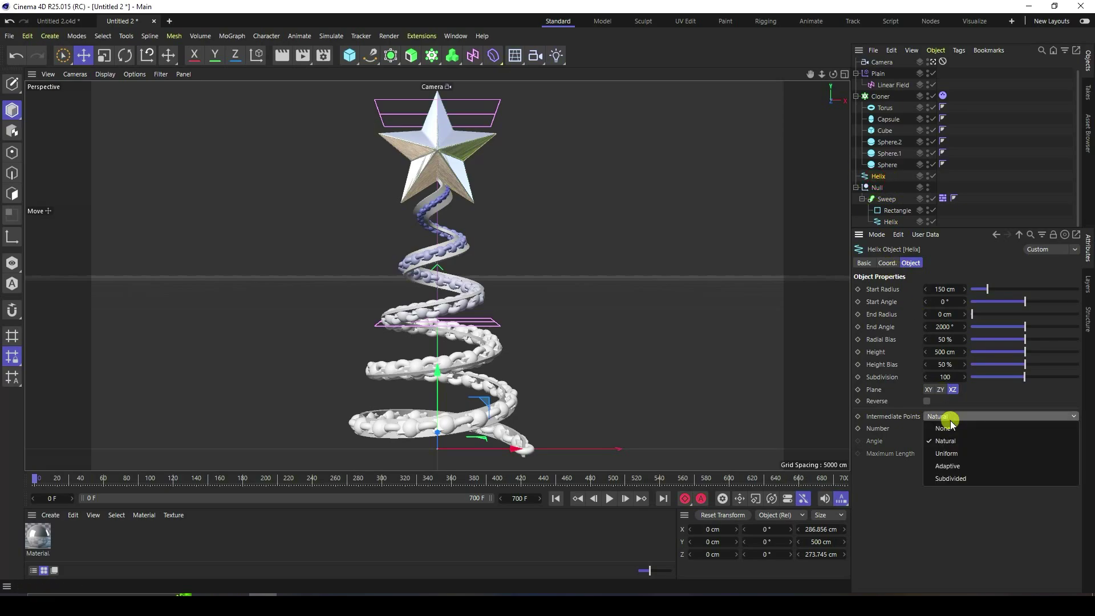
{"action": "left_click", "coordinate": [942, 477]}
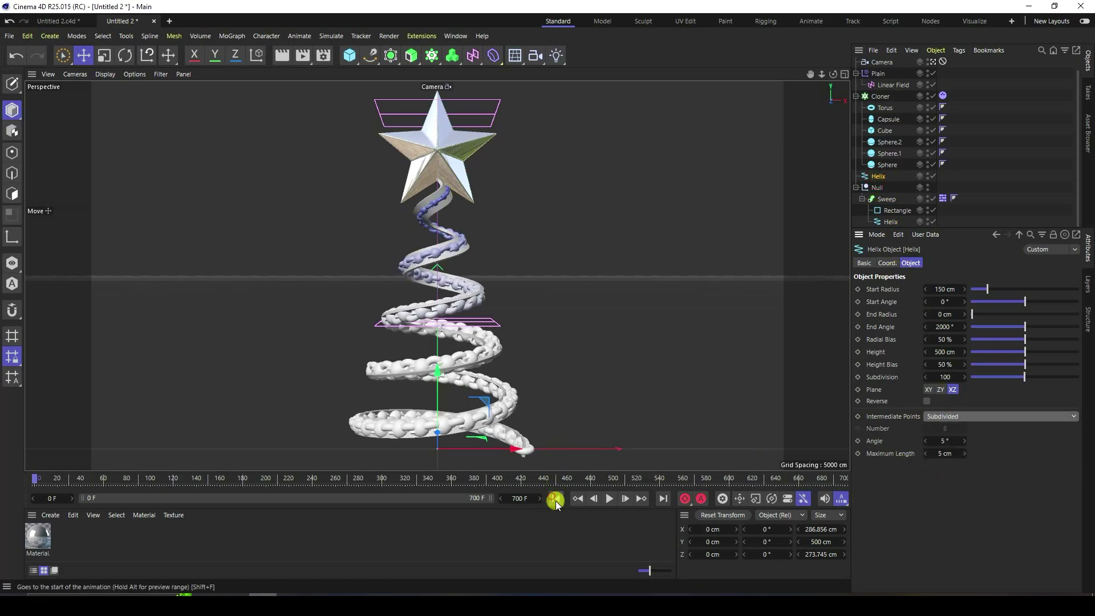
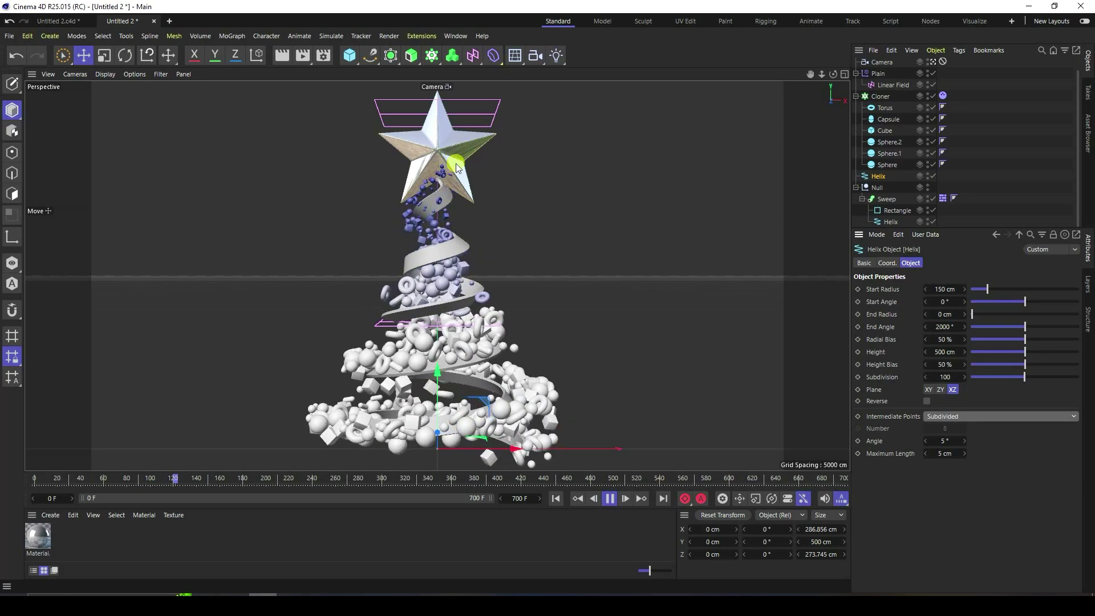
{"action": "left_click", "coordinate": [609, 499]}
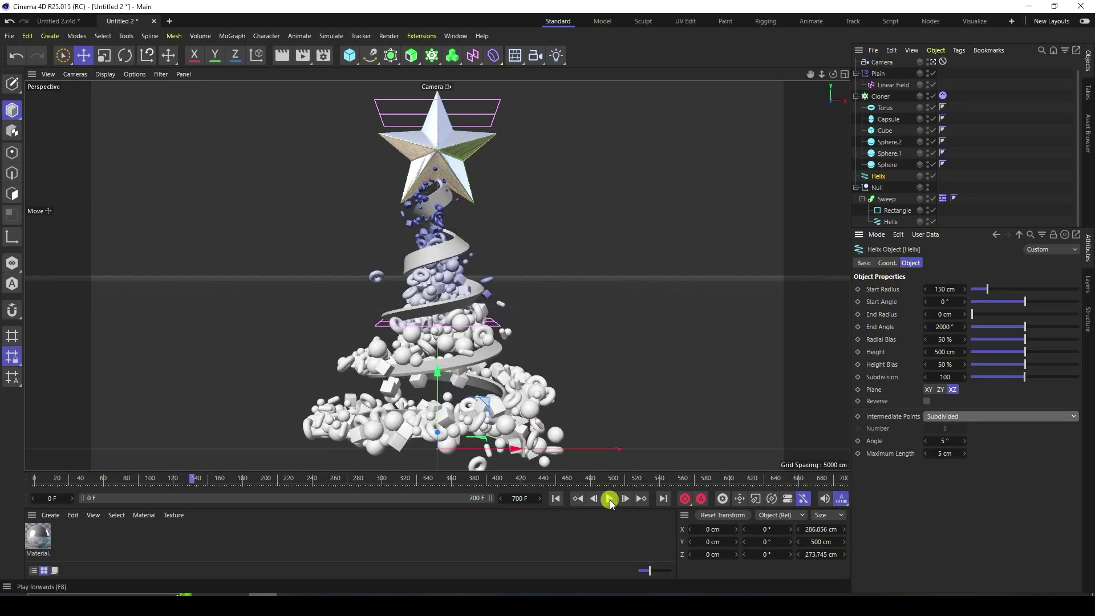
{"action": "left_click", "coordinate": [555, 499]}
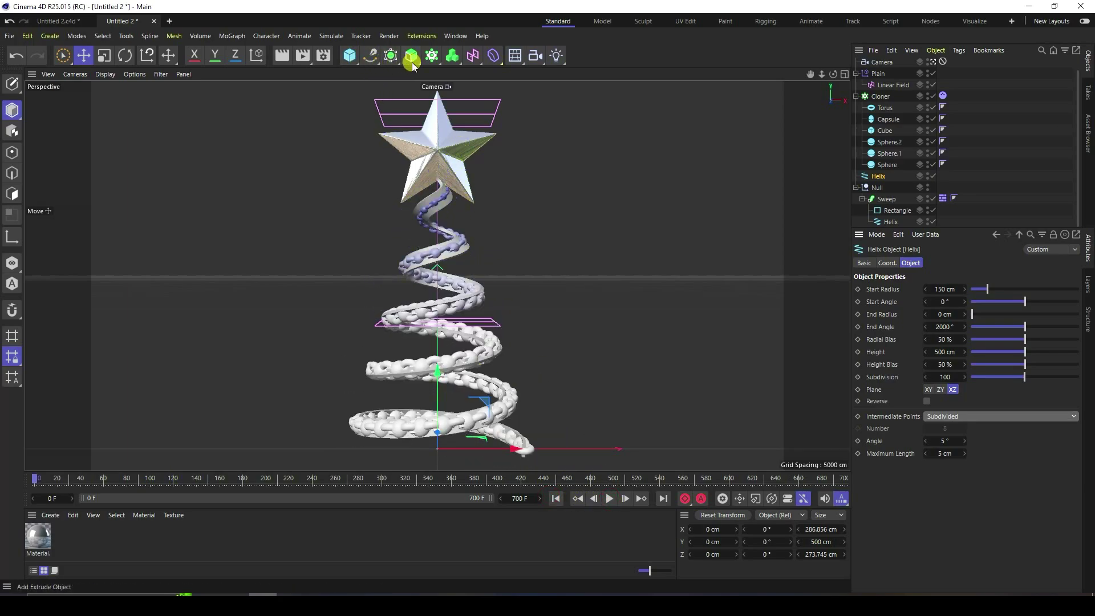
- Add a new null object and move the Cloner and Plain effector into it
{"action": "left_click", "coordinate": [856, 73]}
{"action": "left_click", "coordinate": [856, 96]}
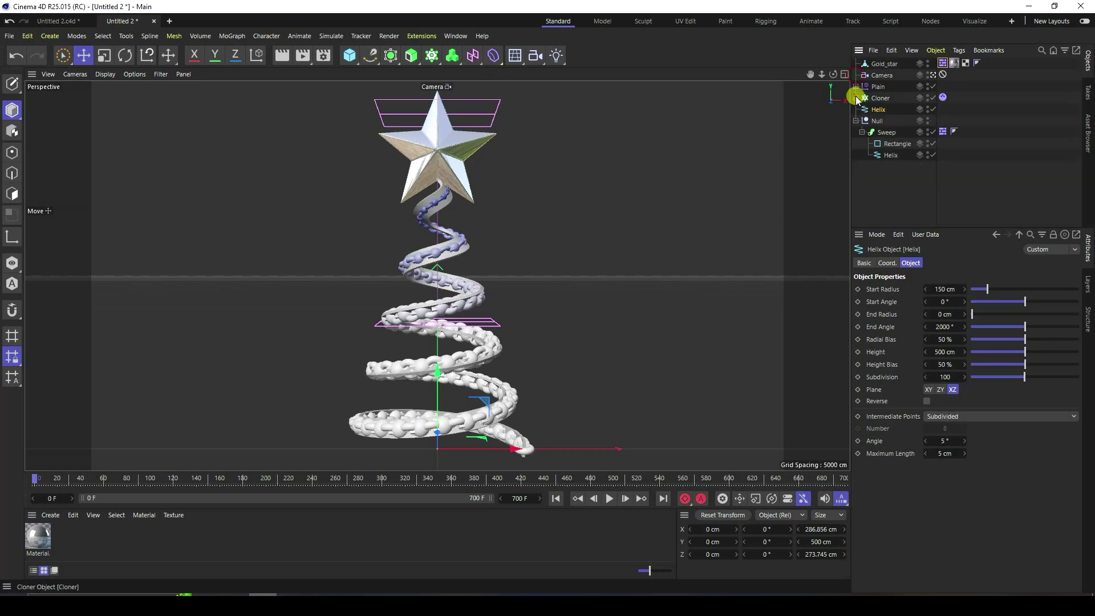
{"action": "left_click", "coordinate": [350, 55]}
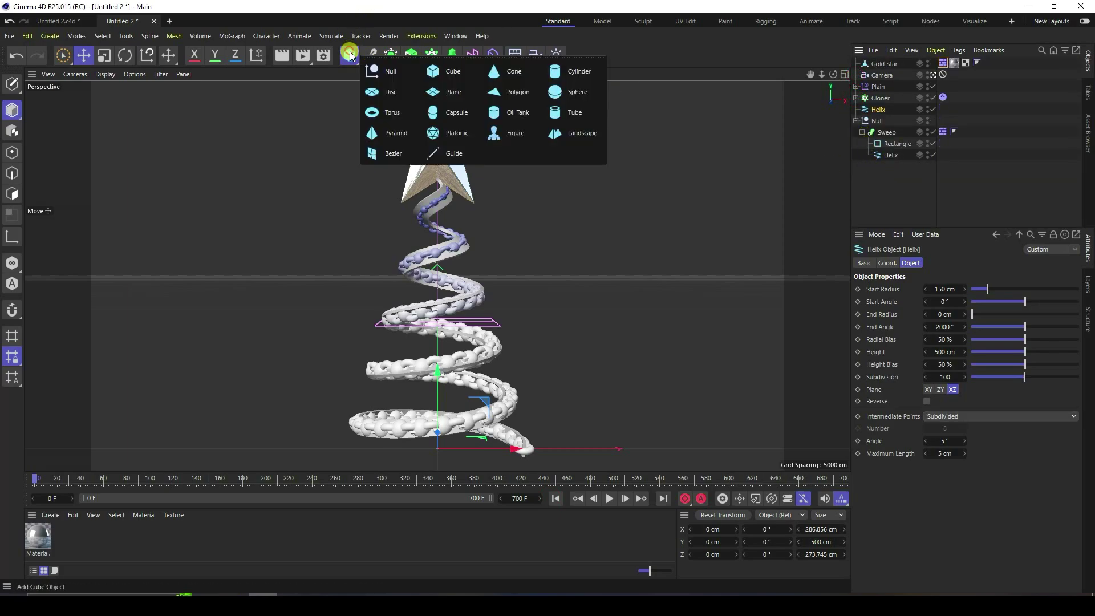
{"action": "left_click", "coordinate": [388, 71]}
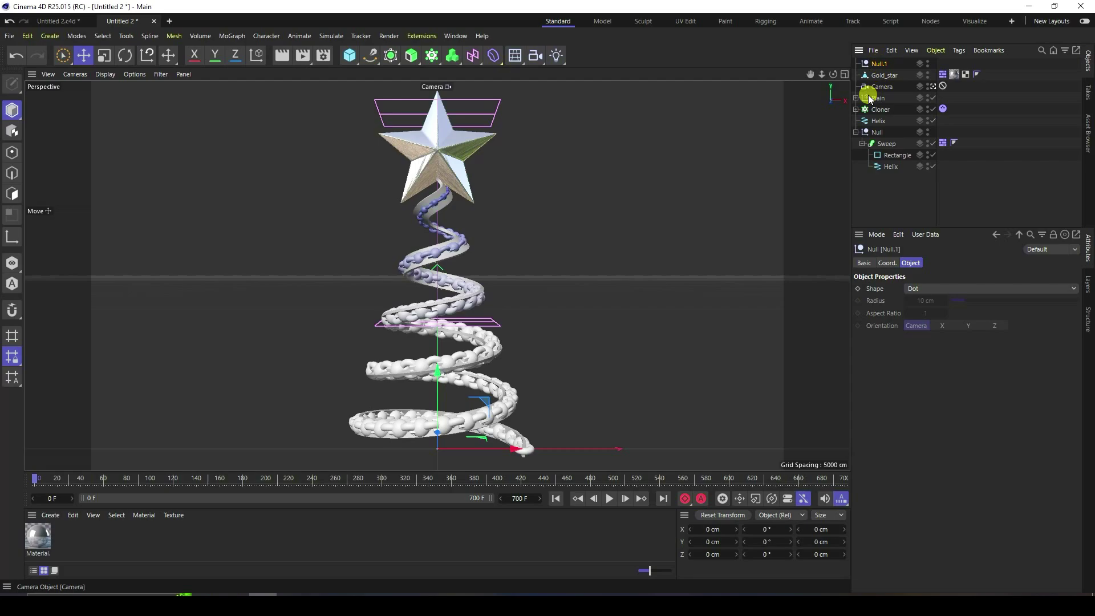
{"action": "left_click", "coordinate": [856, 109]}
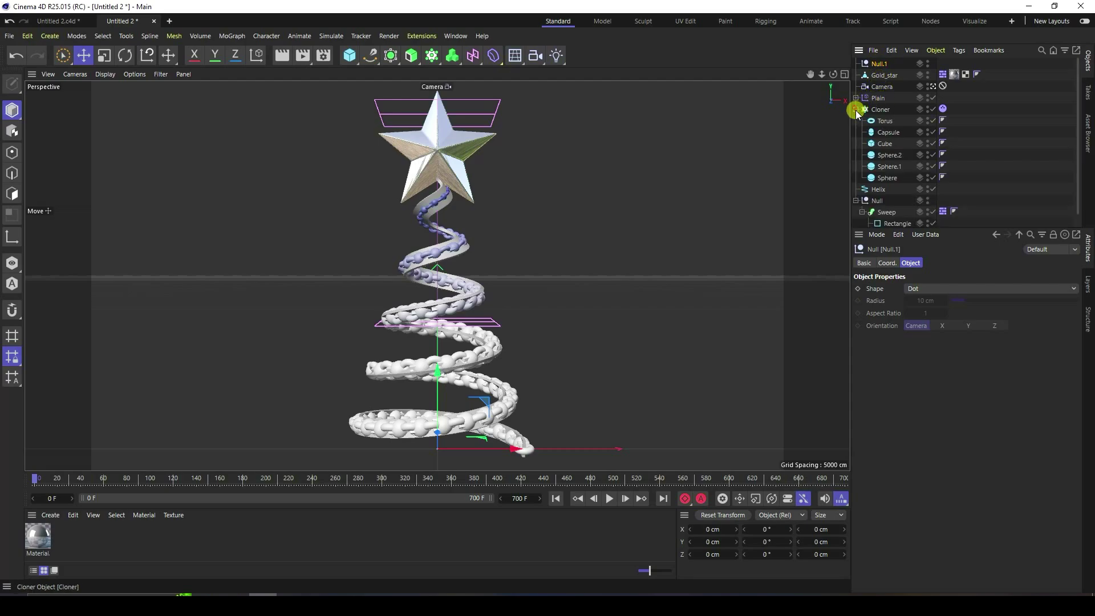
{"action": "left_click", "coordinate": [856, 109]}
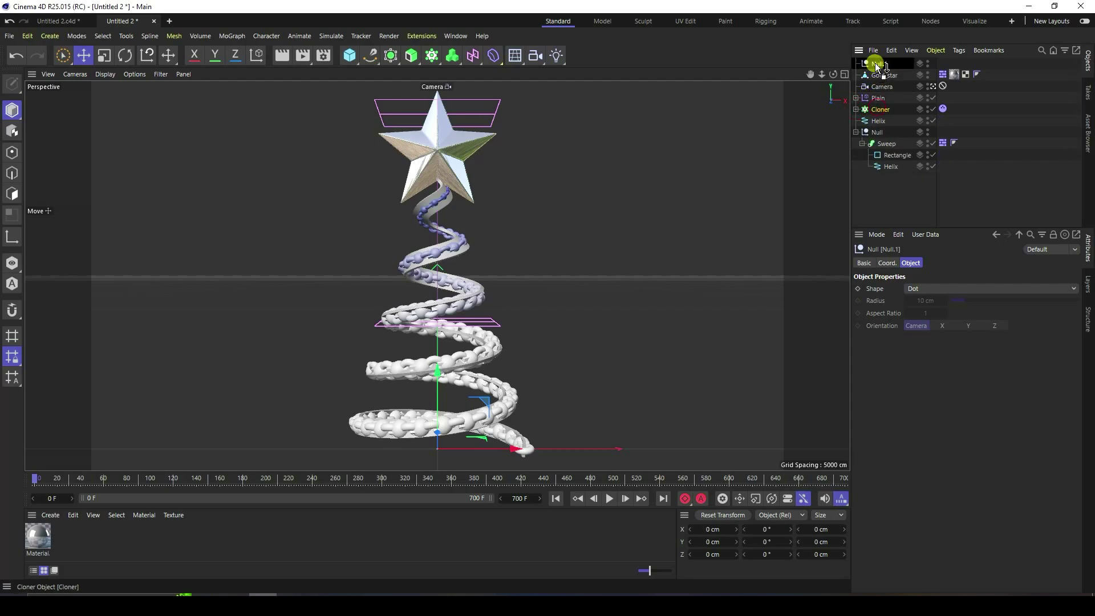
{"action": "left_click_drag", "start_coordinate": [878, 67], "coordinate": [879, 65]}
{"action": "left_click_drag", "start_coordinate": [882, 110], "coordinate": [874, 61]}
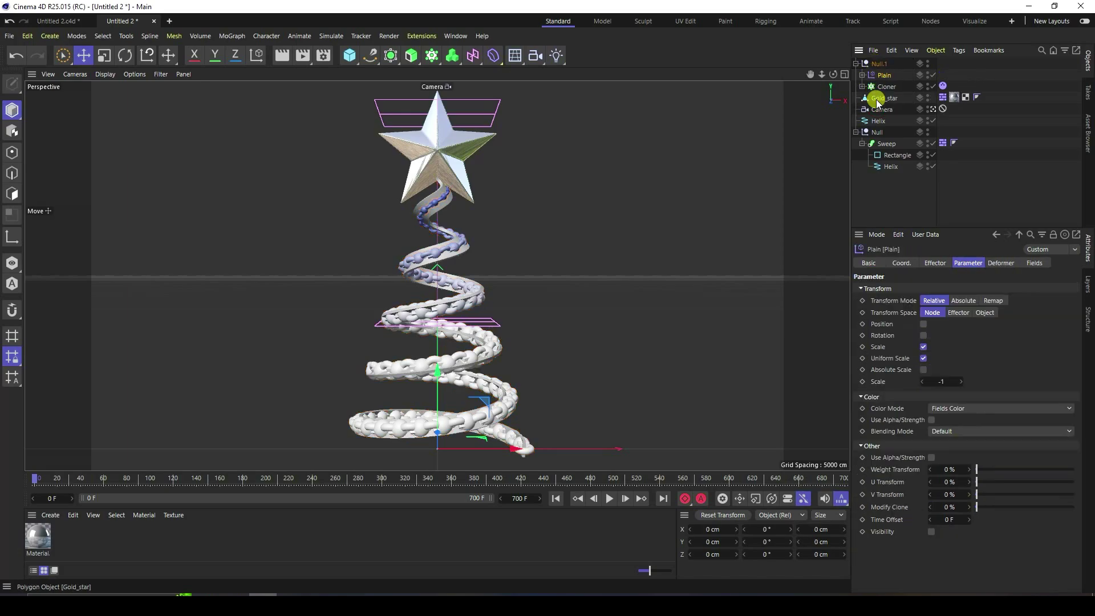
- Move Gold_star, the Camera and the standalone Helix into the new null as well
{"action": "left_click_drag", "start_coordinate": [878, 100], "coordinate": [878, 67]}
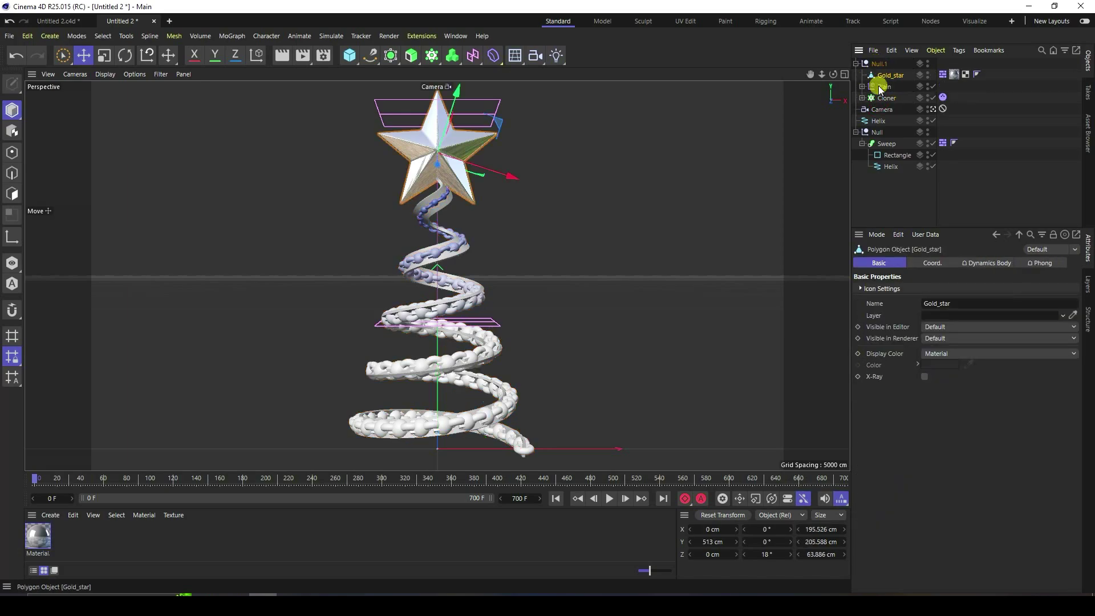
{"action": "left_click", "coordinate": [856, 63]}
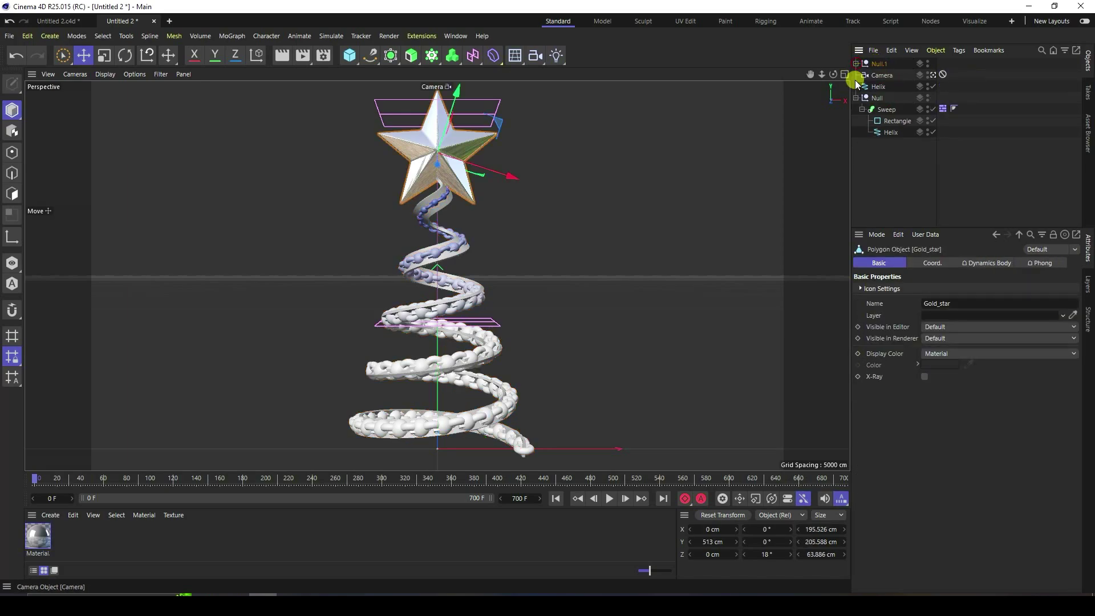
{"action": "left_click_drag", "start_coordinate": [881, 62], "coordinate": [881, 63]}
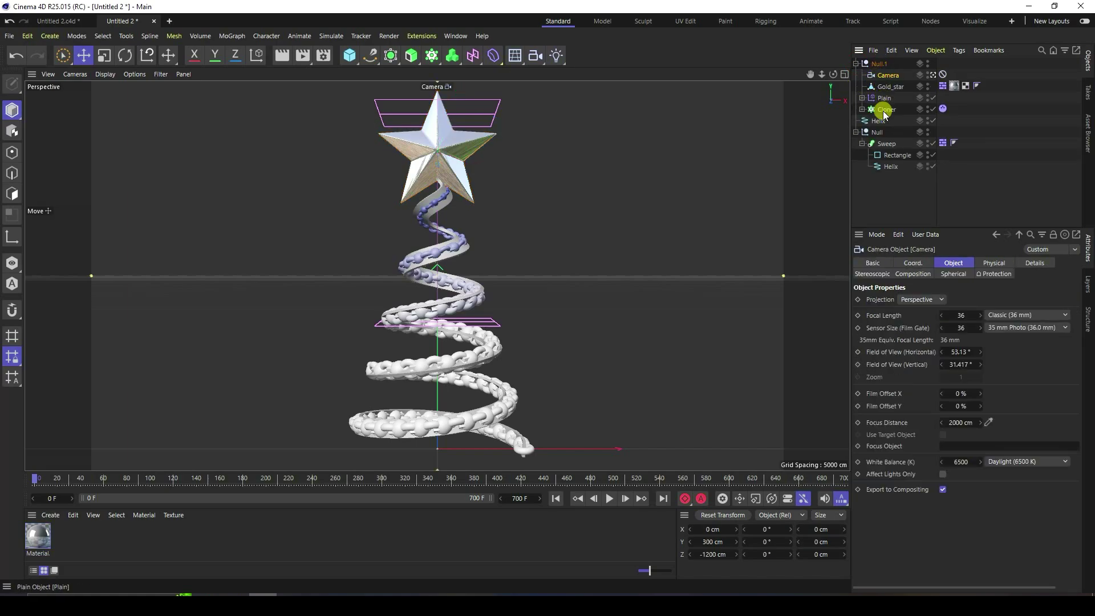
{"action": "left_click_drag", "start_coordinate": [881, 123], "coordinate": [878, 67]}
{"action": "left_click", "coordinate": [856, 63]}
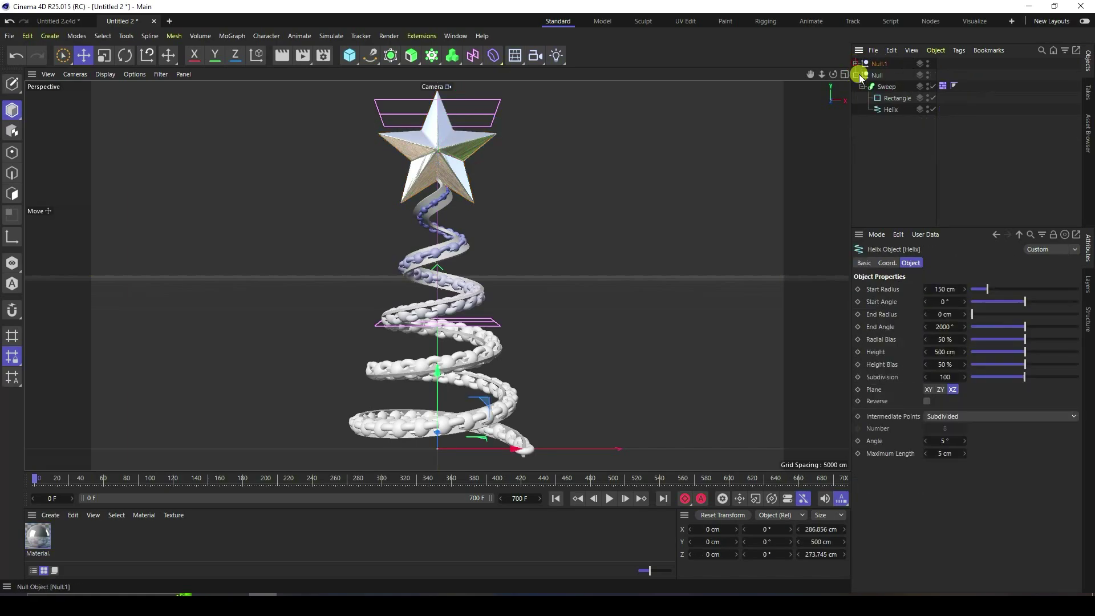
- Collapse the Sweep's null group and check the contents of the new null group
{"action": "left_click", "coordinate": [856, 75]}
{"action": "left_click", "coordinate": [884, 100]}
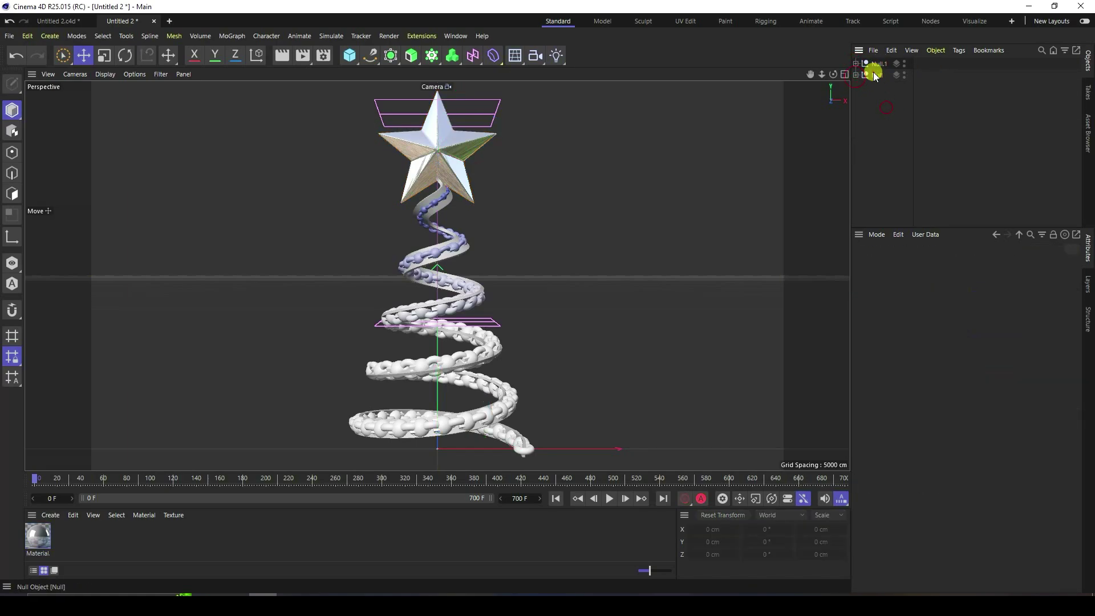
{"action": "left_click", "coordinate": [877, 75]}
{"action": "left_click", "coordinate": [866, 108]}
{"action": "left_click", "coordinate": [857, 63]}
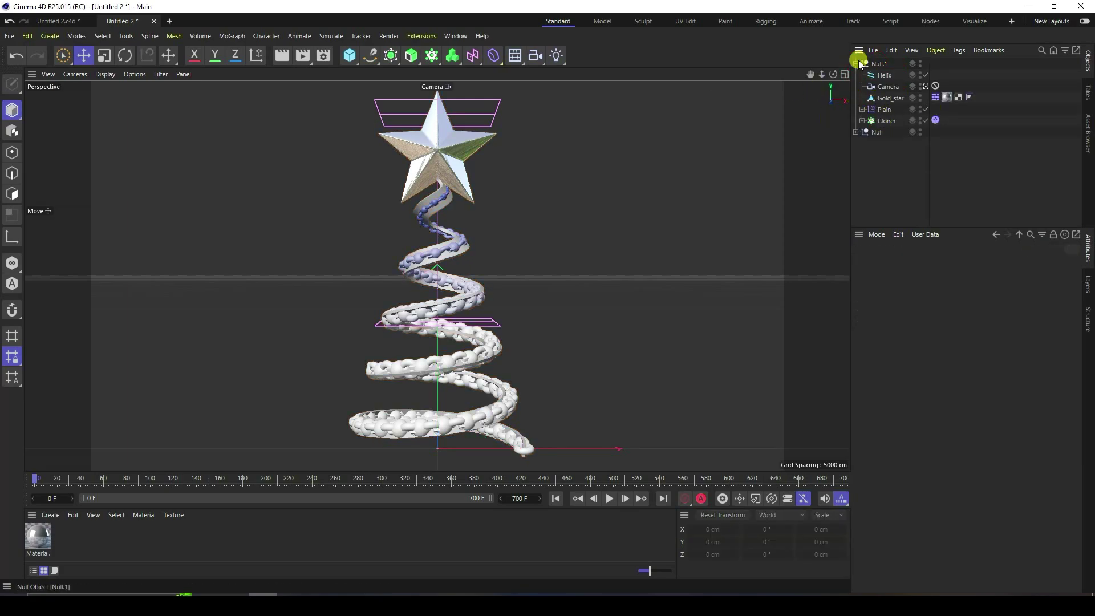
{"action": "left_click", "coordinate": [856, 63]}
- Merge the Star 3D object file from the c4d folder into the project using the default FBX import settings
{"action": "left_click", "coordinate": [8, 36]}
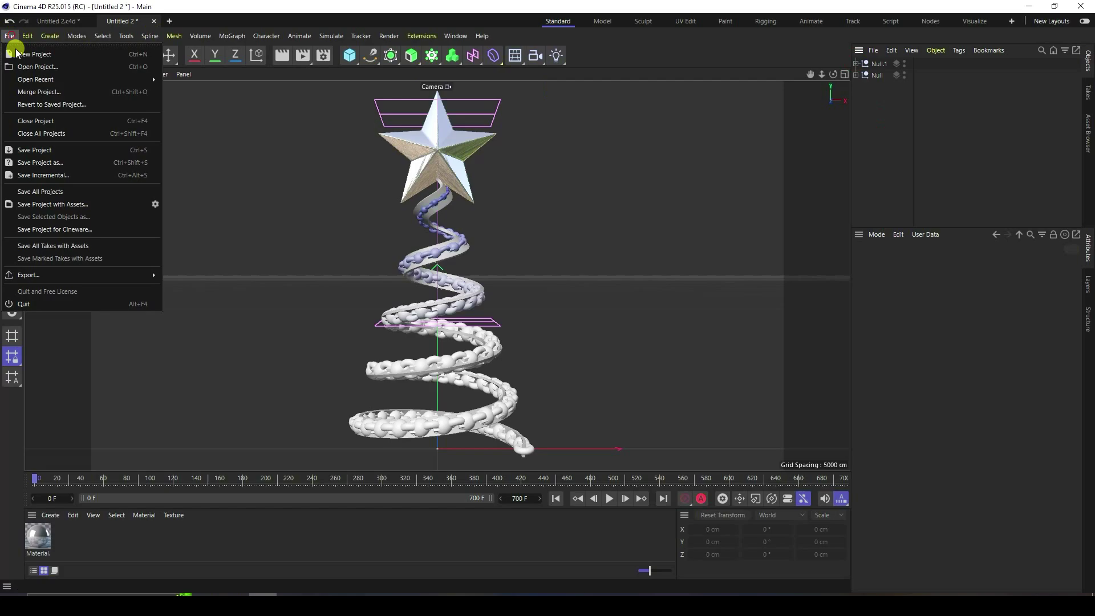
{"action": "left_click", "coordinate": [51, 103]}
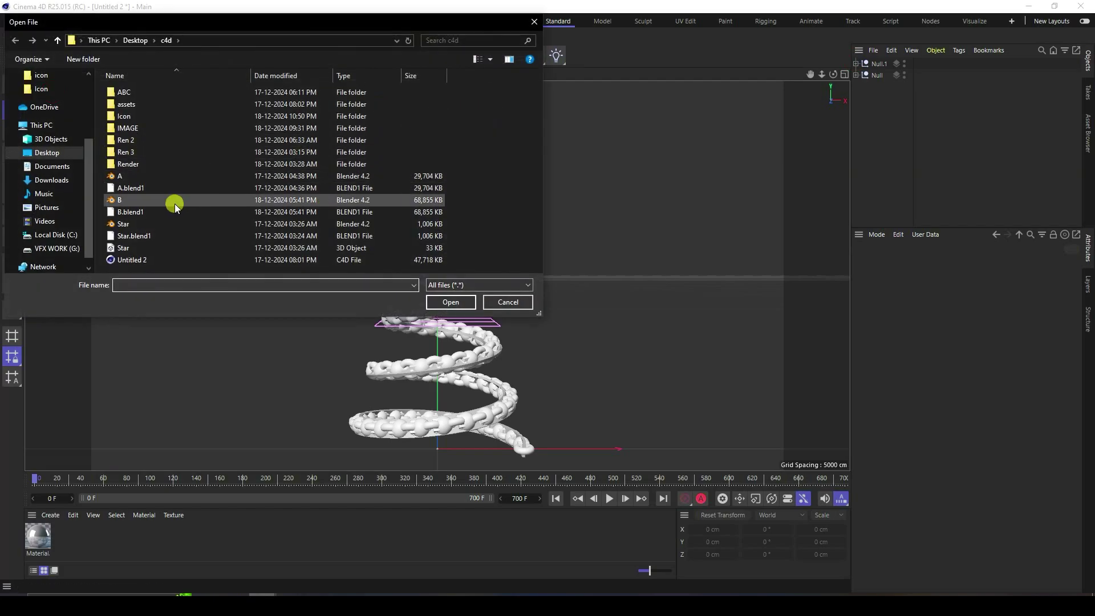
{"action": "left_click", "coordinate": [132, 248]}
{"action": "left_click", "coordinate": [442, 301]}
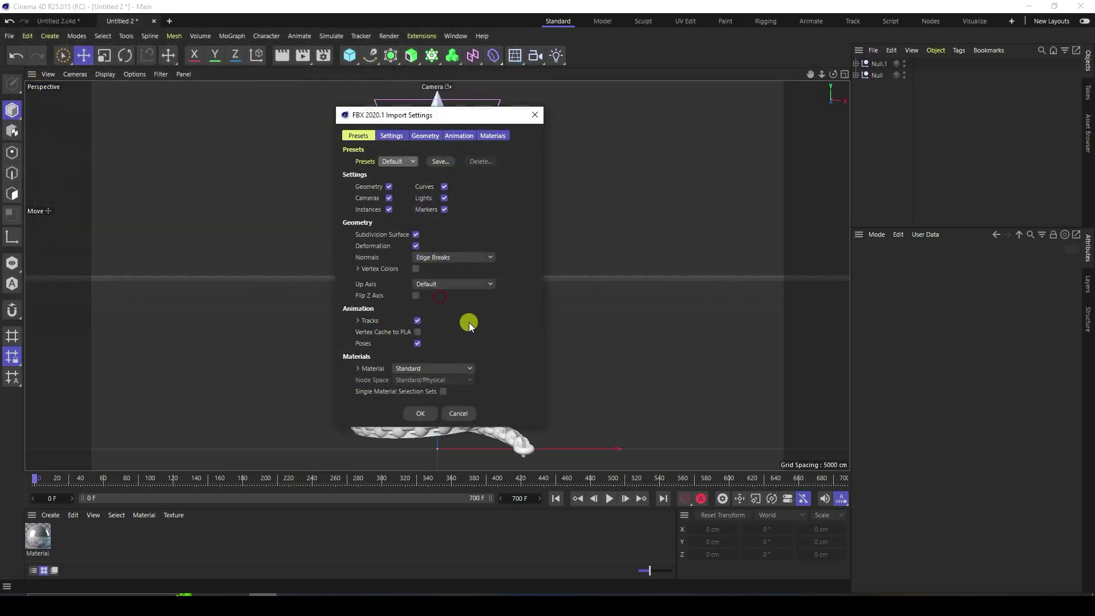
{"action": "left_click", "coordinate": [421, 412]}
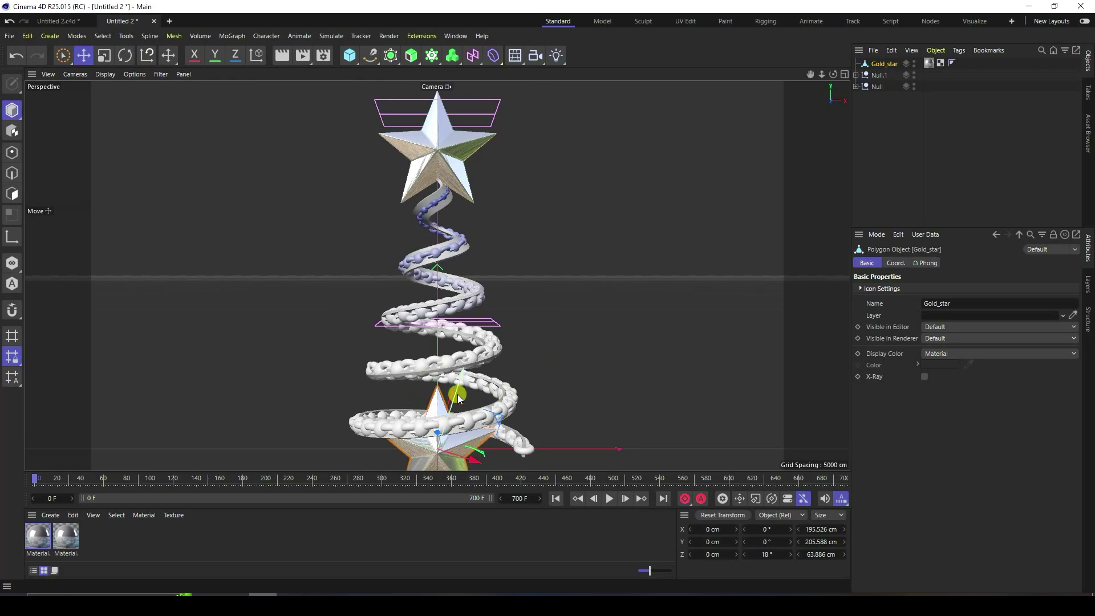
- Scale the newly imported Gold_star to 20 on the X, Y and Z axes, keeping its X position at 0 cm
{"action": "left_click", "coordinate": [896, 263]}
{"action": "left_click_drag", "start_coordinate": [915, 289], "coordinate": [905, 286]}
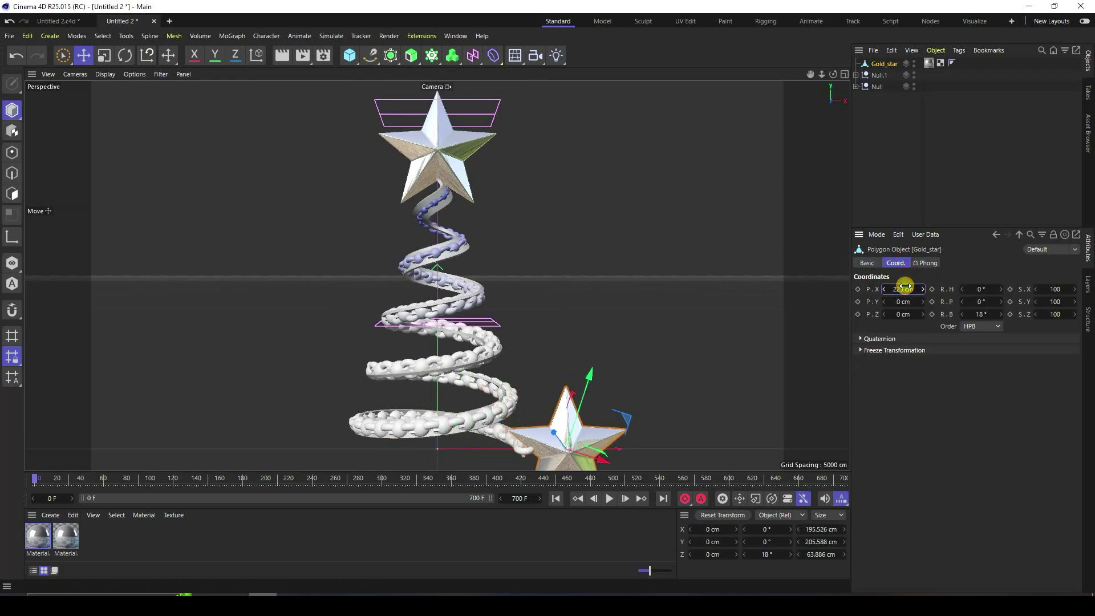
{"action": "right_click", "coordinate": [901, 295]}
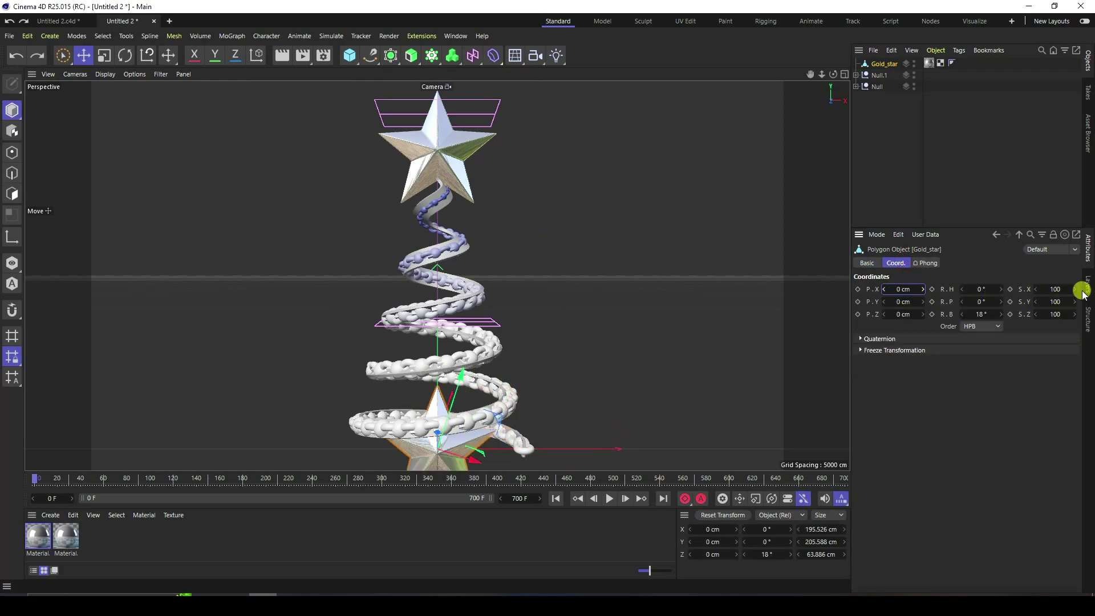
{"action": "type", "text": "20"}
{"action": "key", "text": "Return"}
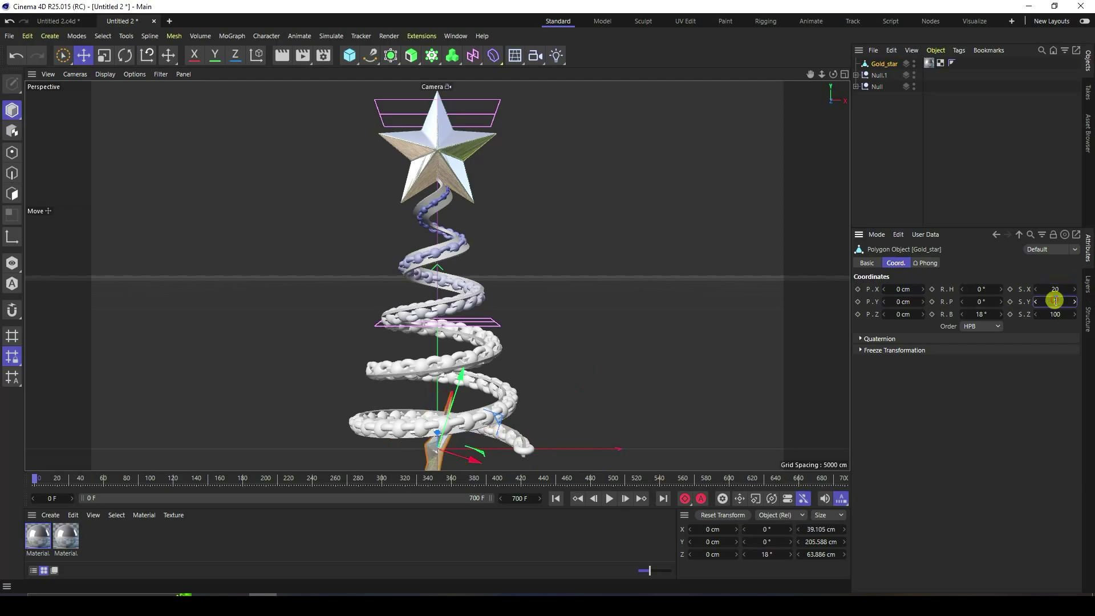
{"action": "type", "text": "20"}
{"action": "key", "text": "Return"}
{"action": "double_click", "coordinate": [1056, 314]}
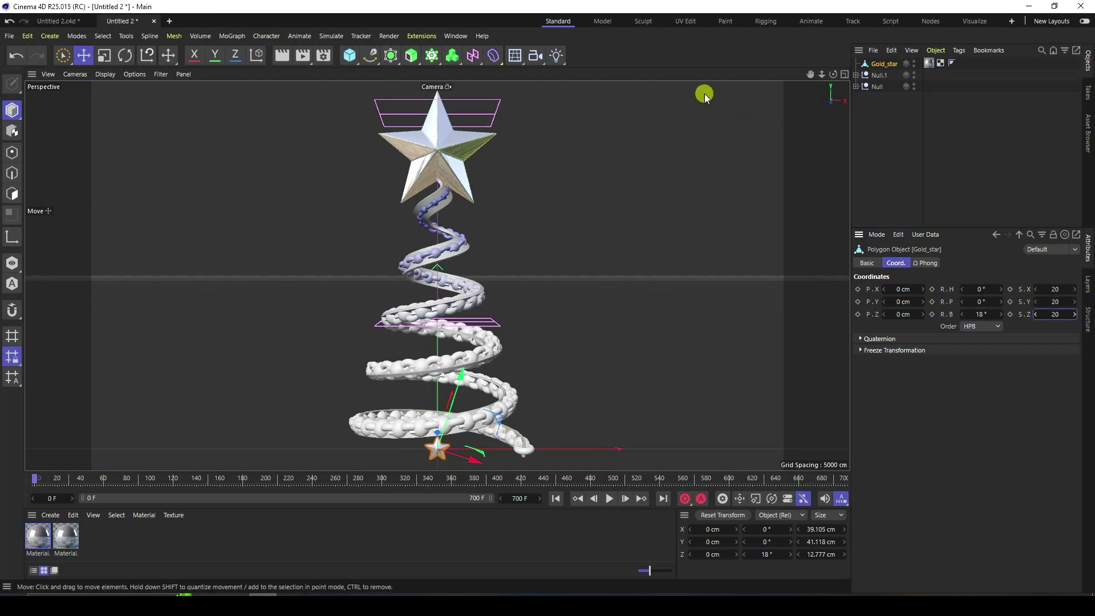
- Add a particle Emitter and set its Y position to 800 cm, above the star on the tree
{"action": "left_click", "coordinate": [331, 36]}
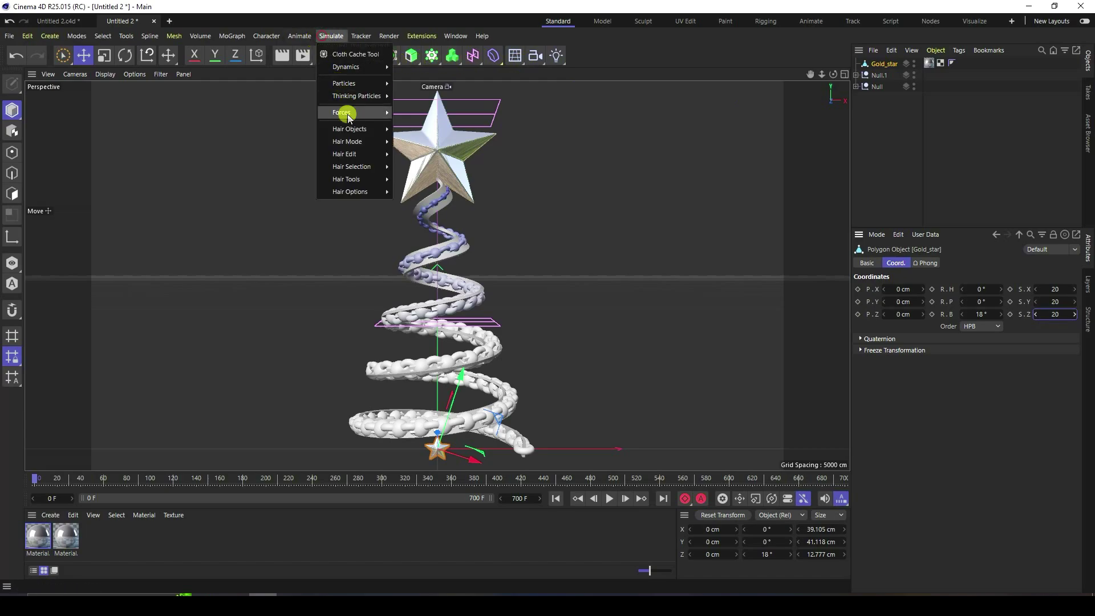
{"action": "mouse_move", "coordinate": [352, 118]}
{"action": "mouse_move", "coordinate": [358, 83]}
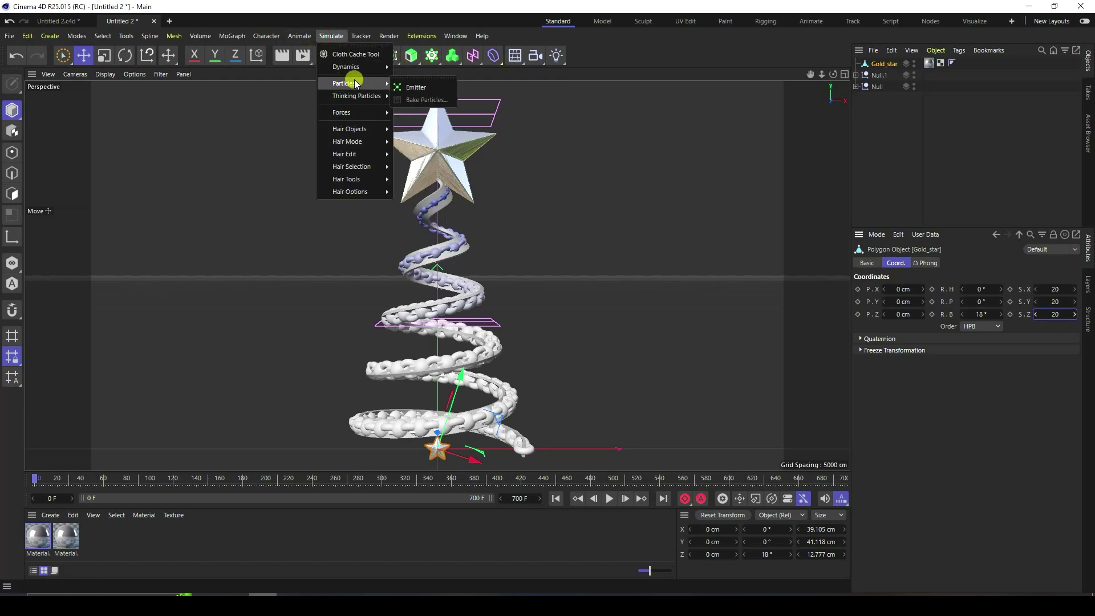
{"action": "left_click", "coordinate": [426, 88]}
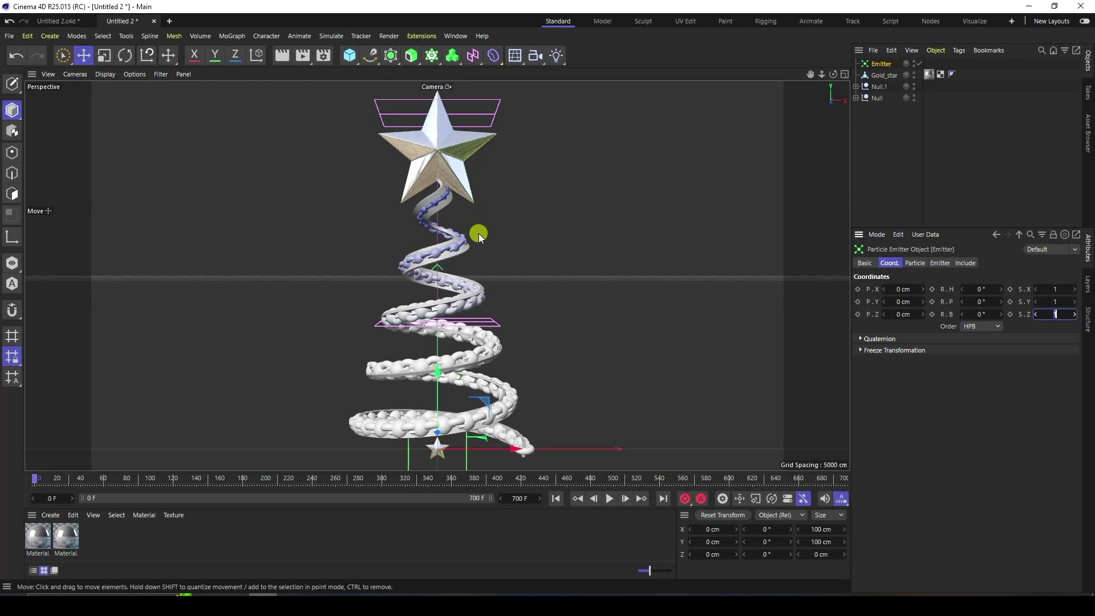
{"action": "left_click_drag", "start_coordinate": [433, 386], "coordinate": [548, 288]}
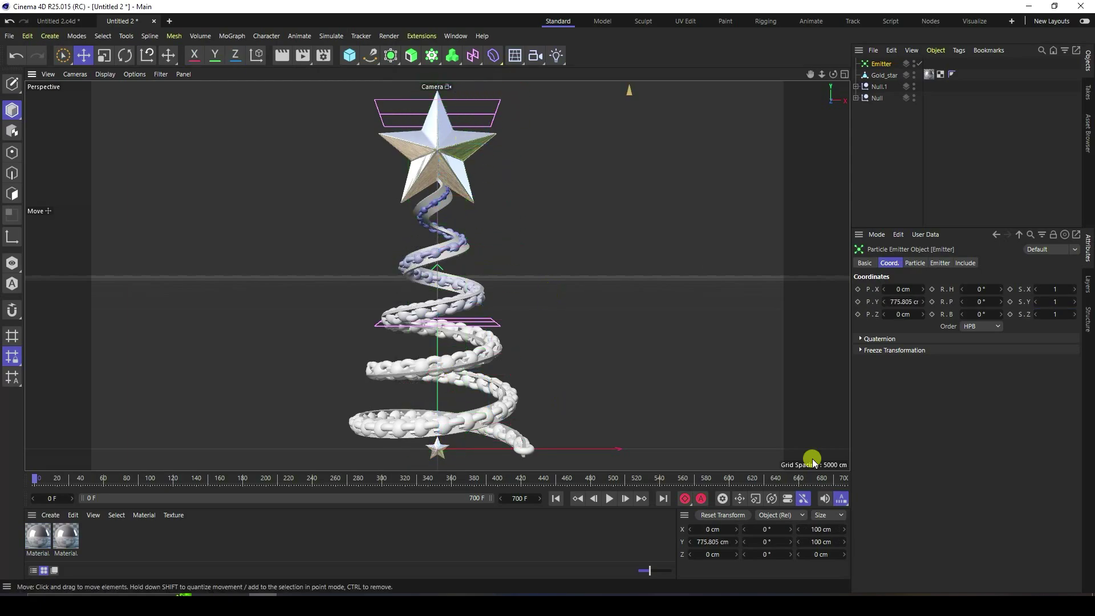
{"action": "left_click", "coordinate": [900, 302]}
{"action": "type", "text": "800"}
{"action": "key", "text": "Return"}
- Switch out of the Camera view and set the Emitter's pitch rotation to -90° so it points down at the tree
{"action": "middle_click", "coordinate": [420, 361]}
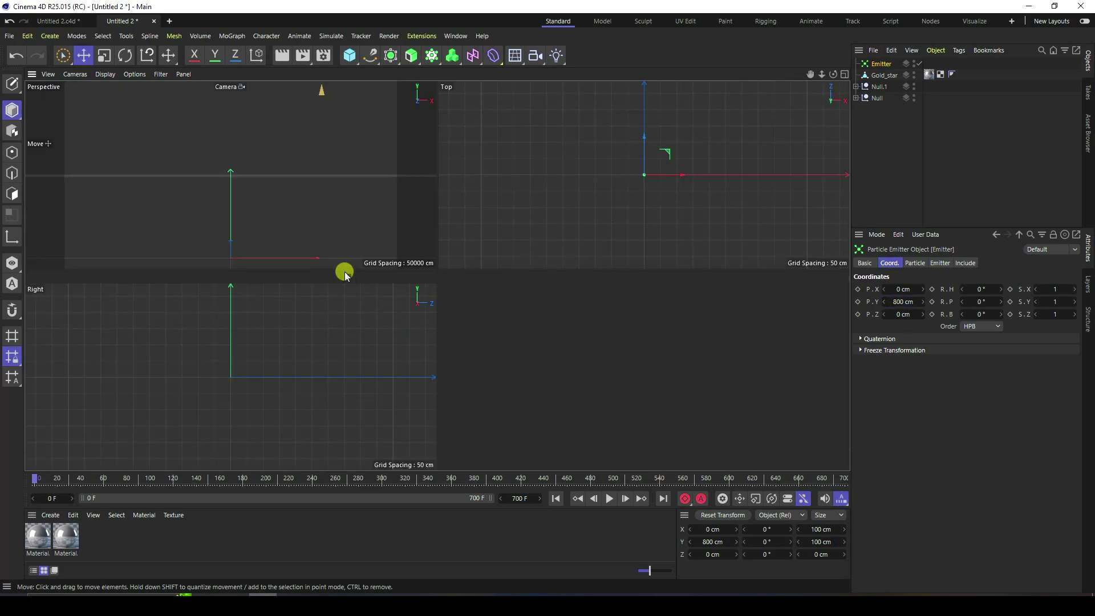
{"action": "middle_click", "coordinate": [342, 268]}
{"action": "left_click", "coordinate": [856, 86]}
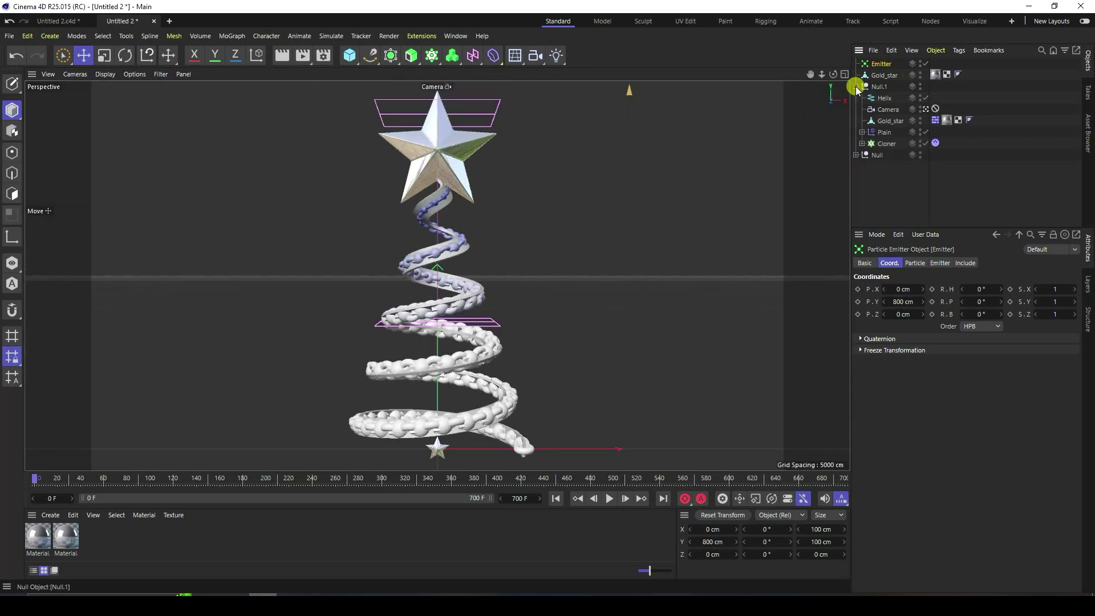
{"action": "left_click", "coordinate": [925, 109]}
{"action": "scroll", "coordinate": [384, 365], "scroll_direction": "down", "scroll_amount": 10}
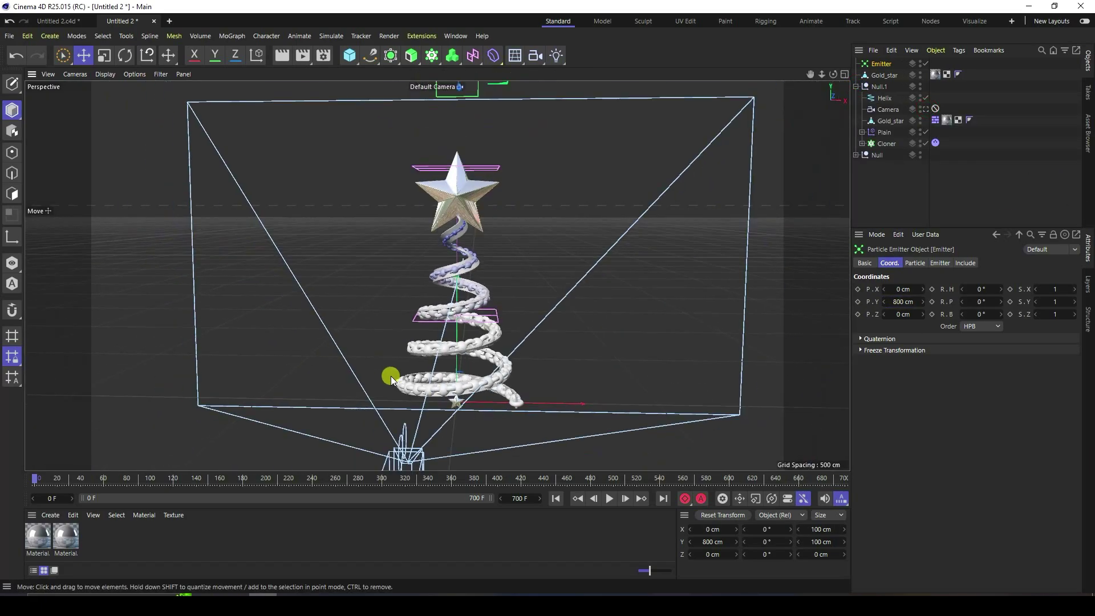
{"action": "scroll", "coordinate": [467, 130], "scroll_direction": "up", "scroll_amount": 5}
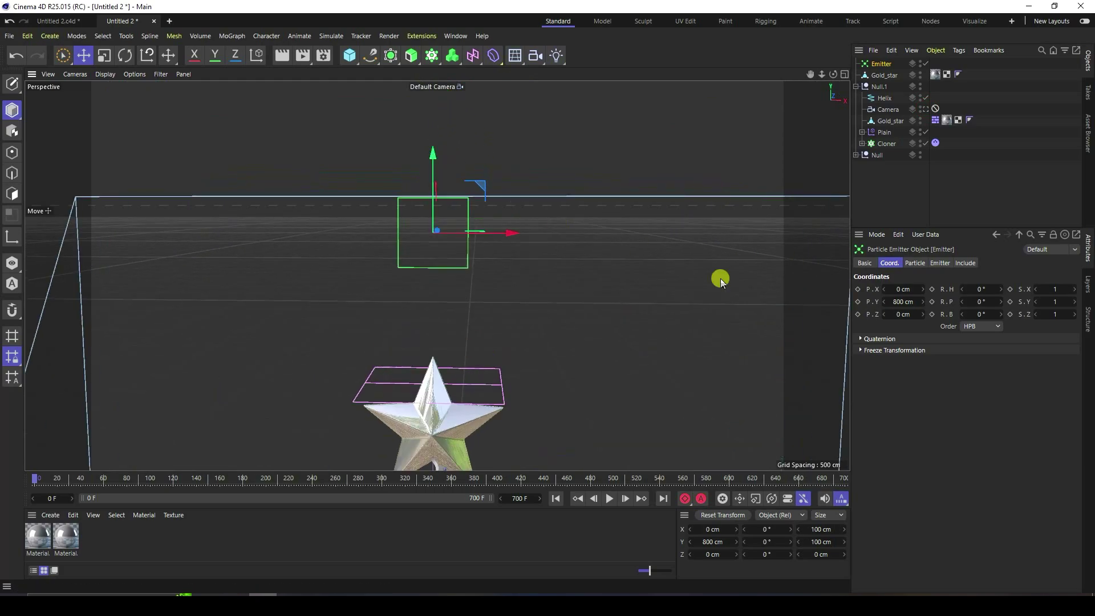
{"action": "left_click_drag", "start_coordinate": [977, 286], "coordinate": [976, 301]}
{"action": "key", "text": "ctrl+z"}
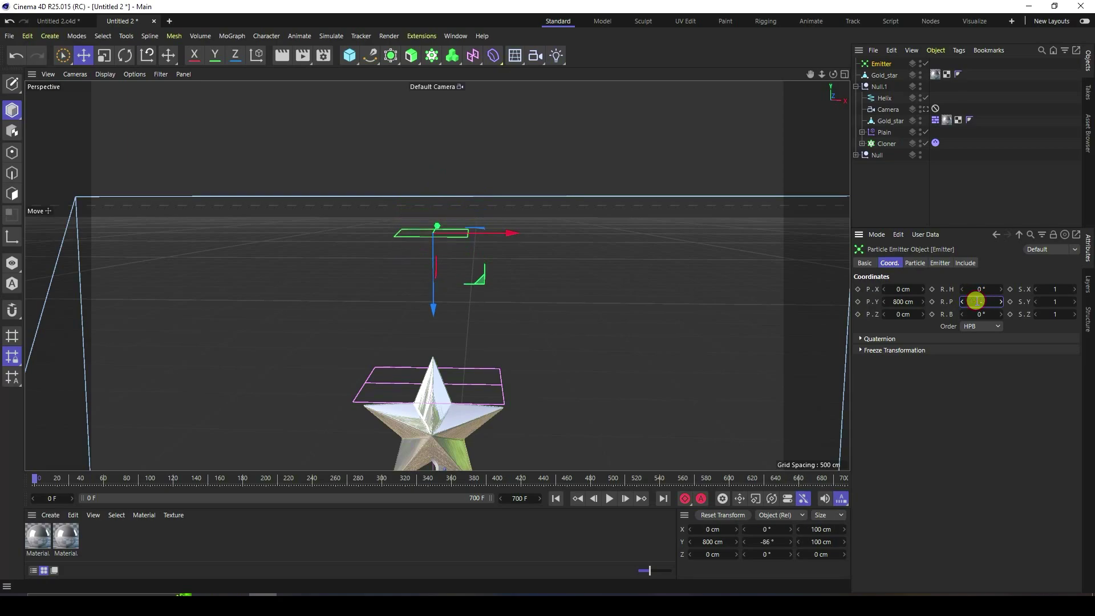
{"action": "key", "text": "Return"}
- Set the Emitter's X-Size to 400 cm and Y-Size to 200 cm
{"action": "left_click", "coordinate": [915, 262]}
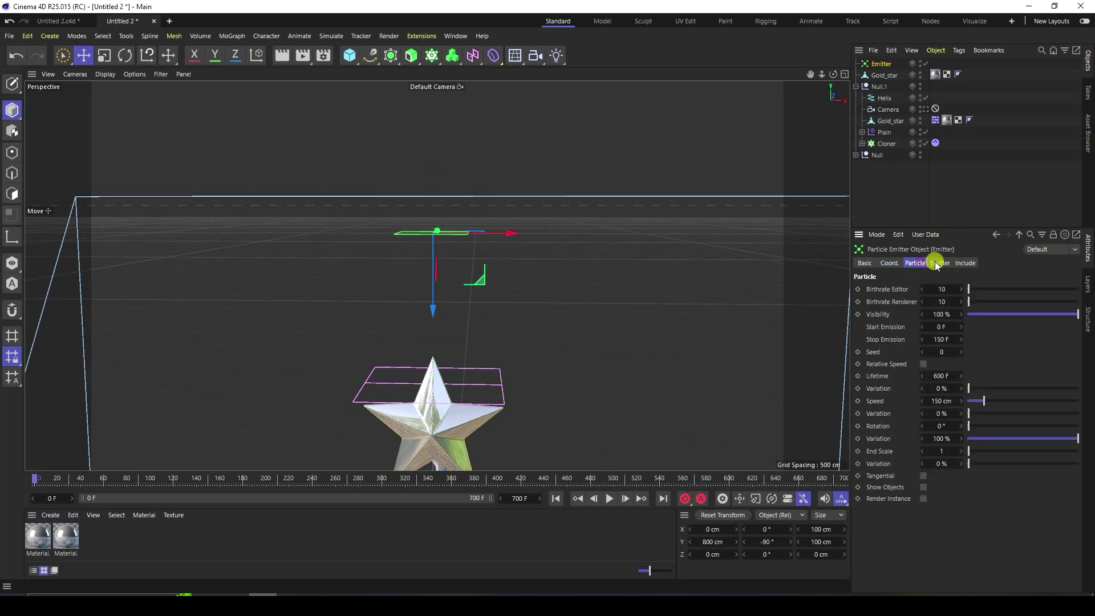
{"action": "left_click", "coordinate": [940, 263]}
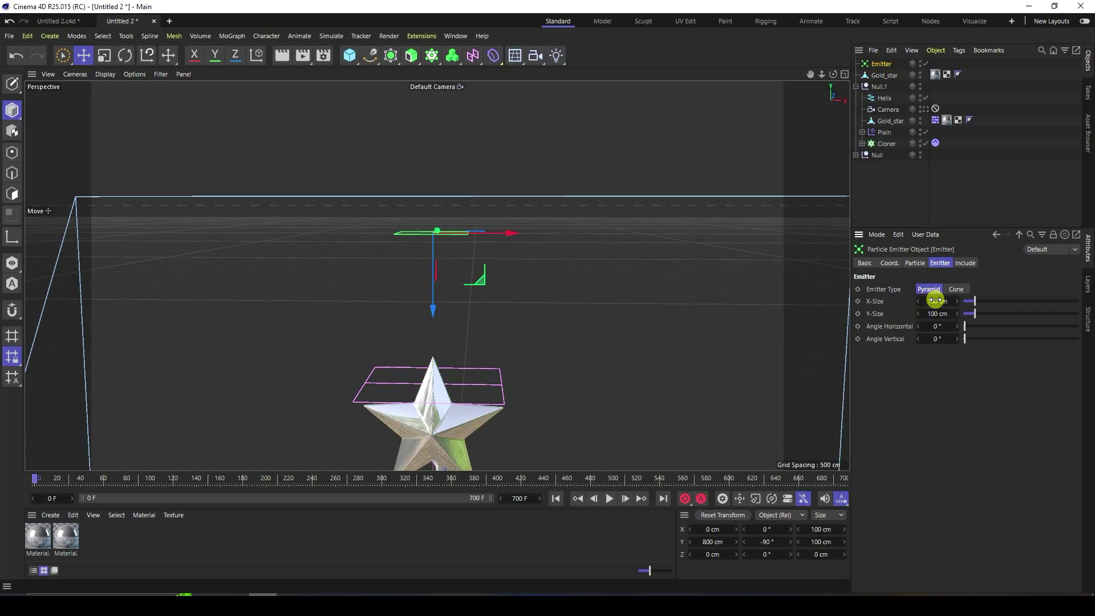
{"action": "left_click_drag", "start_coordinate": [935, 301], "coordinate": [936, 301]}
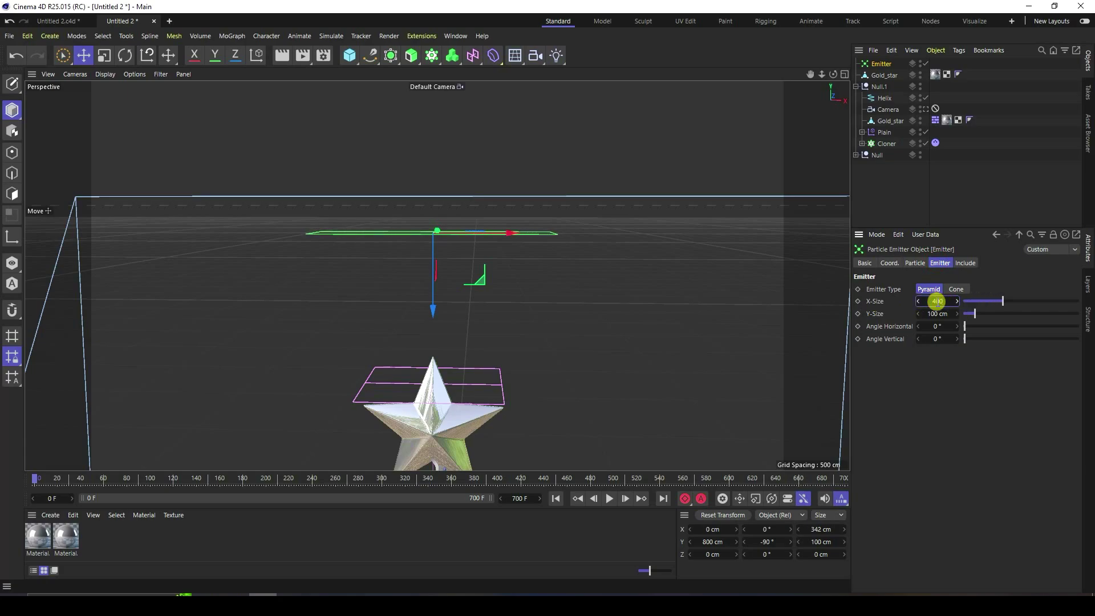
{"action": "key", "text": "Return"}
{"action": "middle_click", "coordinate": [513, 298]}
{"action": "middle_click", "coordinate": [345, 225]}
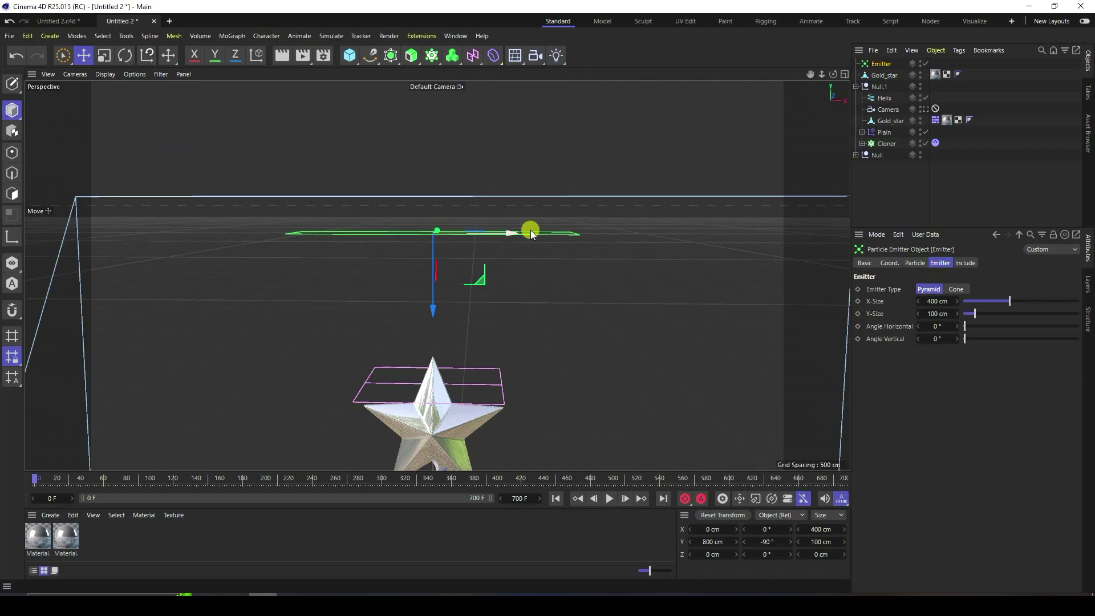
{"action": "left_click_drag", "start_coordinate": [833, 74], "coordinate": [851, 166]}
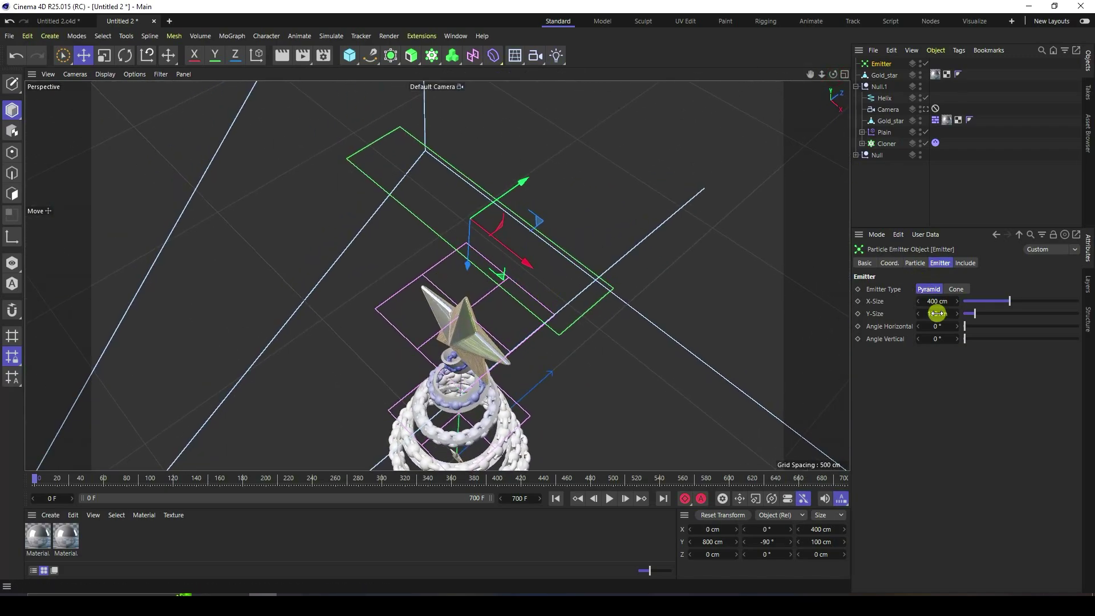
{"action": "left_click_drag", "start_coordinate": [936, 313], "coordinate": [935, 312]}
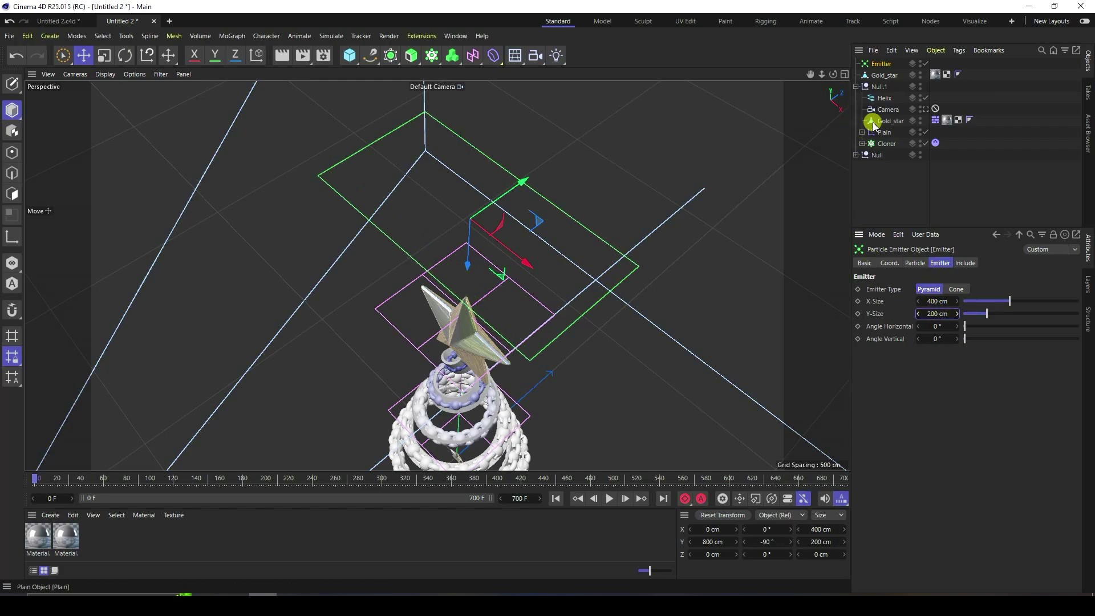
- Make the small Gold_star a child of the Emitter and select the Emitter
{"action": "left_click", "coordinate": [871, 76]}
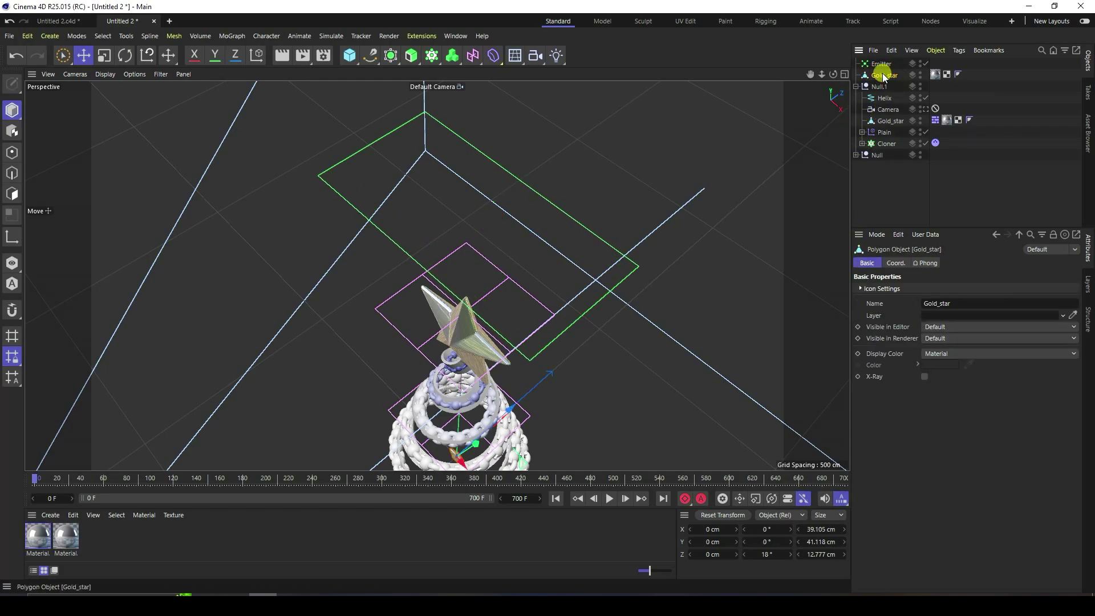
{"action": "left_click_drag", "start_coordinate": [883, 75], "coordinate": [883, 66]}
{"action": "left_click", "coordinate": [882, 64]}
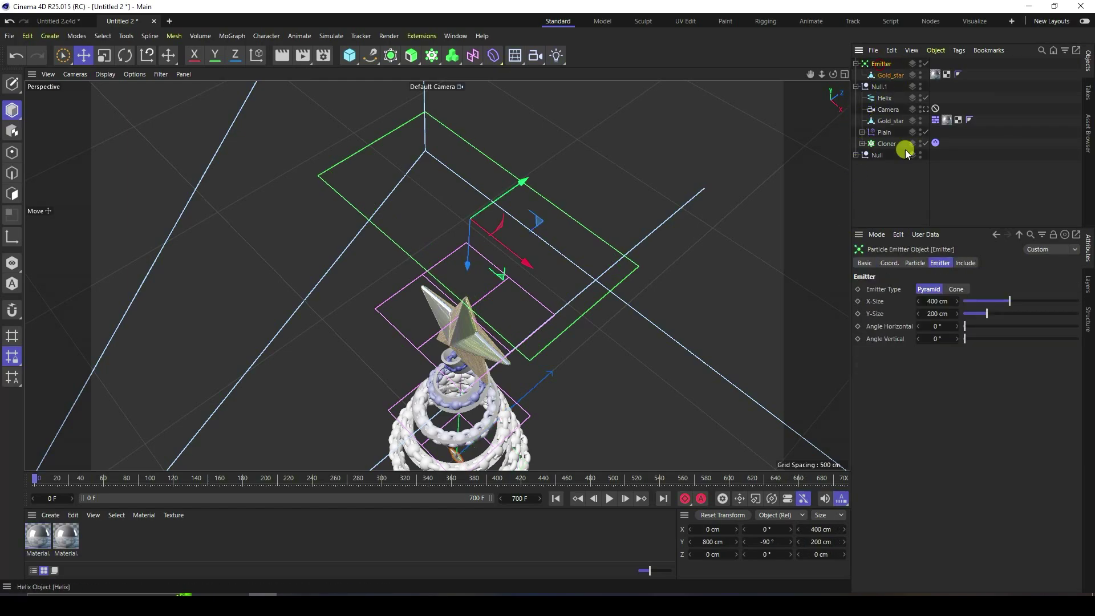
- Set the Emitter's birthrates to 14, stop emission 700 F, speed variation 10%, rotation 90° with 90% variation, and end scale 0.9 with 10% variation
{"action": "left_click", "coordinate": [914, 262]}
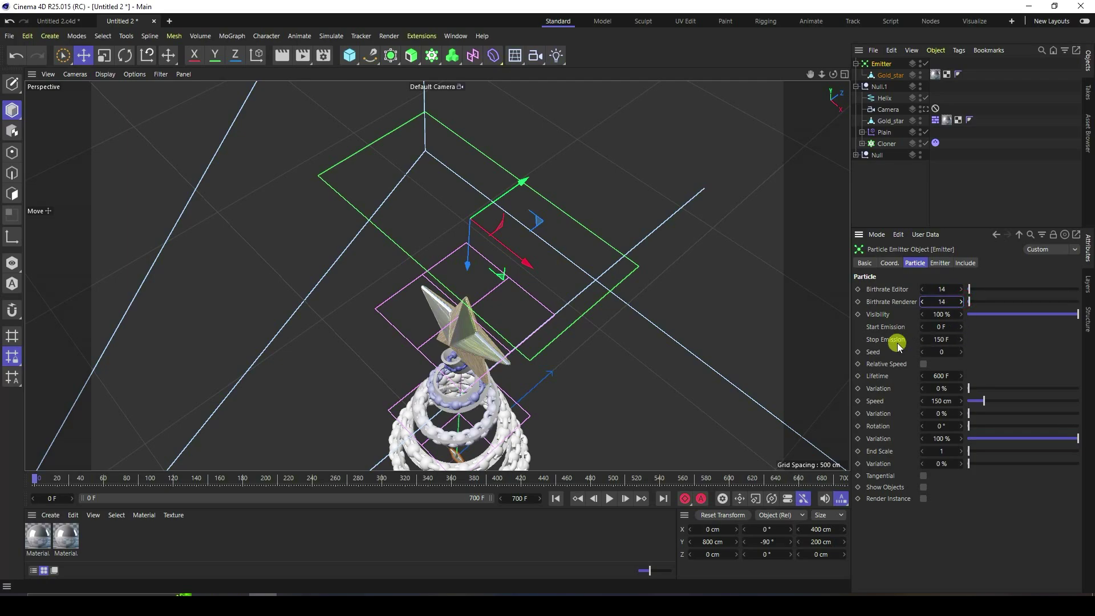
{"action": "left_click", "coordinate": [947, 340]}
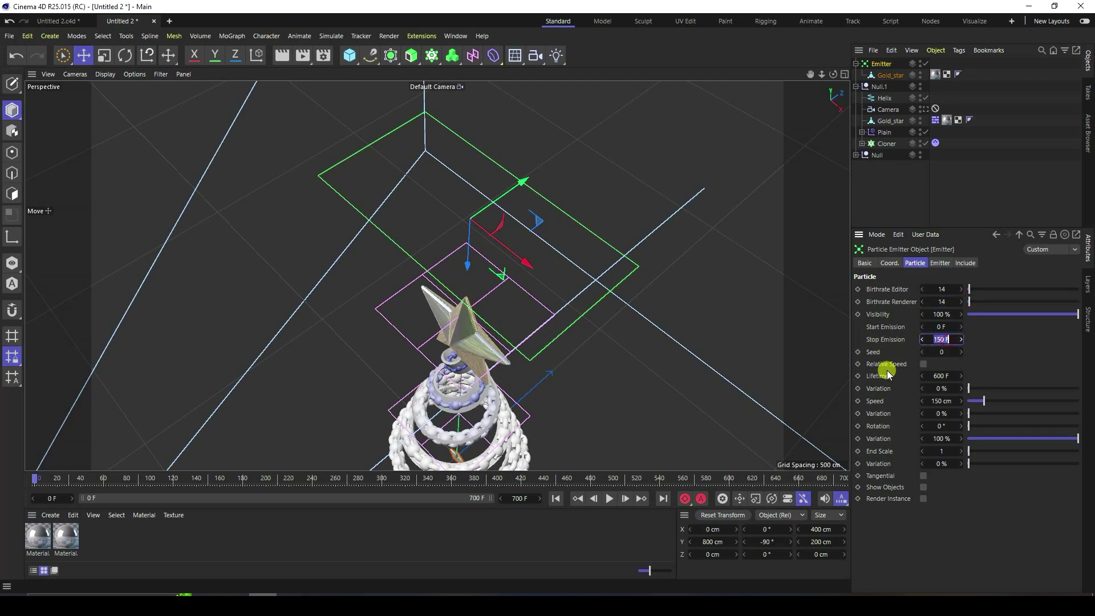
{"action": "type", "text": "700"}
{"action": "key", "text": "Return"}
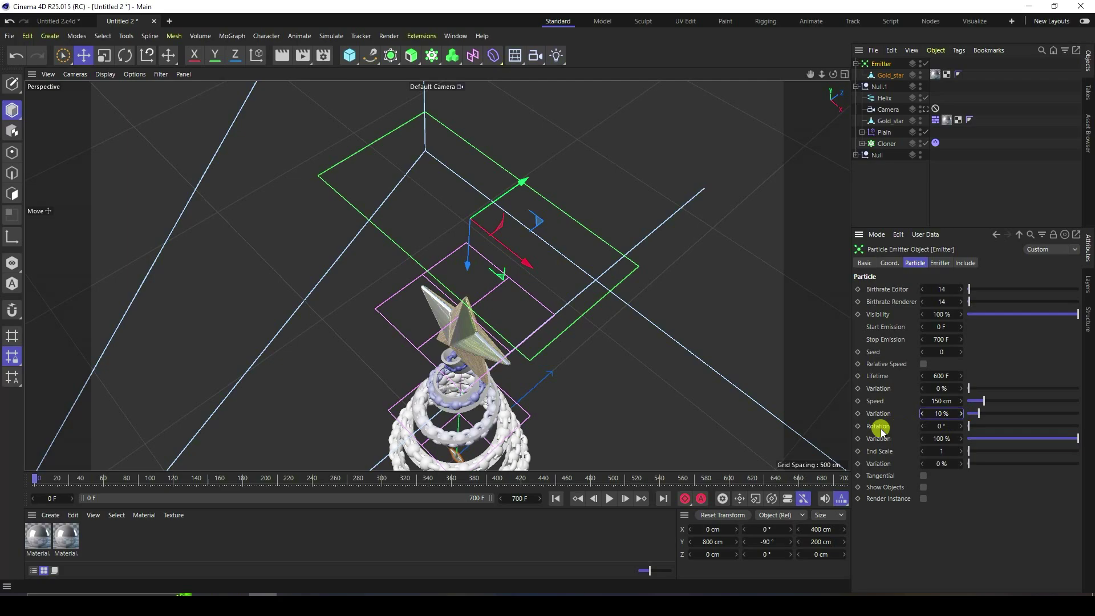
{"action": "left_click", "coordinate": [940, 427]}
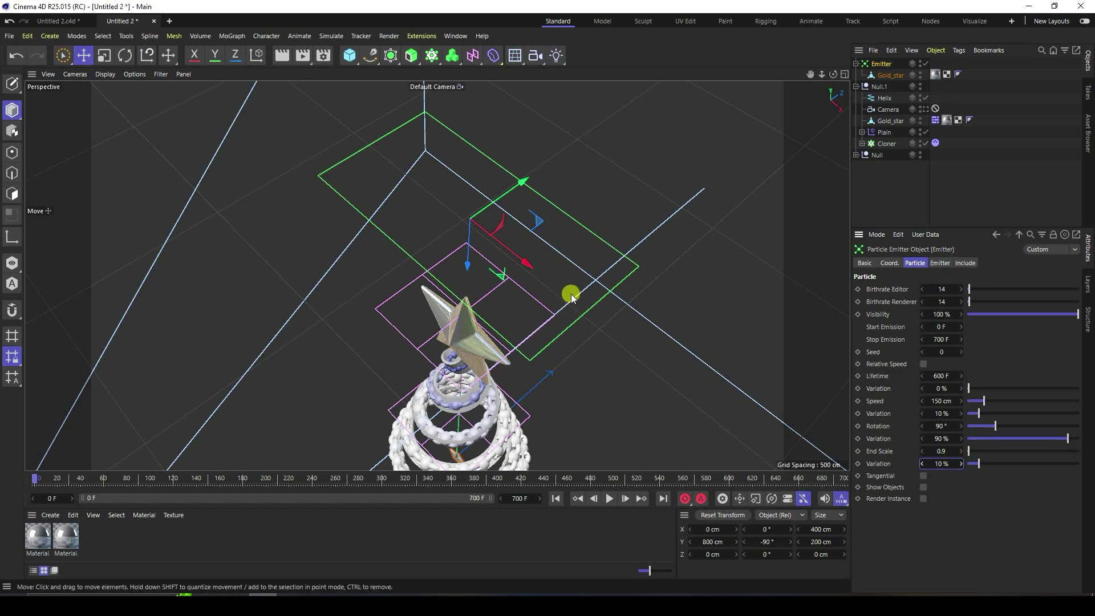
- Enable Show Objects for the Emitter's particles and frame the whole tree in the default view
{"action": "left_click_drag", "start_coordinate": [573, 322], "coordinate": [547, 296], "text": "alt"}
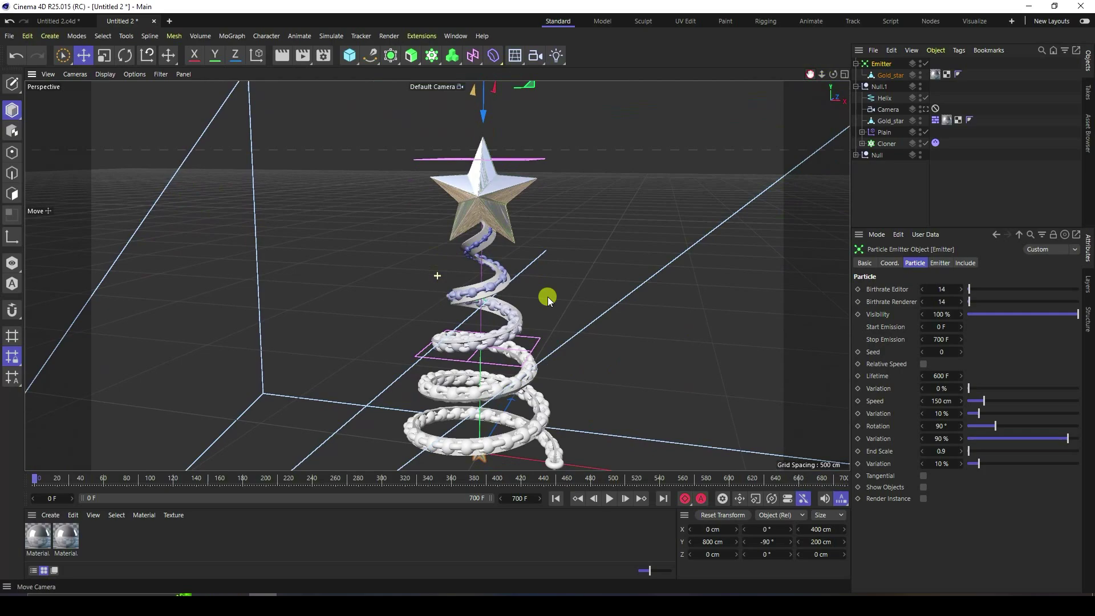
{"action": "left_click", "coordinate": [923, 487]}
{"action": "left_click_drag", "start_coordinate": [821, 74], "coordinate": [513, 319]}
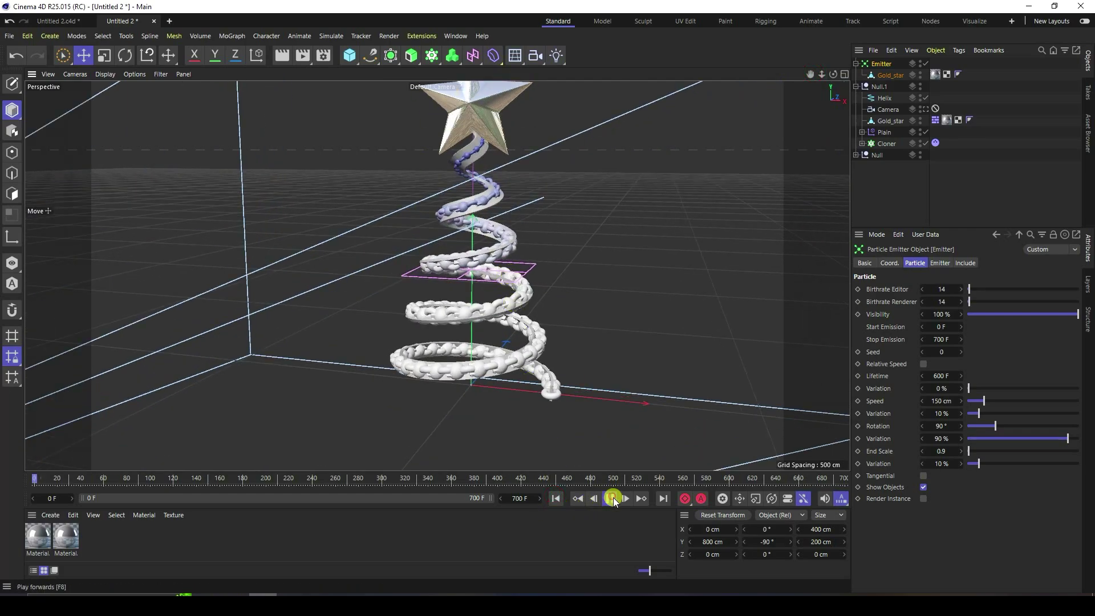
- Play the simulation and examine the emitted stars around the tree, first up close and finally through the scene Camera
{"action": "left_click", "coordinate": [612, 498]}
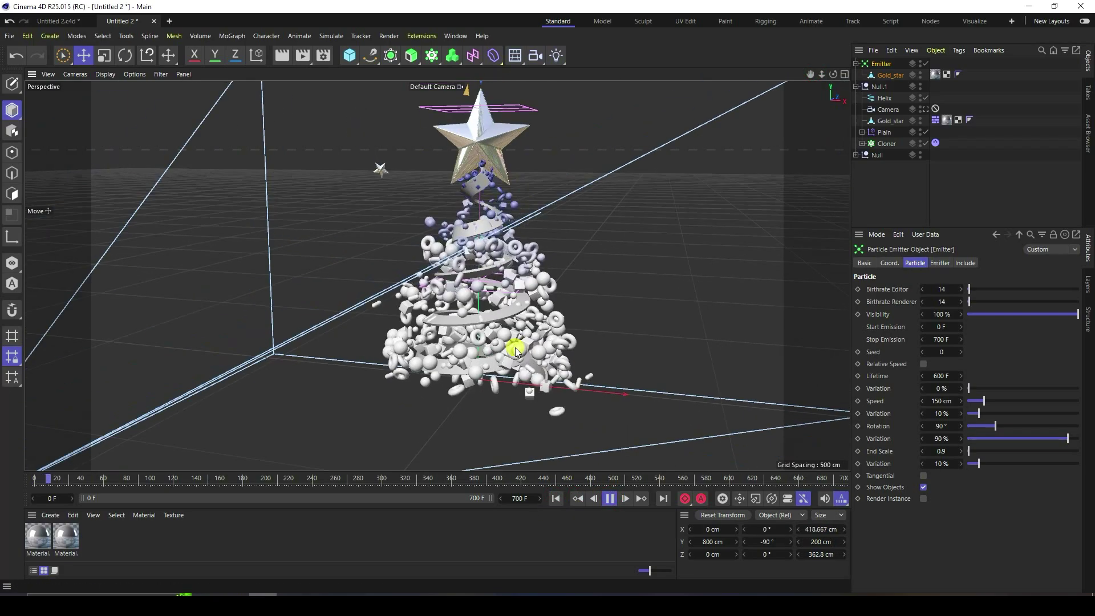
{"action": "left_click_drag", "start_coordinate": [516, 350], "coordinate": [509, 107], "text": "alt"}
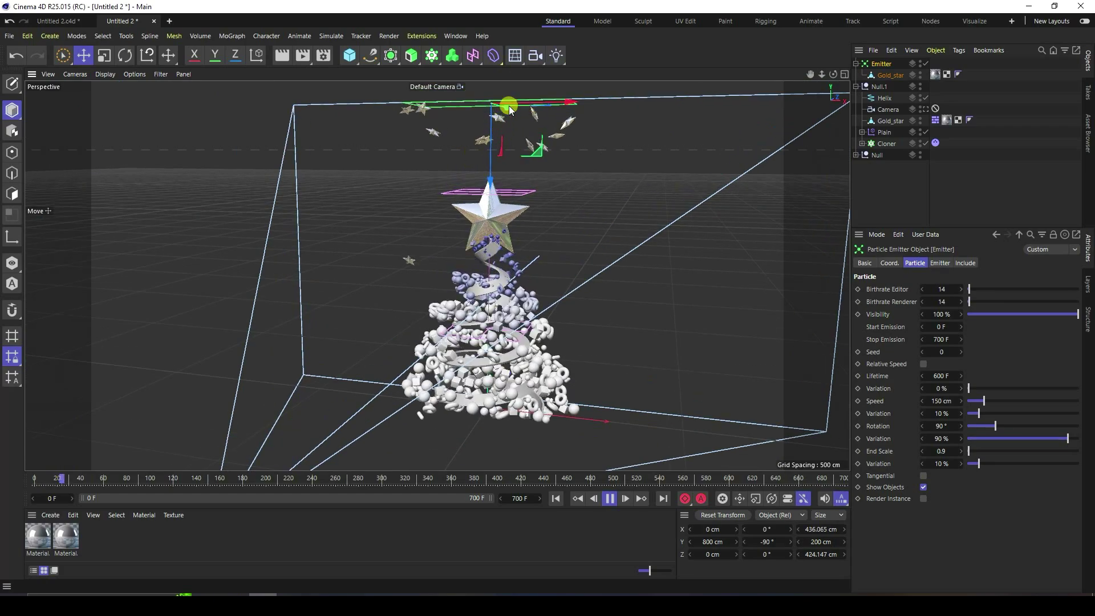
{"action": "scroll", "coordinate": [500, 125], "scroll_direction": "up", "scroll_amount": 6}
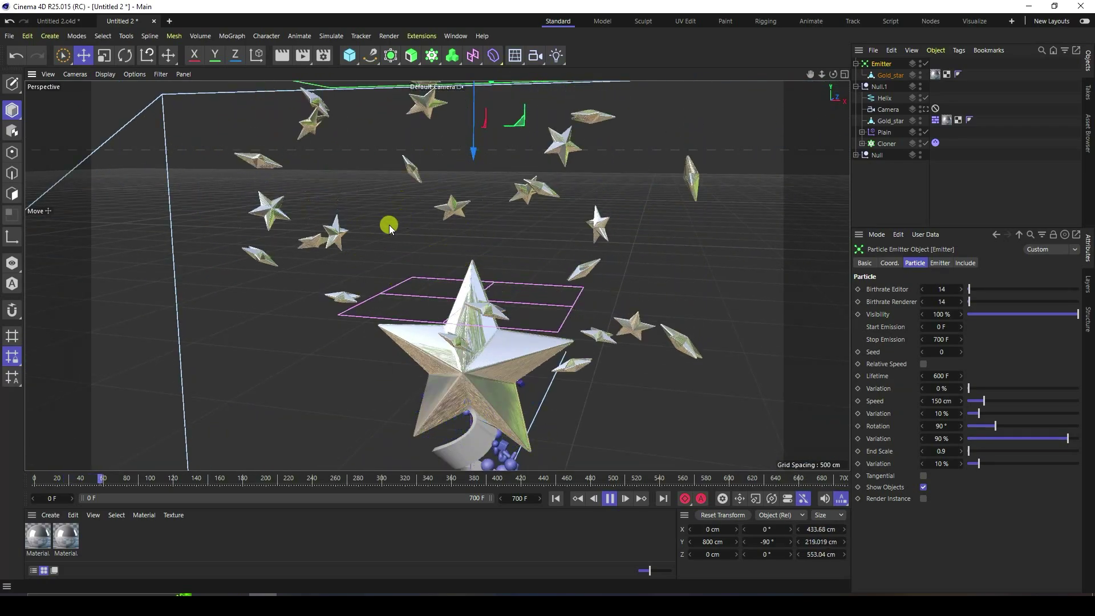
{"action": "left_click", "coordinate": [925, 109]}
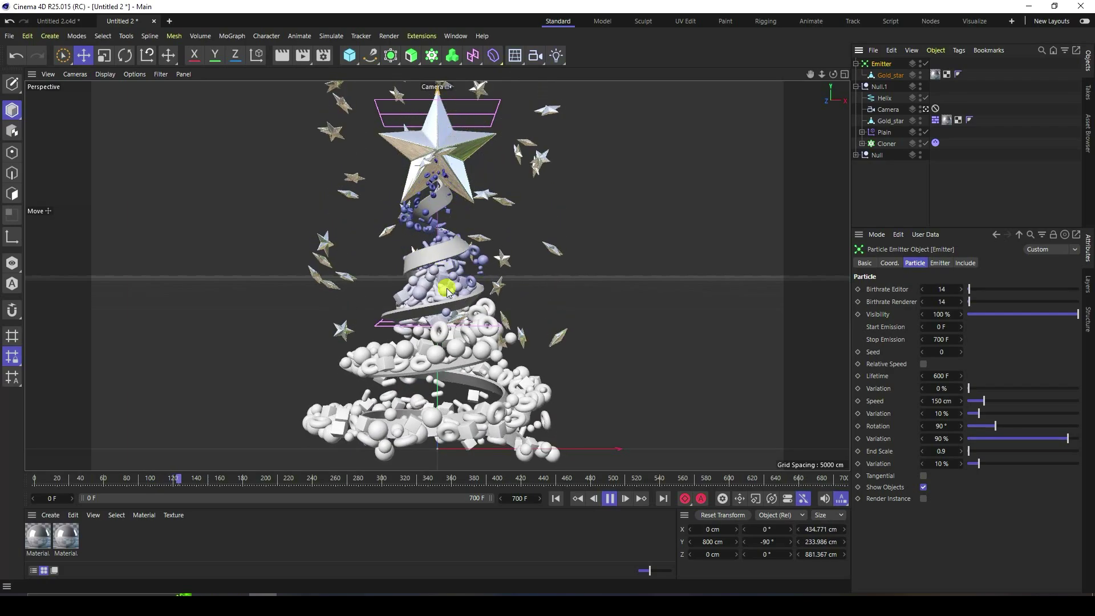
- Stop and rewind the animation, and add a 2000 × 2000 cm Plane as the floor, positioned at Y -100 cm
{"action": "left_click", "coordinate": [610, 498]}
{"action": "left_click", "coordinate": [556, 499]}
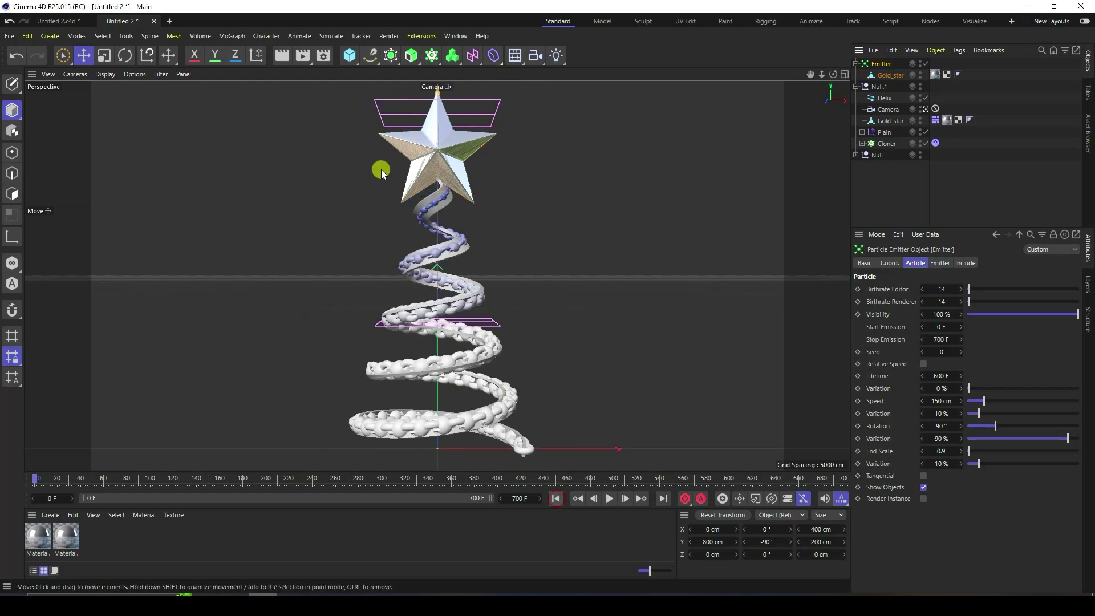
{"action": "left_click", "coordinate": [349, 55]}
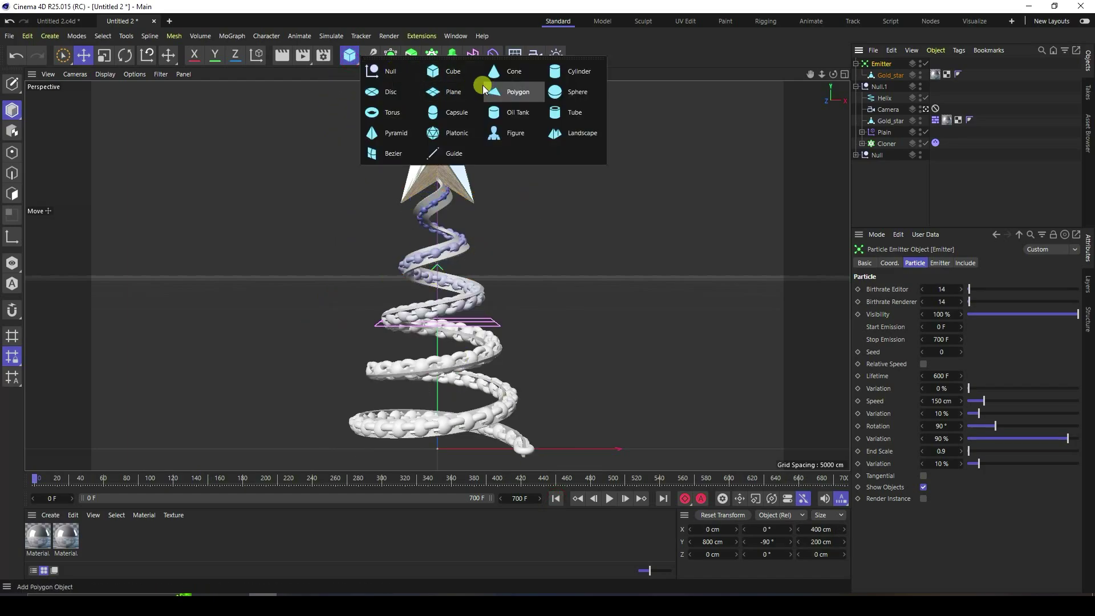
{"action": "left_click", "coordinate": [447, 90]}
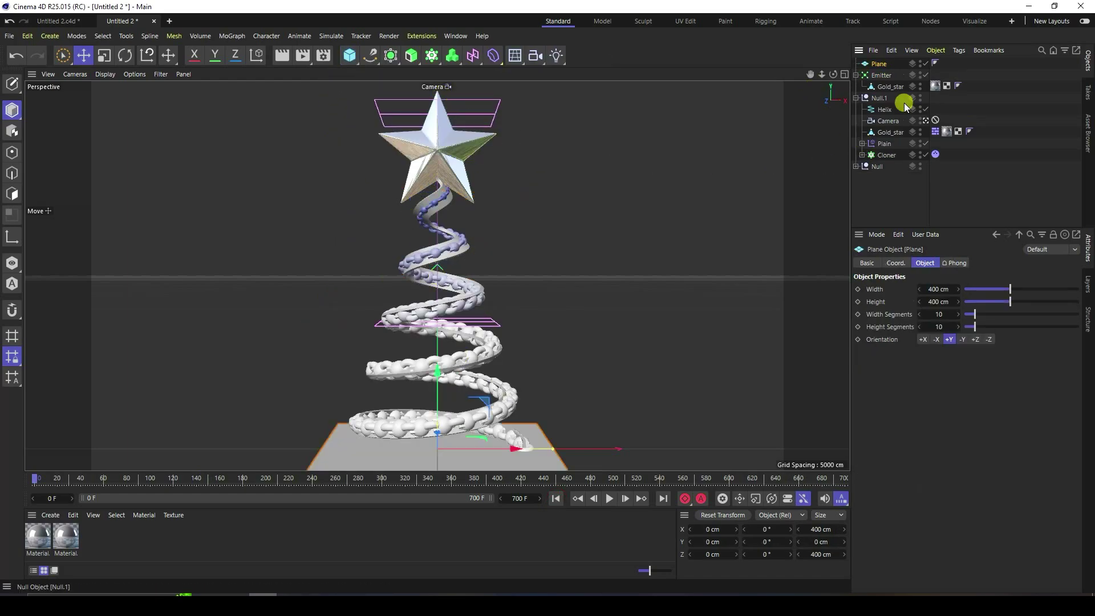
{"action": "left_click", "coordinate": [942, 286]}
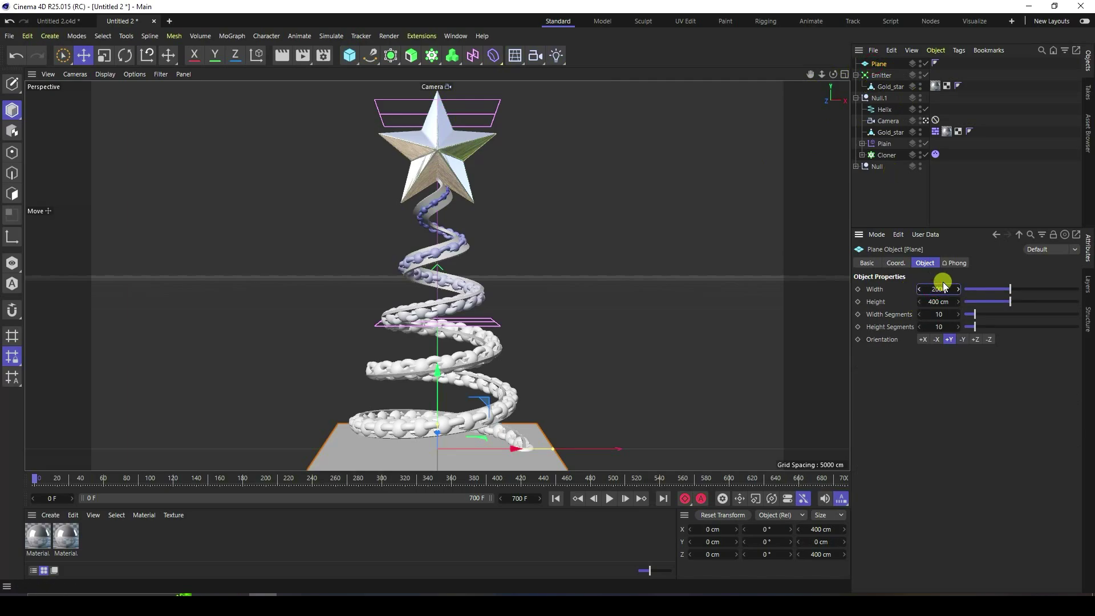
{"action": "type", "text": "2000"}
{"action": "key", "text": "Tab"}
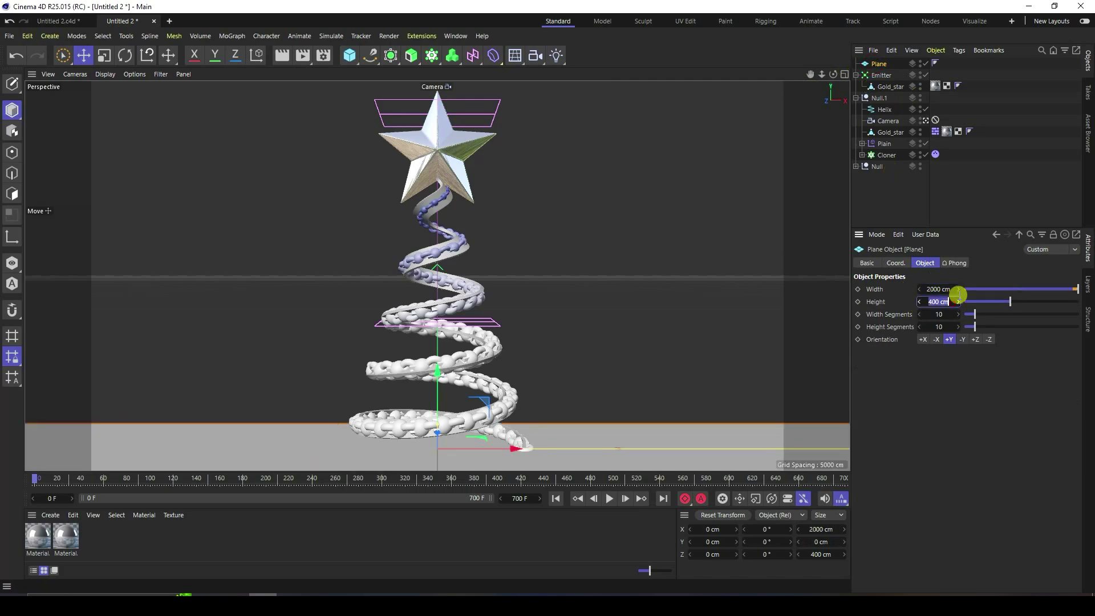
{"action": "type", "text": "2000"}
{"action": "key", "text": "Return"}
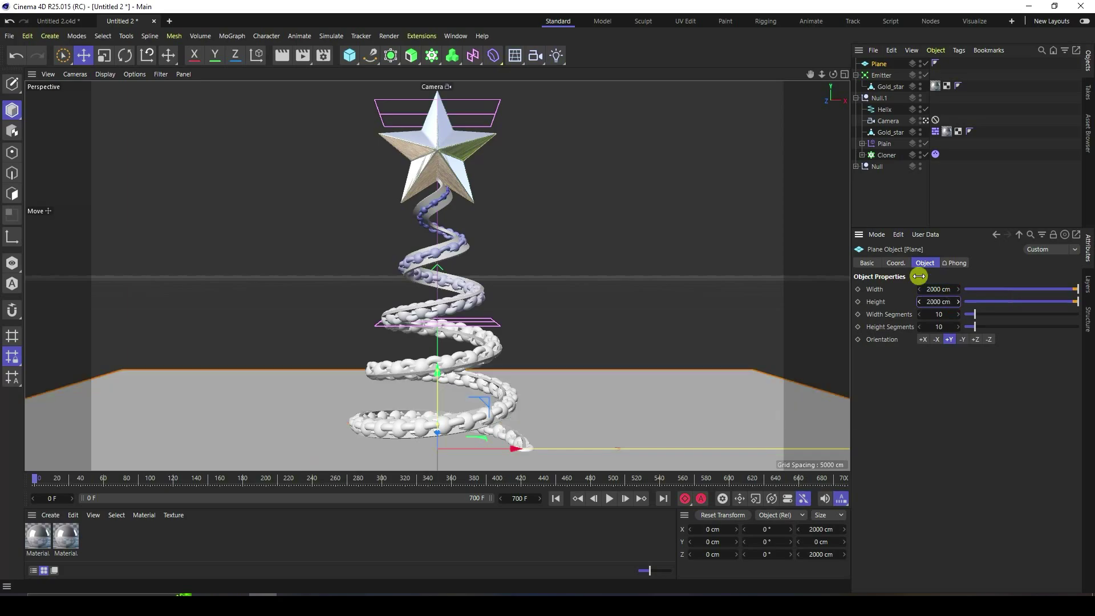
{"action": "left_click", "coordinate": [898, 264]}
{"action": "left_click_drag", "start_coordinate": [902, 302], "coordinate": [897, 302]}
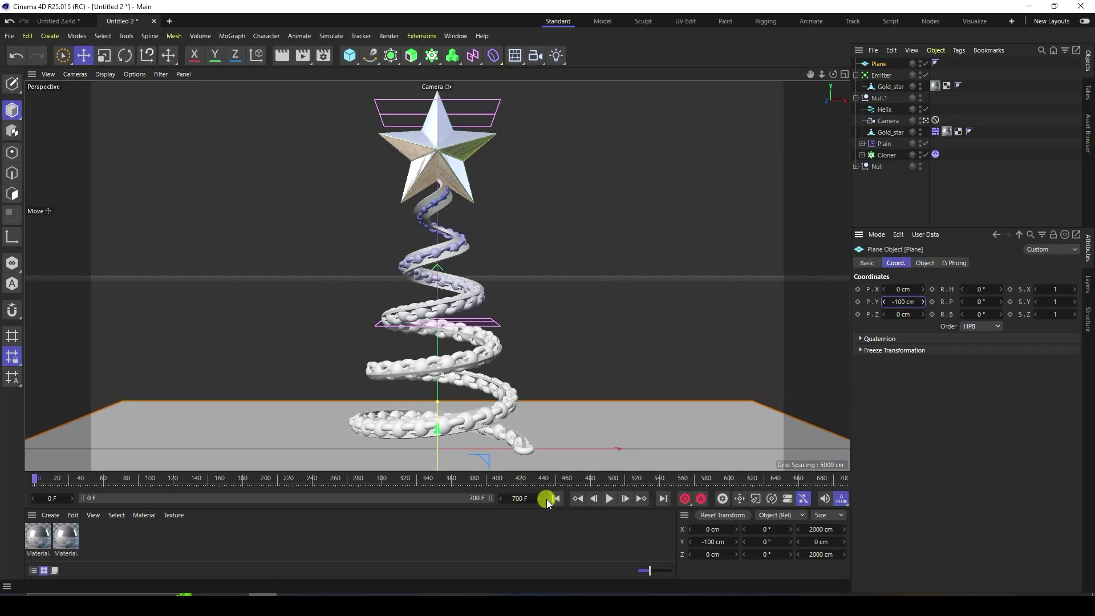
- Bake the Cloner's Dynamics Body simulation, review the playback from the start, and clear all caches
{"action": "left_click", "coordinate": [935, 155]}
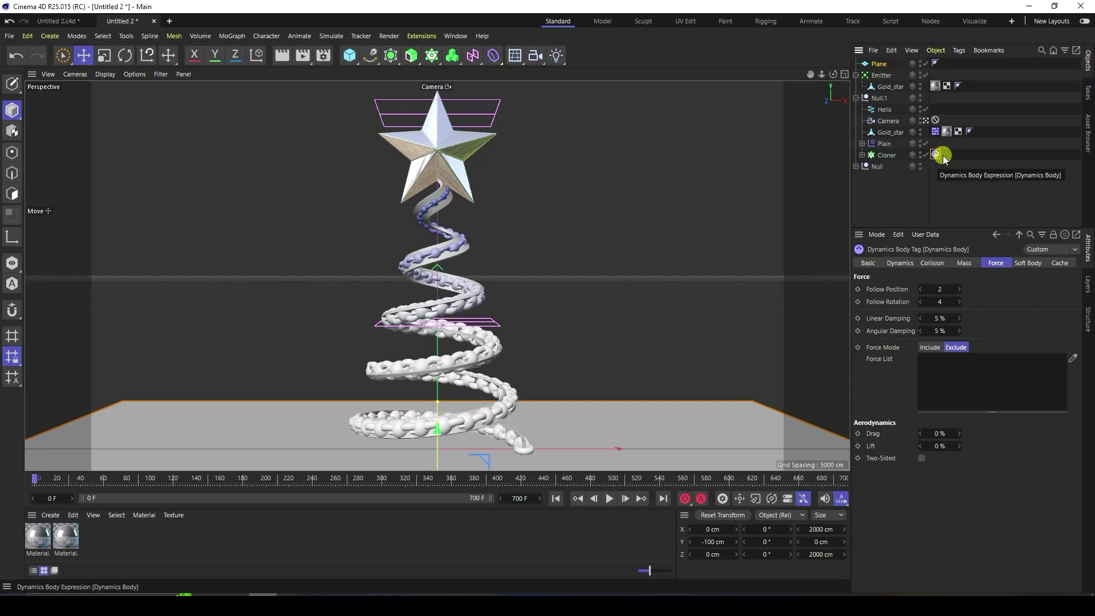
{"action": "left_click", "coordinate": [1061, 264]}
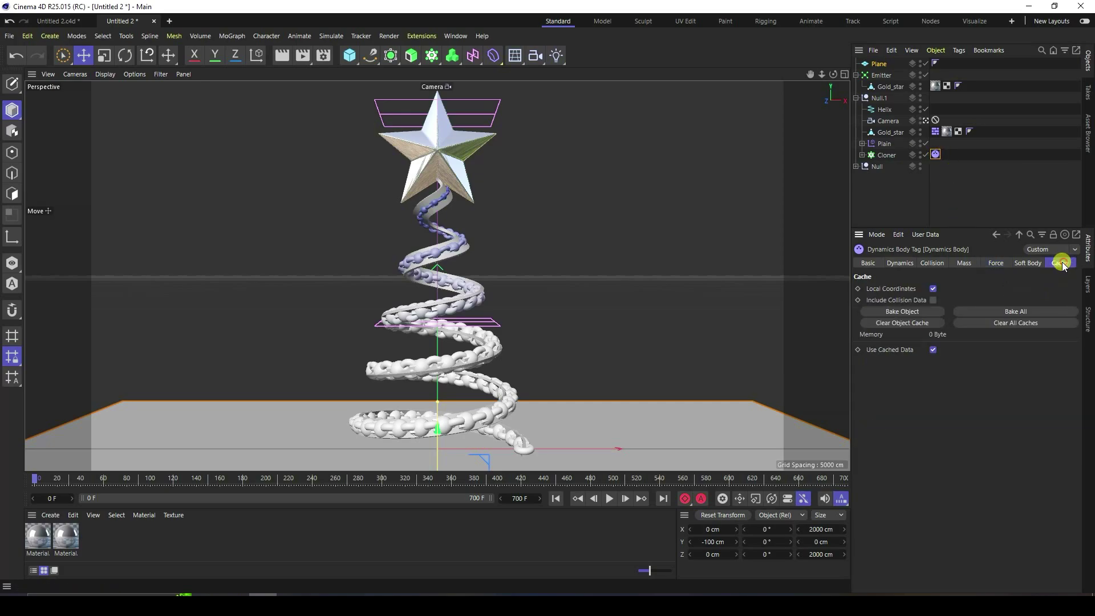
{"action": "left_click", "coordinate": [893, 312]}
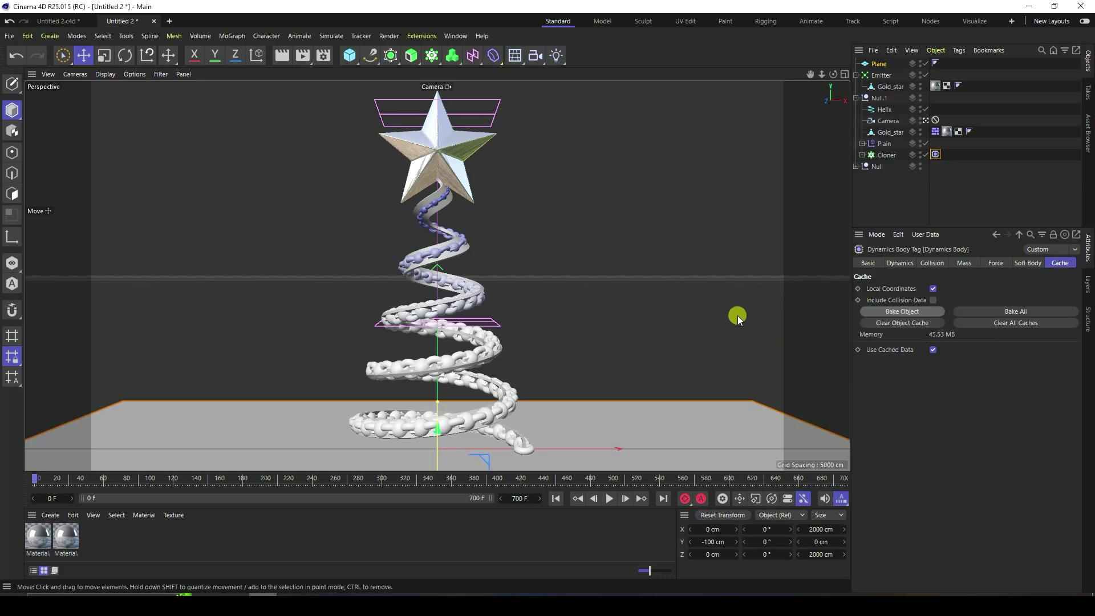
{"action": "left_click", "coordinate": [608, 498]}
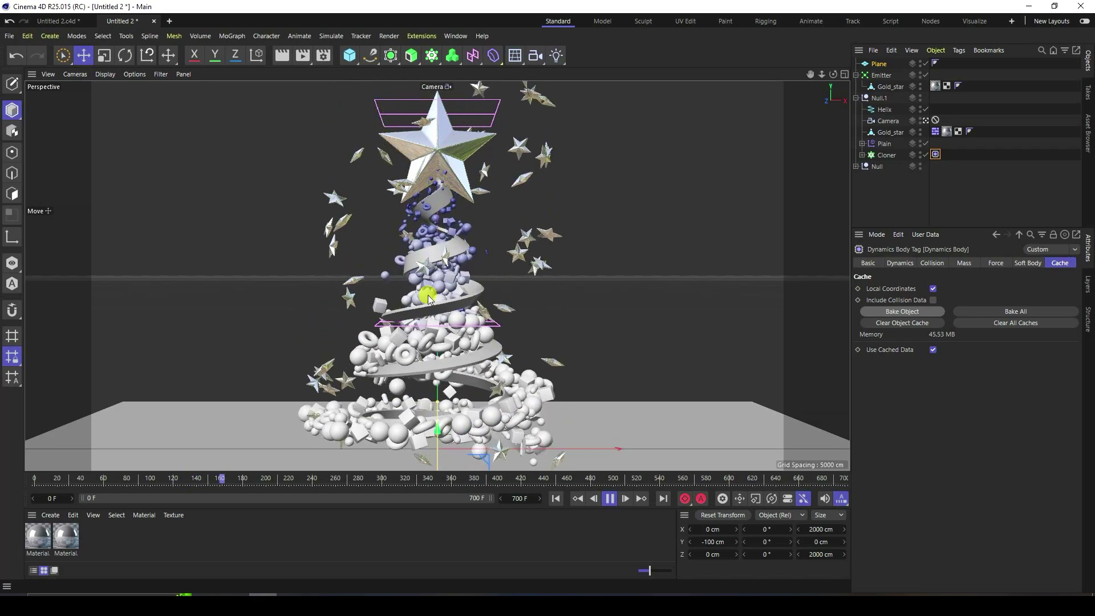
{"action": "left_click", "coordinate": [609, 499]}
{"action": "left_click", "coordinate": [555, 499]}
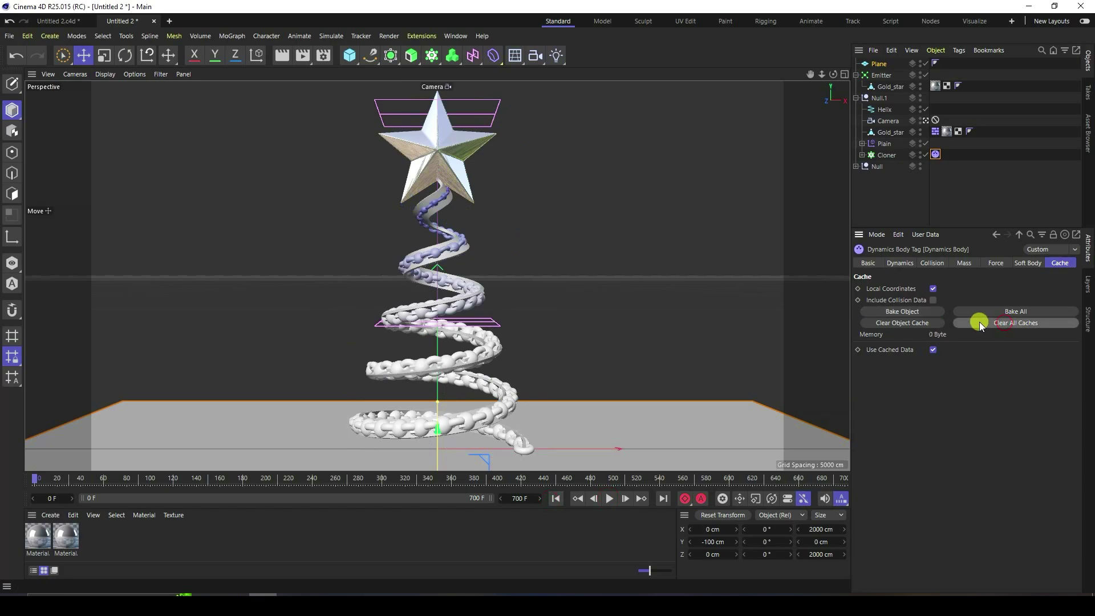
- Reshape the Sweep's Scale curve so the spiral ribbon is widest midway and tapers equally towards both ends
{"action": "left_click", "coordinate": [856, 166]}
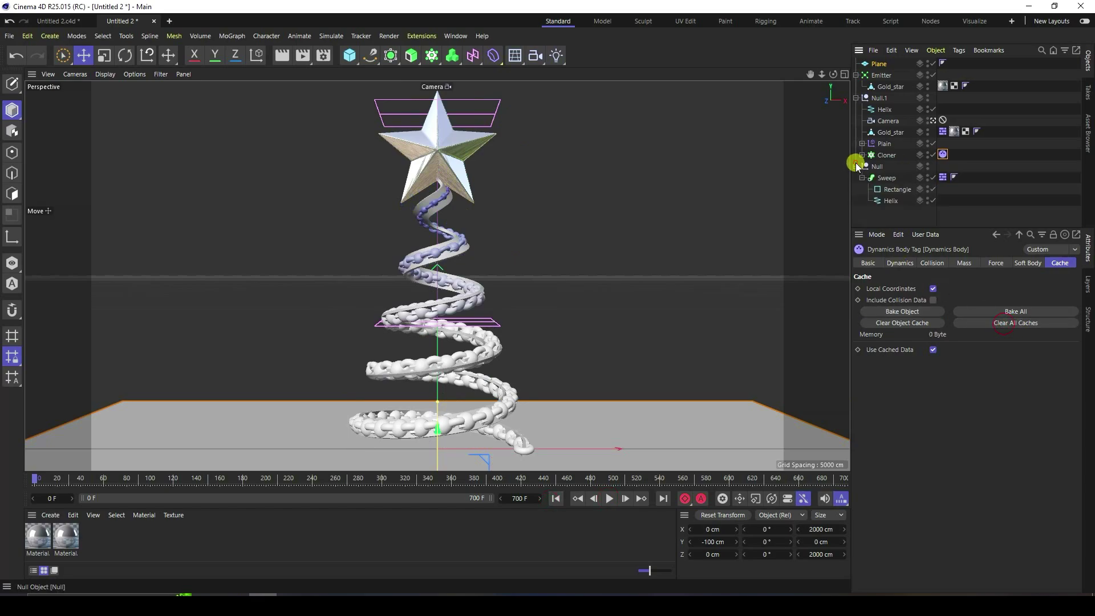
{"action": "left_click", "coordinate": [887, 179]}
{"action": "left_click", "coordinate": [861, 350]}
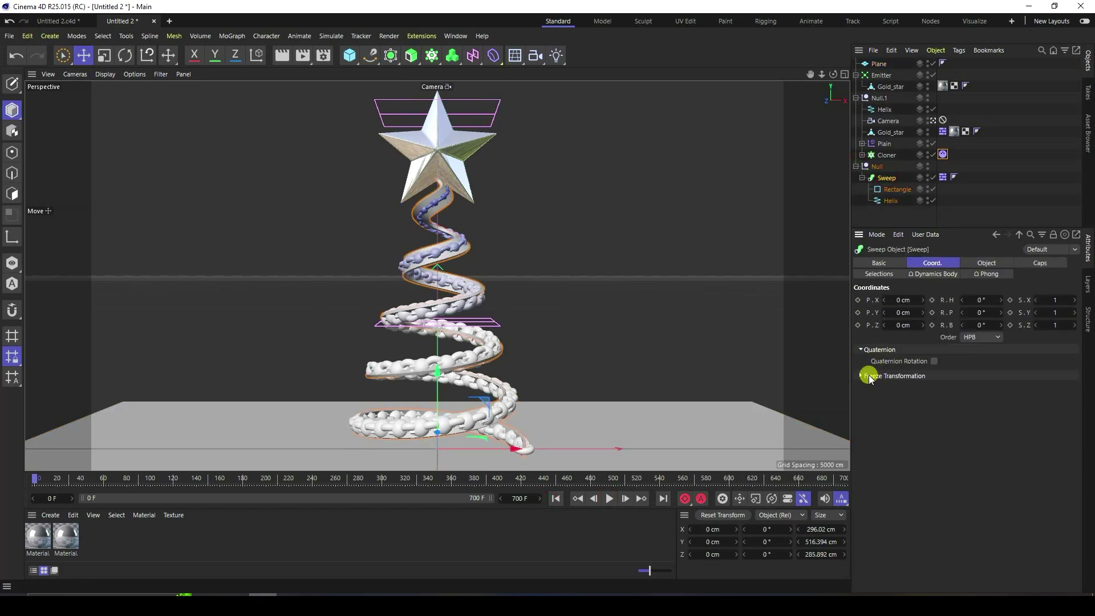
{"action": "left_click", "coordinate": [861, 350]}
{"action": "left_click", "coordinate": [977, 263]}
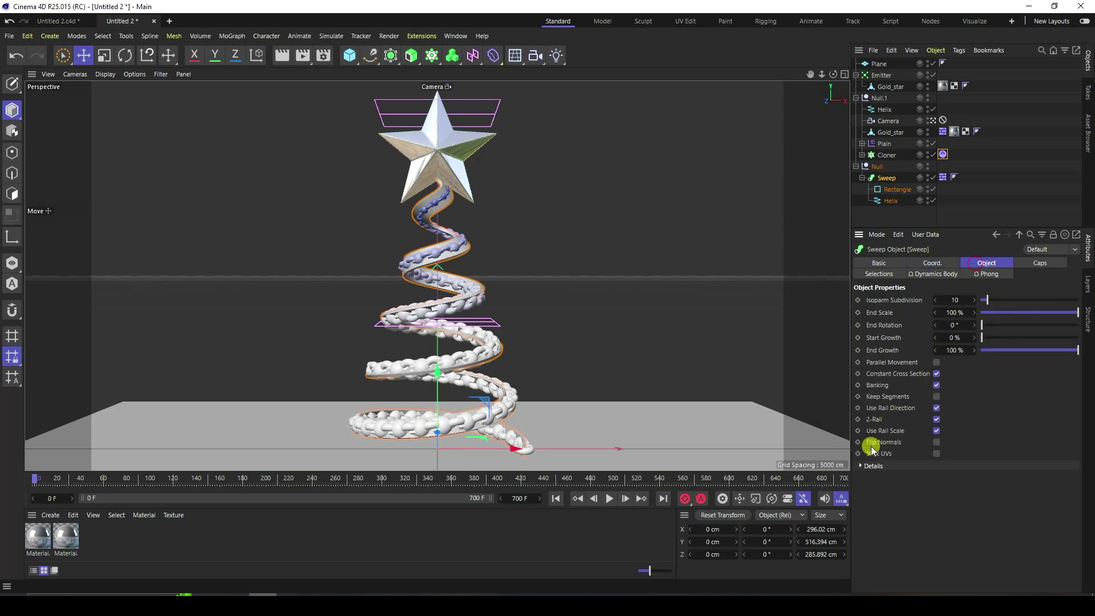
{"action": "left_click", "coordinate": [862, 466]}
{"action": "scroll", "coordinate": [878, 485], "scroll_direction": "down", "scroll_amount": 4}
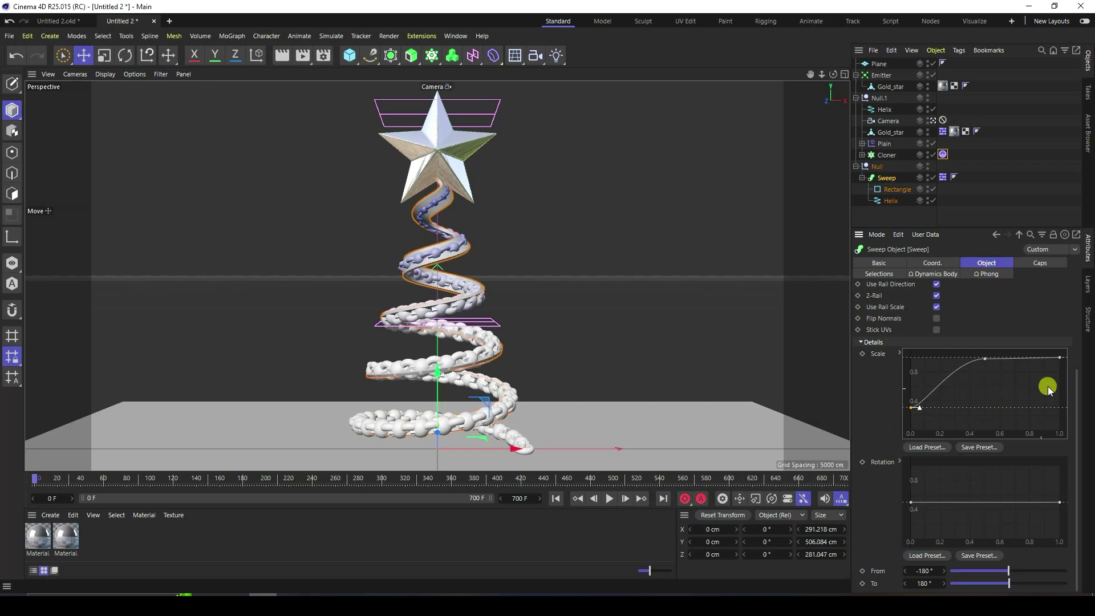
{"action": "left_click_drag", "start_coordinate": [1068, 366], "coordinate": [1075, 395]}
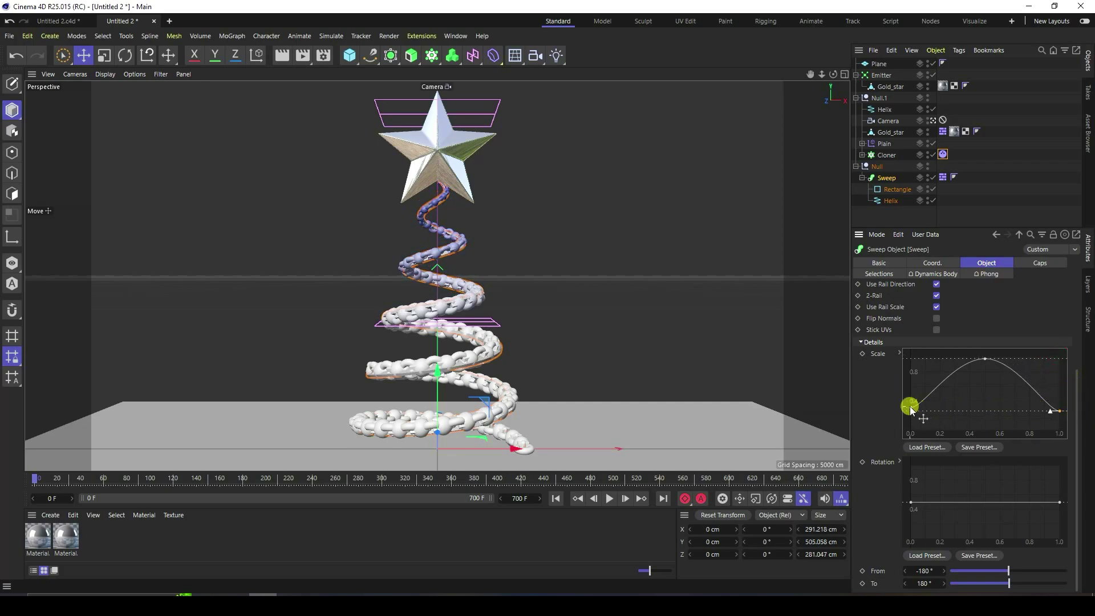
{"action": "middle_click", "coordinate": [436, 203]}
{"action": "middle_click", "coordinate": [368, 185]}
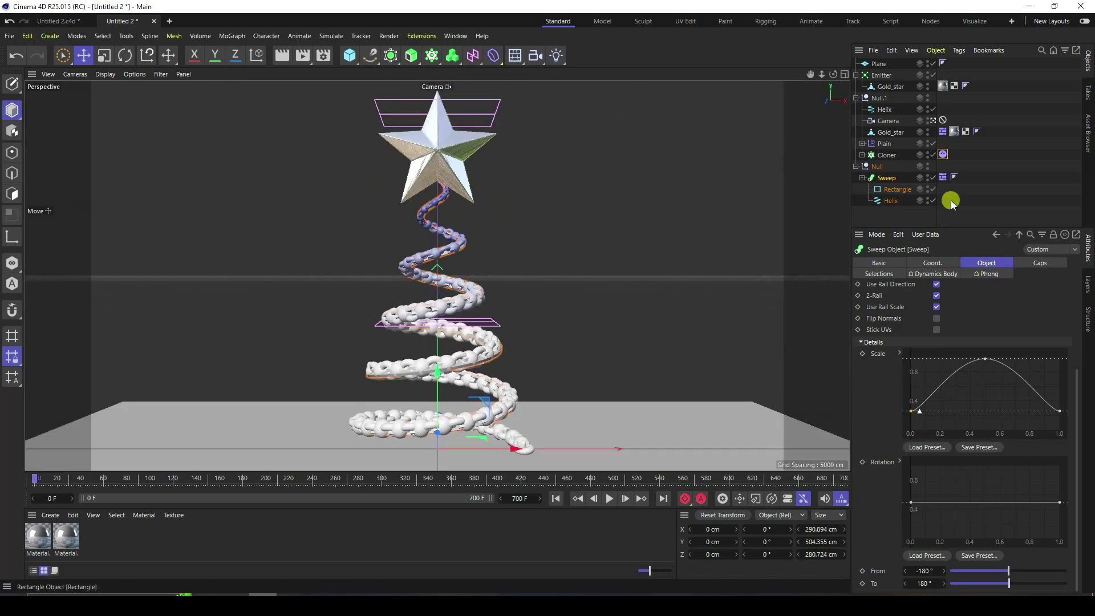
- Leave the scene Camera and move the Sweep ribbon slightly down along Y so it sits just beneath the cloned primitives
{"action": "left_click", "coordinate": [937, 121]}
{"action": "left_click_drag", "start_coordinate": [707, 183], "coordinate": [541, 251], "text": "alt"}
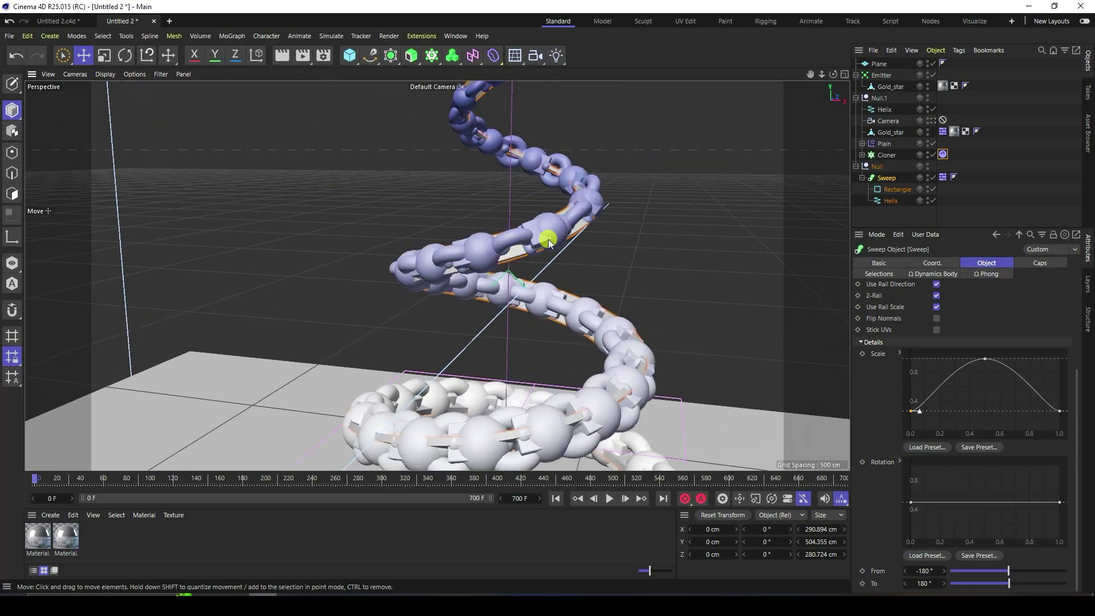
{"action": "scroll", "coordinate": [542, 241], "scroll_direction": "down", "scroll_amount": 5}
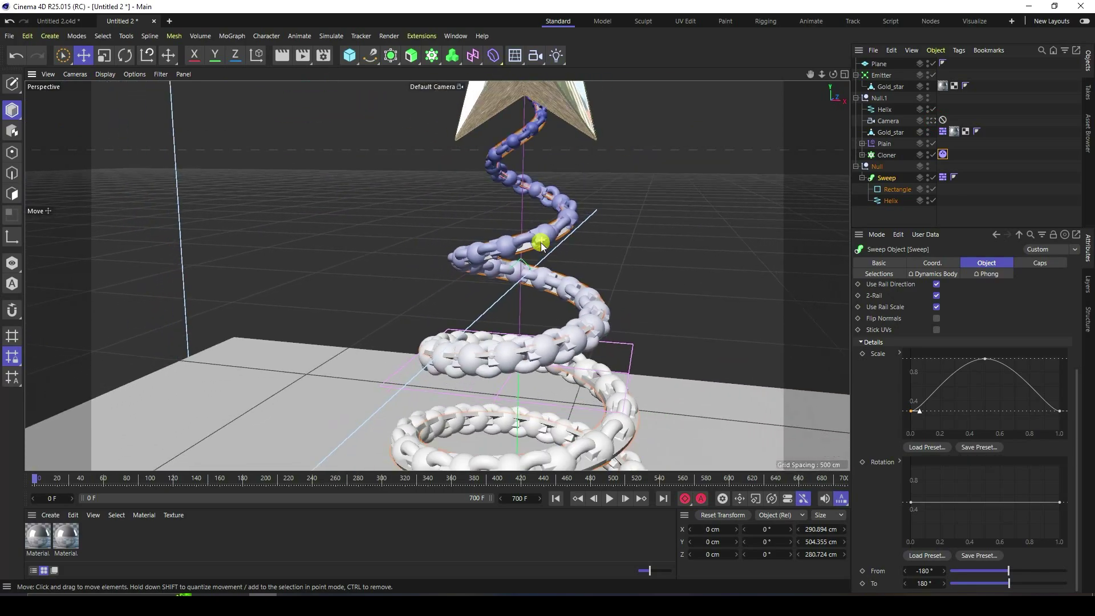
{"action": "left_click", "coordinate": [80, 57]}
{"action": "left_click_drag", "start_coordinate": [445, 197], "coordinate": [462, 202], "text": "alt"}
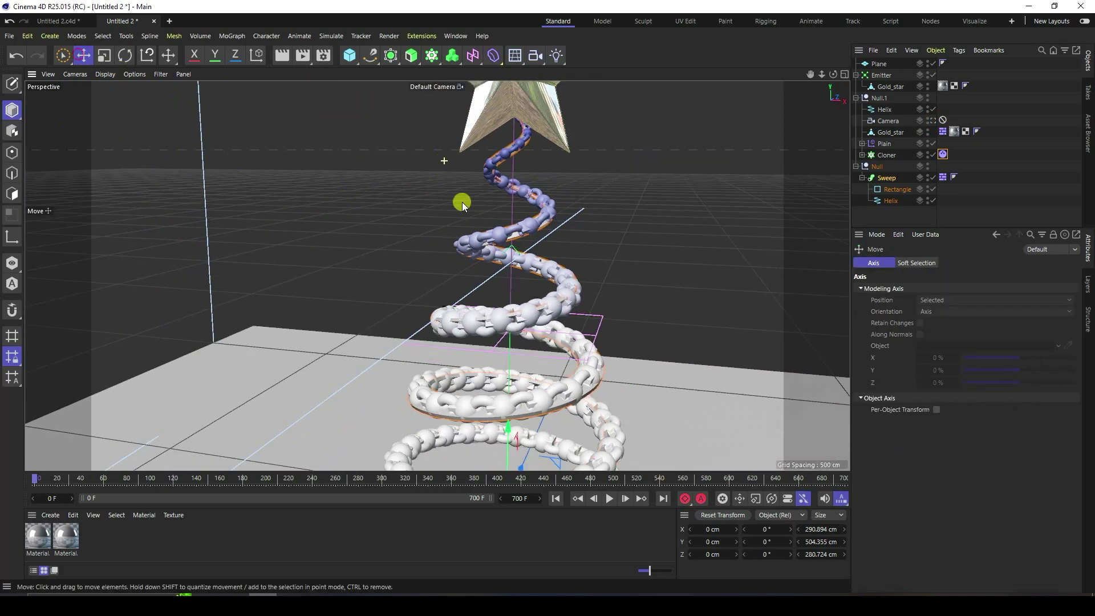
{"action": "left_click", "coordinate": [886, 178]}
{"action": "left_click_drag", "start_coordinate": [530, 308], "coordinate": [550, 332], "text": "alt"}
{"action": "key", "text": "ctrl+z"}
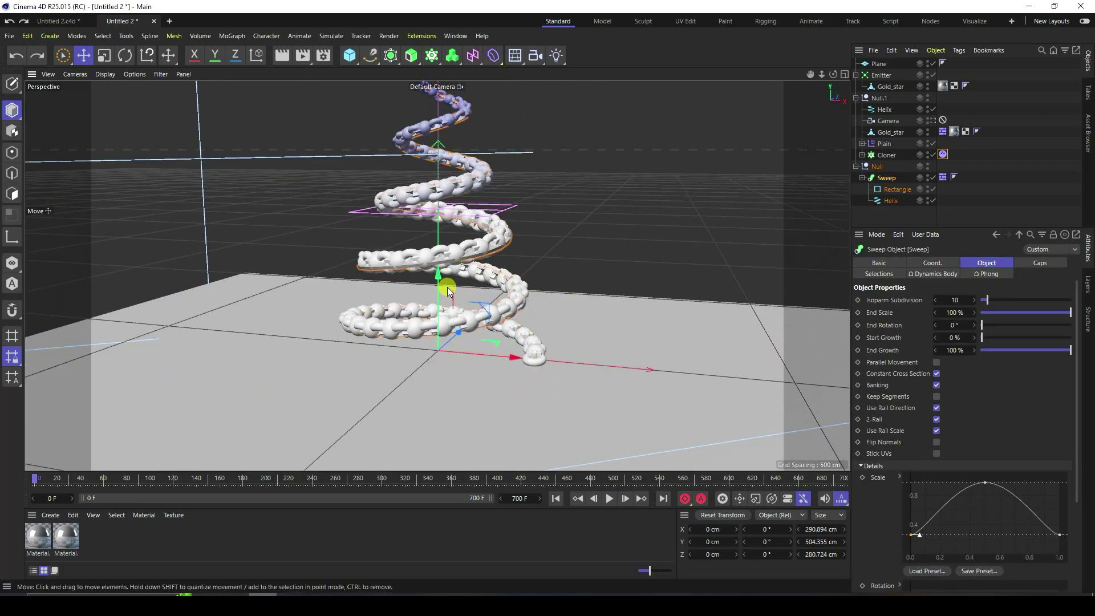
{"action": "left_click_drag", "start_coordinate": [440, 278], "coordinate": [446, 287]}
{"action": "left_click", "coordinate": [536, 228]}
{"action": "left_click_drag", "start_coordinate": [535, 228], "coordinate": [437, 177], "text": "alt"}
{"action": "left_click_drag", "start_coordinate": [464, 244], "coordinate": [497, 242], "text": "alt"}
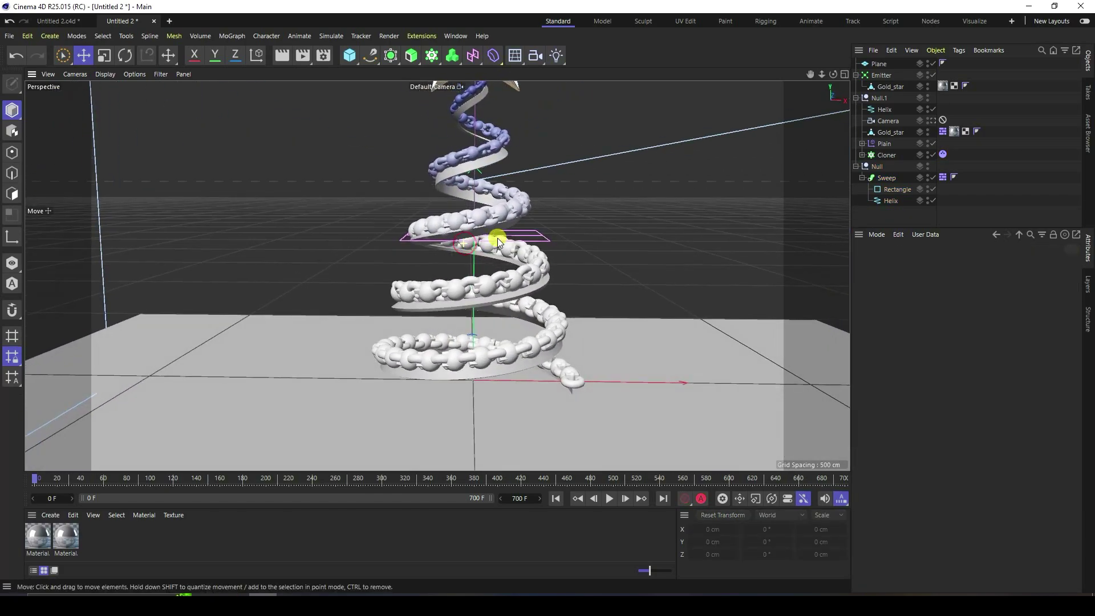
- Return to the scene Camera, bake the Cloner's Dynamics Body into its object cache, and play the animation
{"action": "left_click", "coordinate": [932, 120]}
{"action": "left_click", "coordinate": [943, 154]}
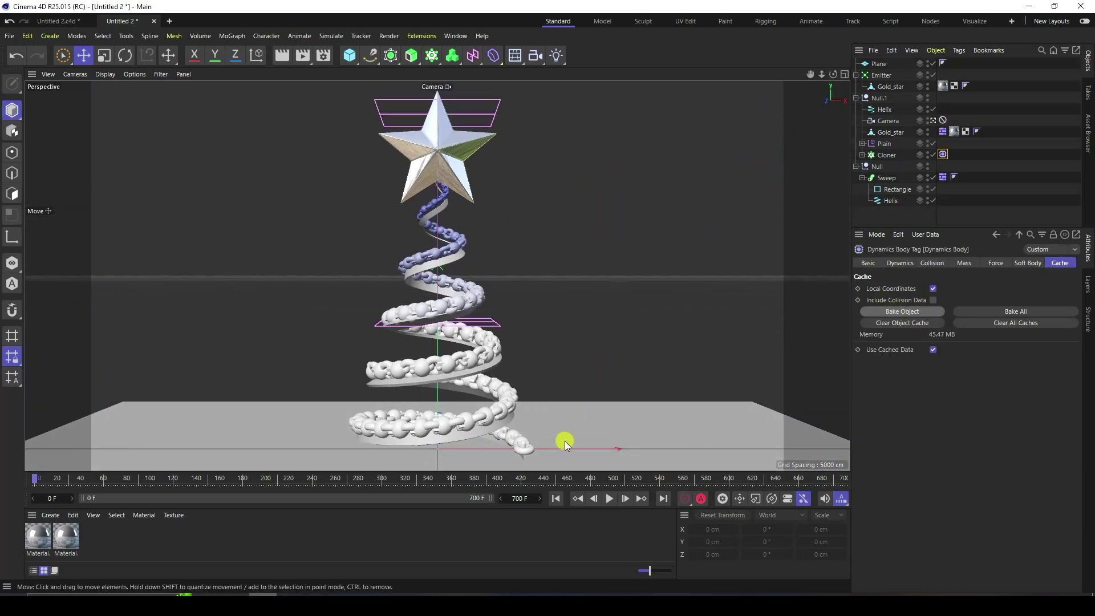
{"action": "left_click", "coordinate": [607, 500]}
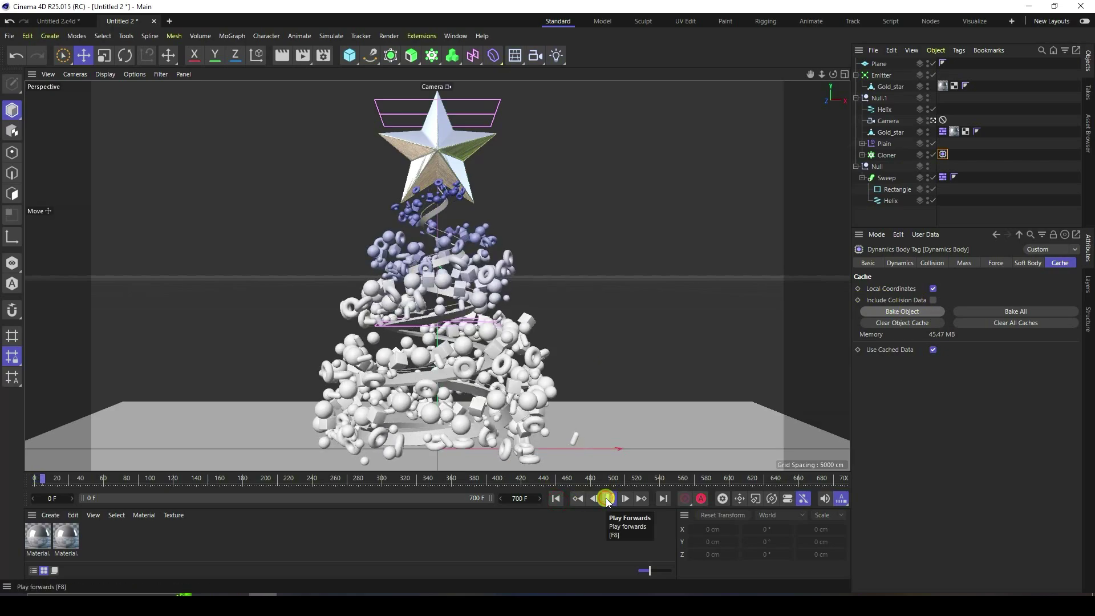